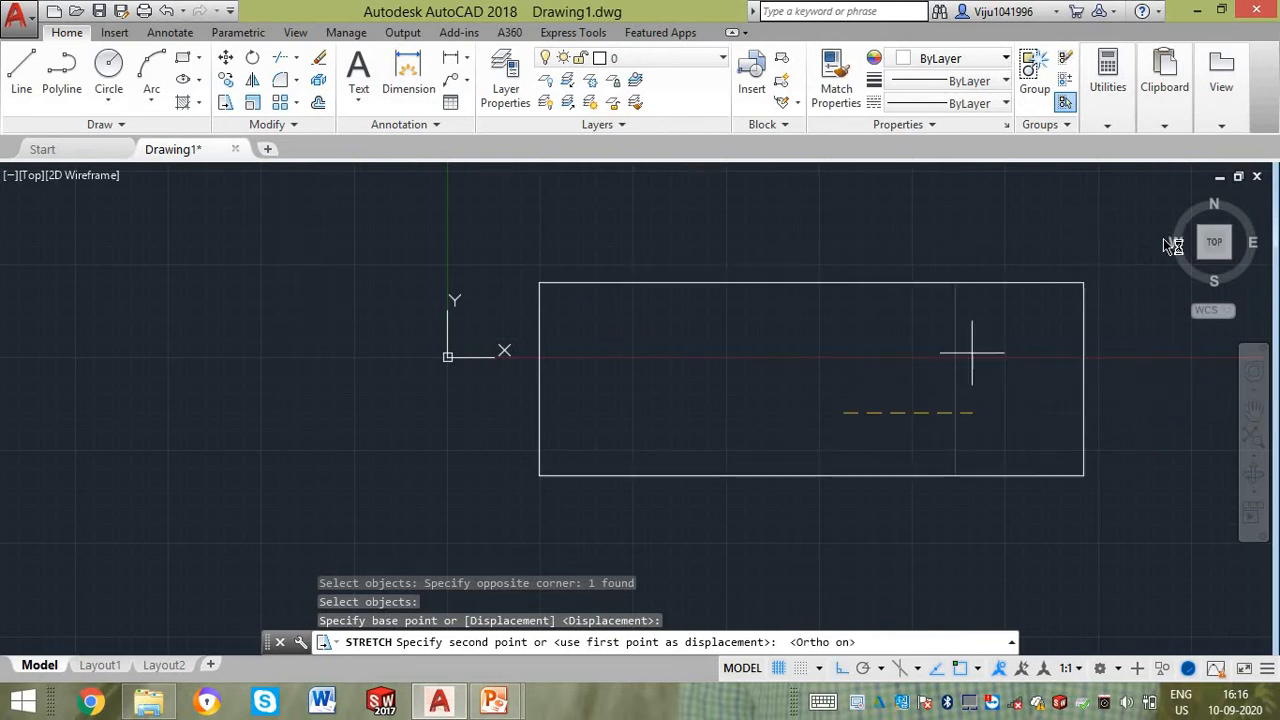
- Stretch the rectangle's right side outward horizontally, and stretch its top edge upward to make it taller
click(937, 413)
text(s)
key(Return)
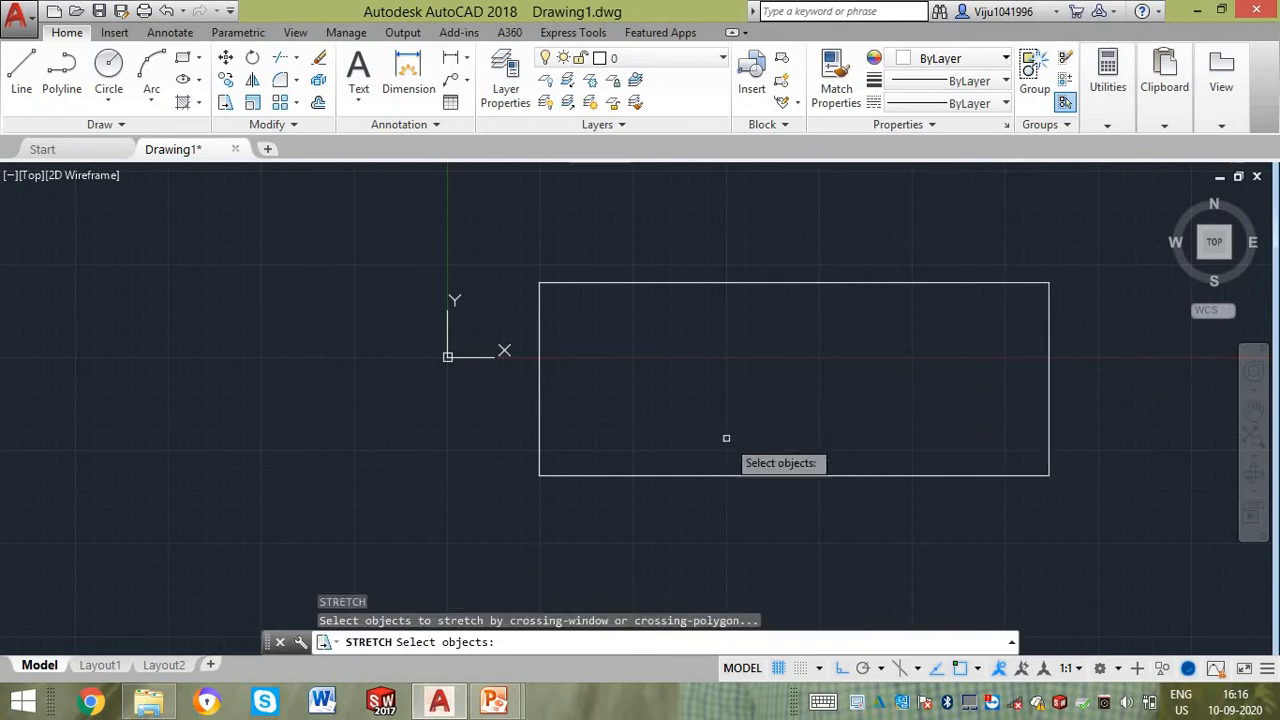
click(1088, 318)
click(525, 232)
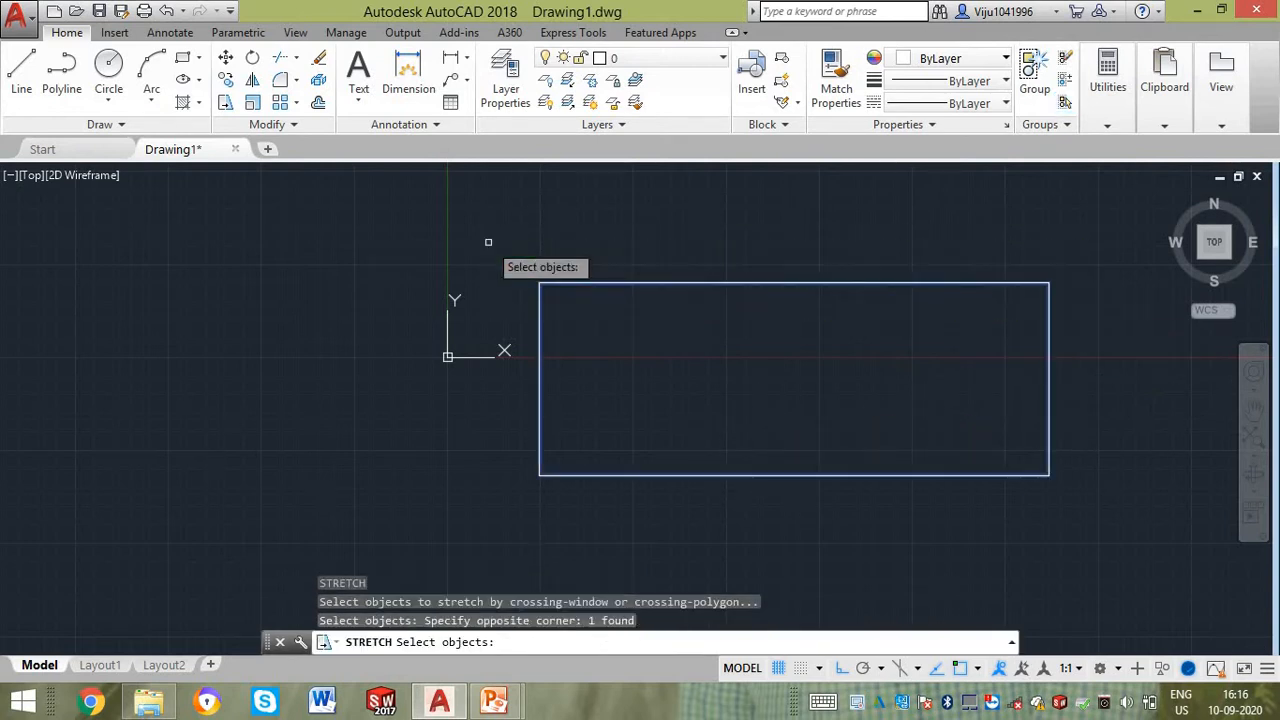
key(Return)
click(700, 229)
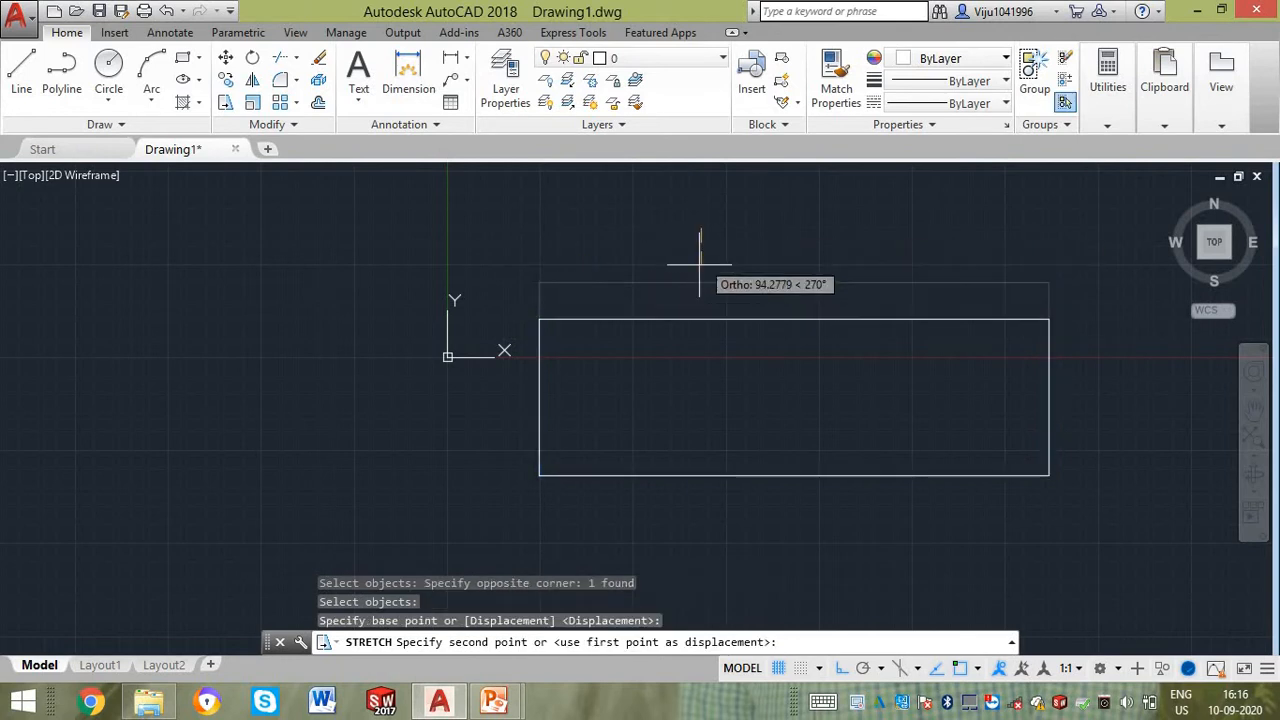
click(709, 210)
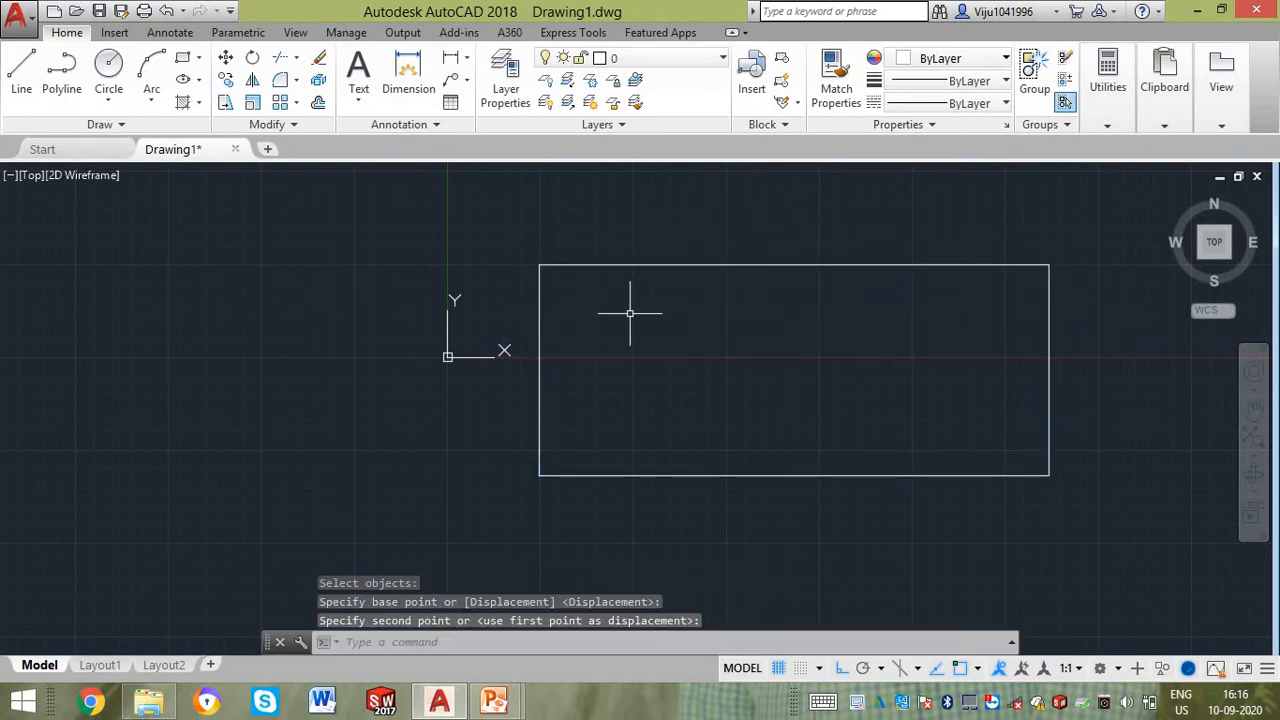
scroll(630, 313, down, 2)
key(Escape)
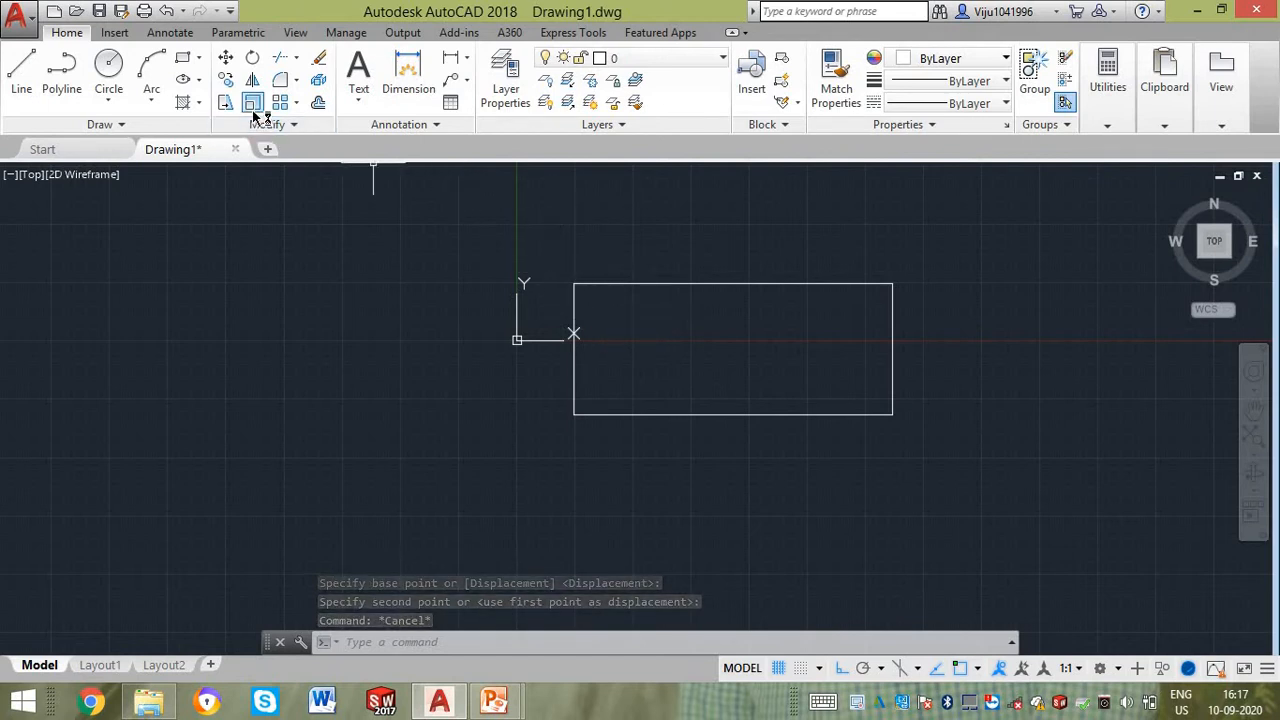
- Scale a copy of the rectangle by a factor of 2 from its lower-left corner, keeping the original
click(557, 268)
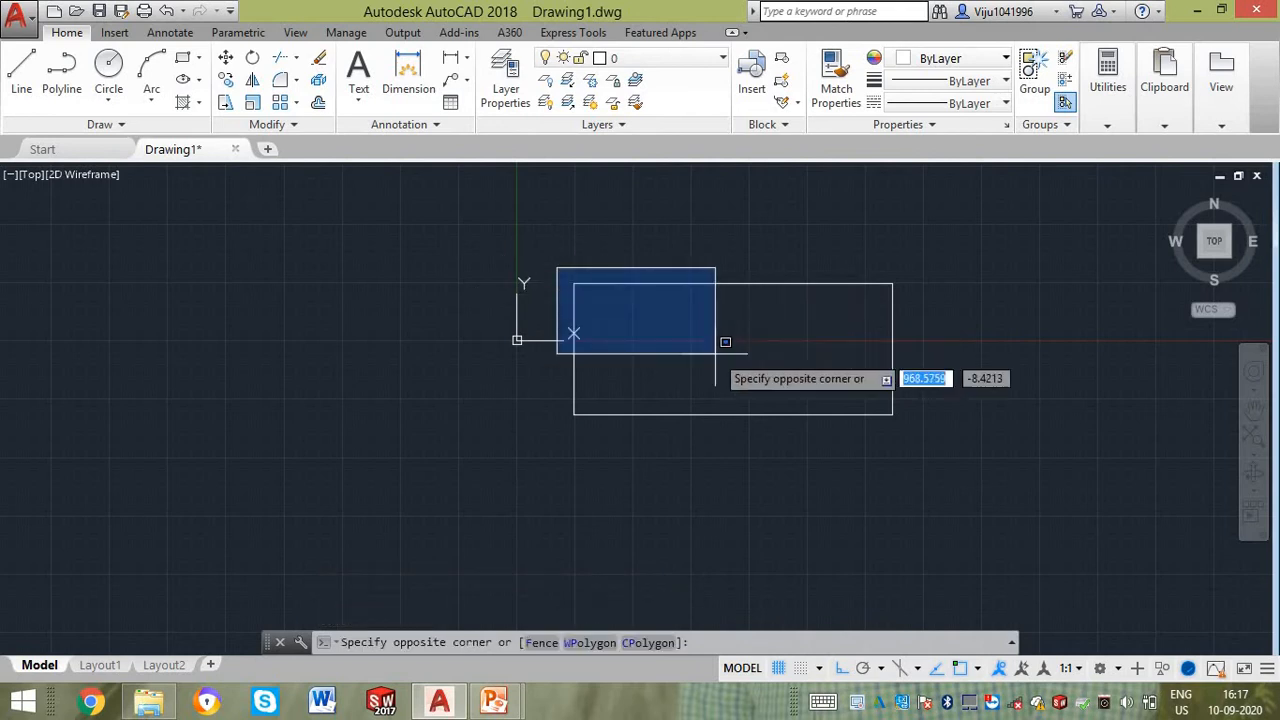
click(960, 483)
text(S)
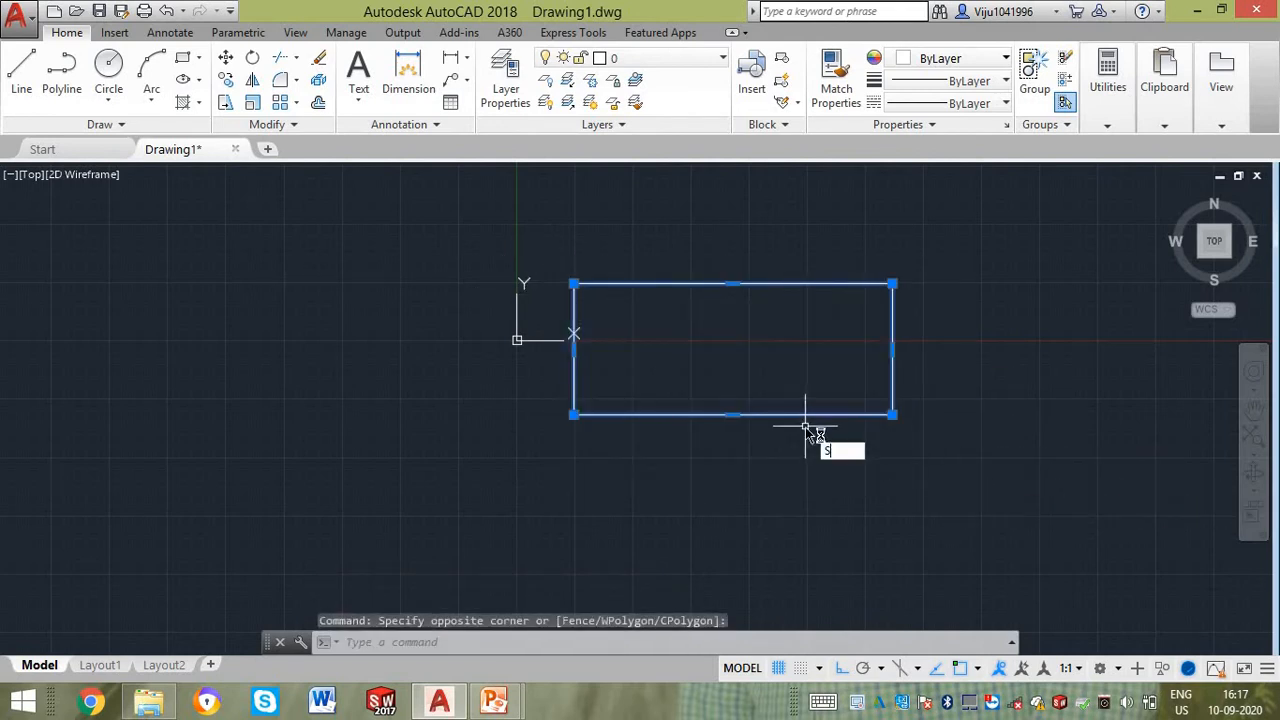
text(C)
key(Return)
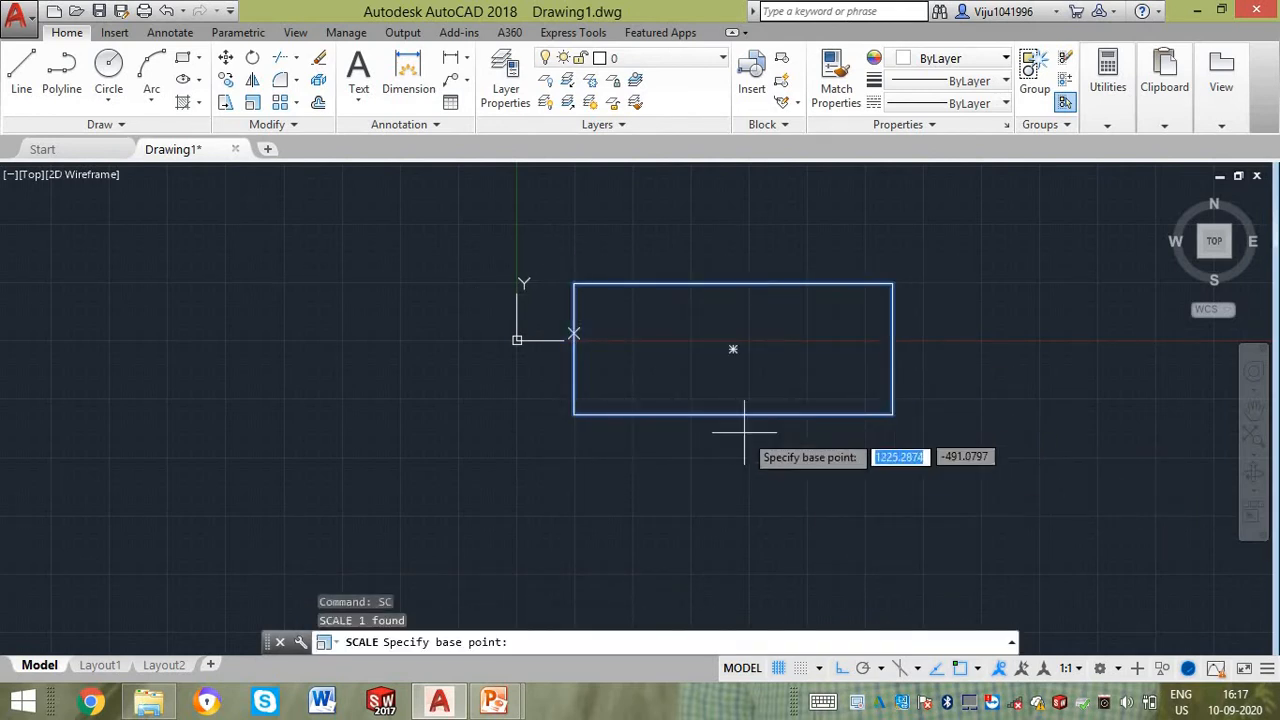
click(575, 411)
scroll(665, 391, down, 2)
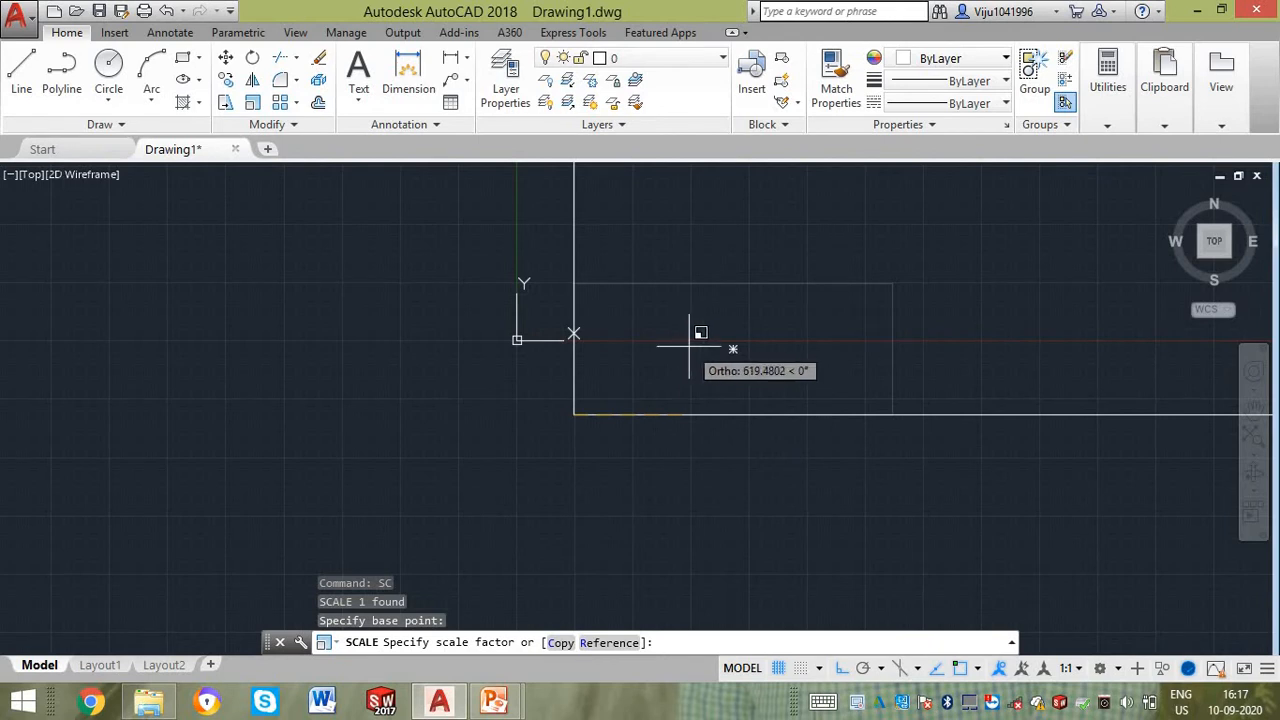
click(561, 642)
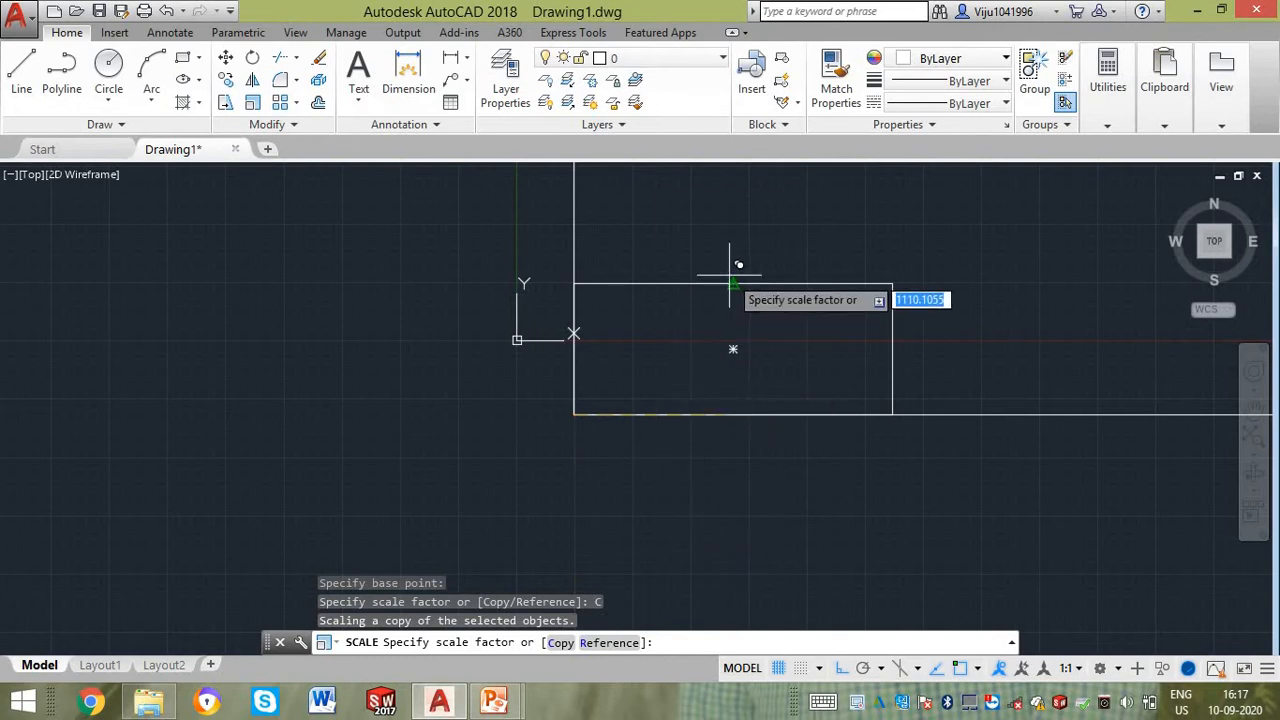
text(2)
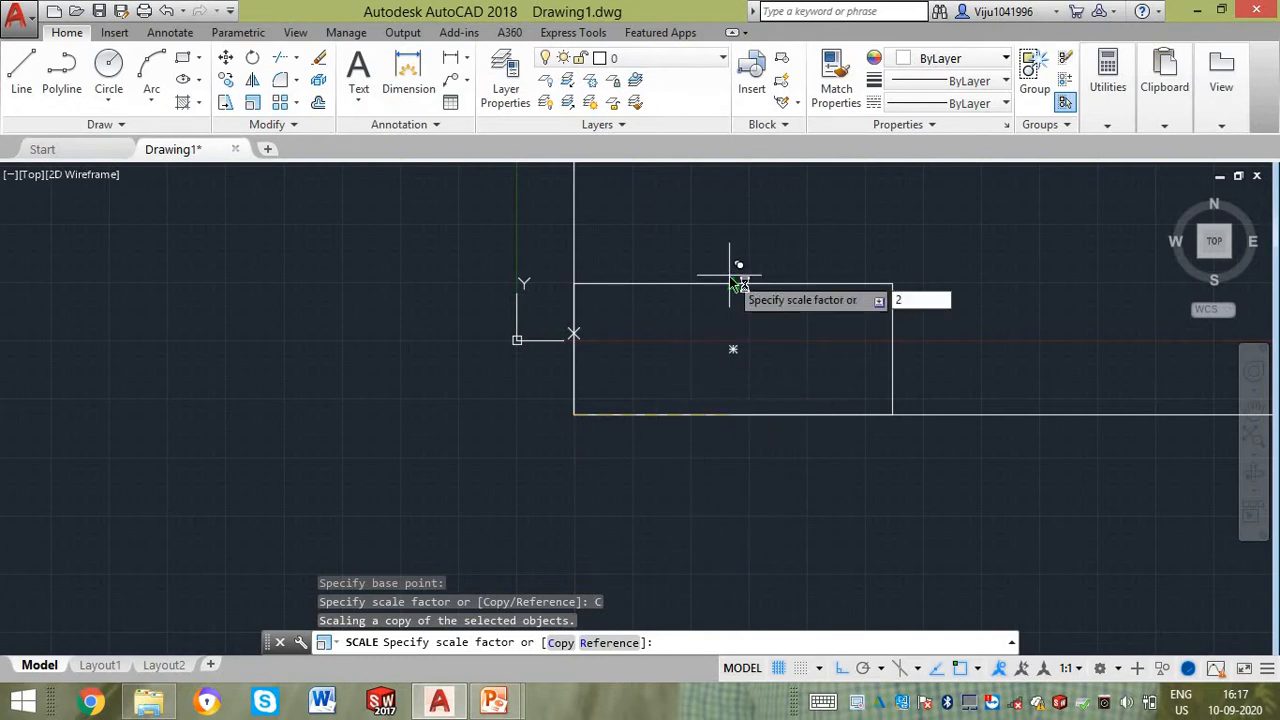
key(Return)
scroll(676, 290, down, 6)
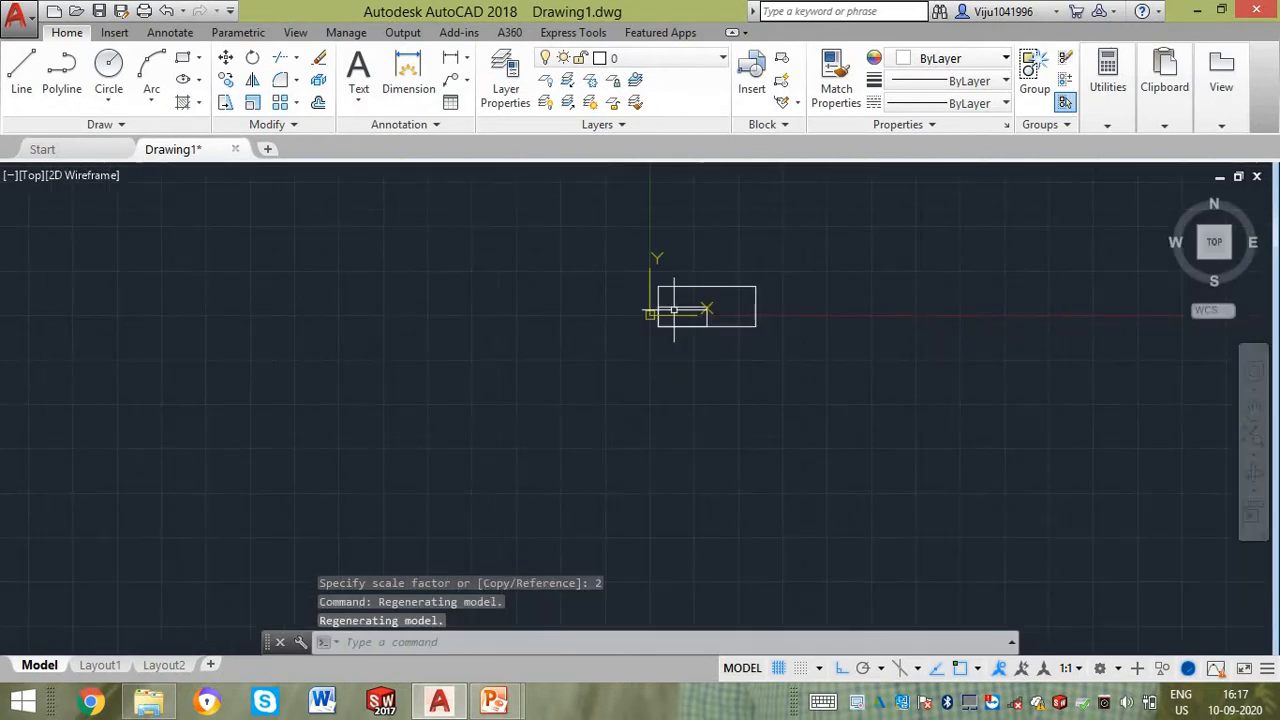
- Erase both the original rectangle and its enlarged copy
scroll(565, 330, up, 5)
click(561, 320)
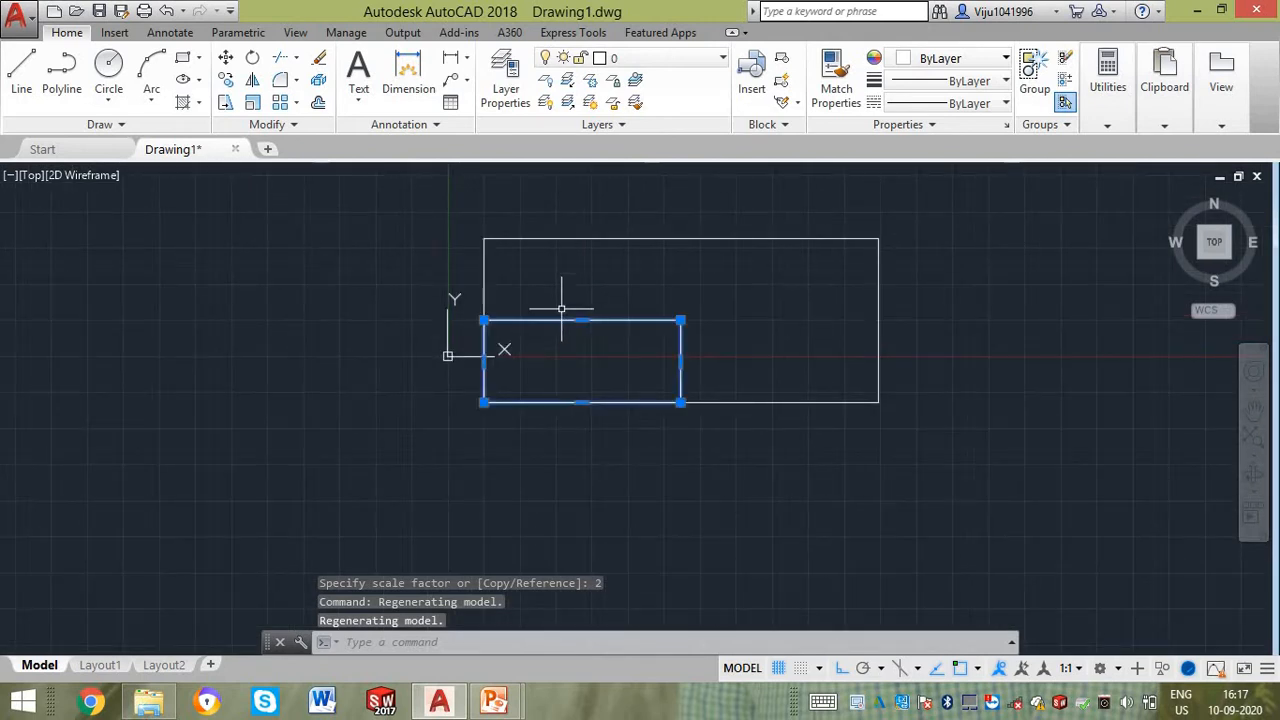
click(563, 233)
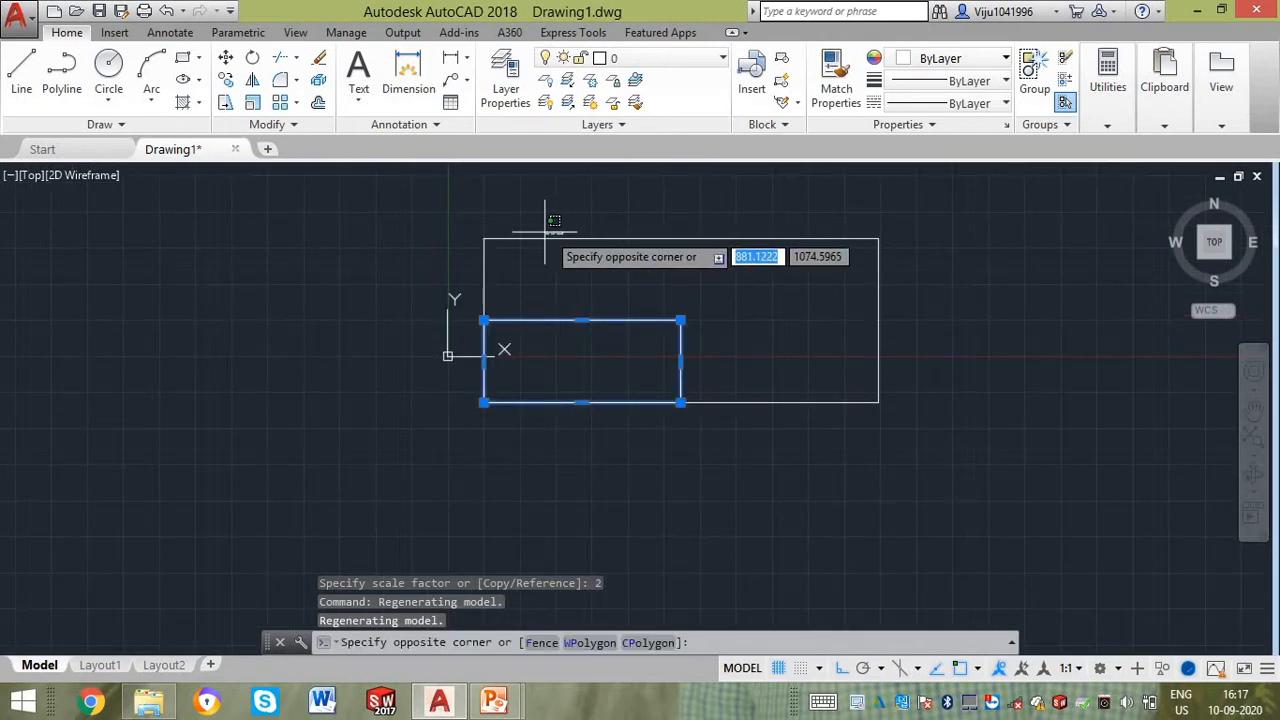
click(489, 248)
key(Delete)
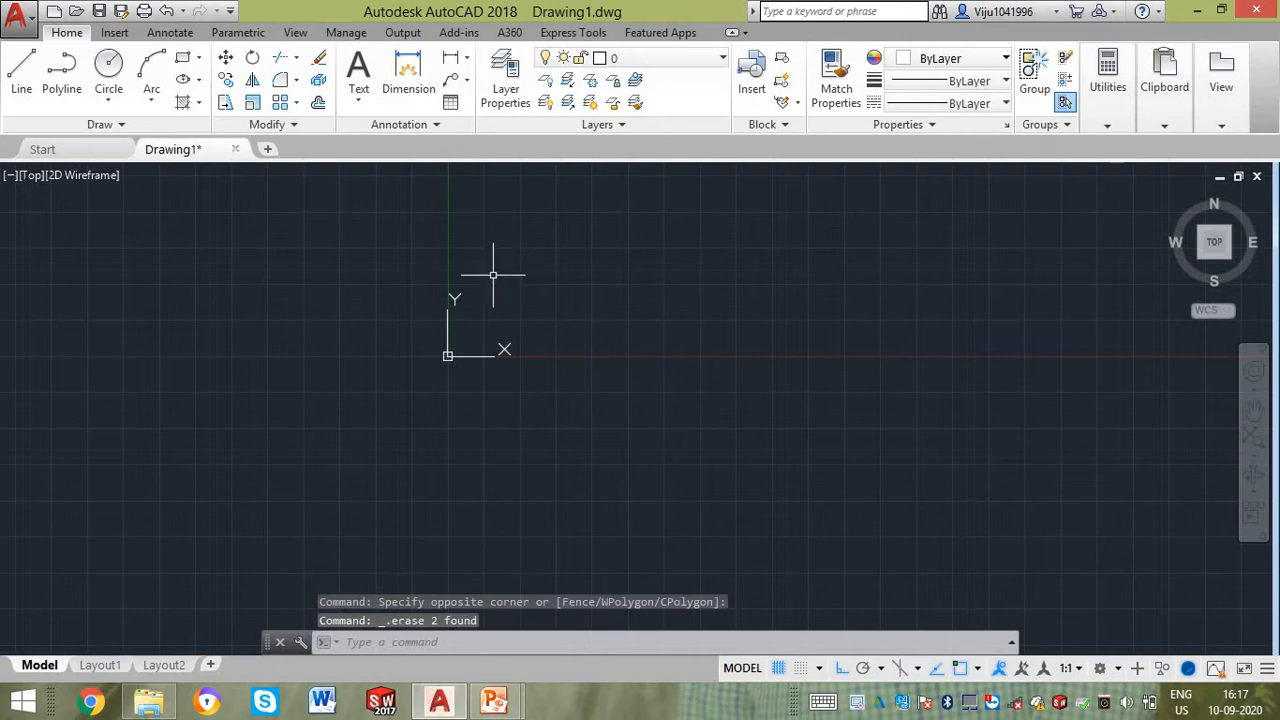
- Draw a new rectangle about 1136 units wide, above the X axis and right of the origin
text(REC)
key(Return)
click(573, 283)
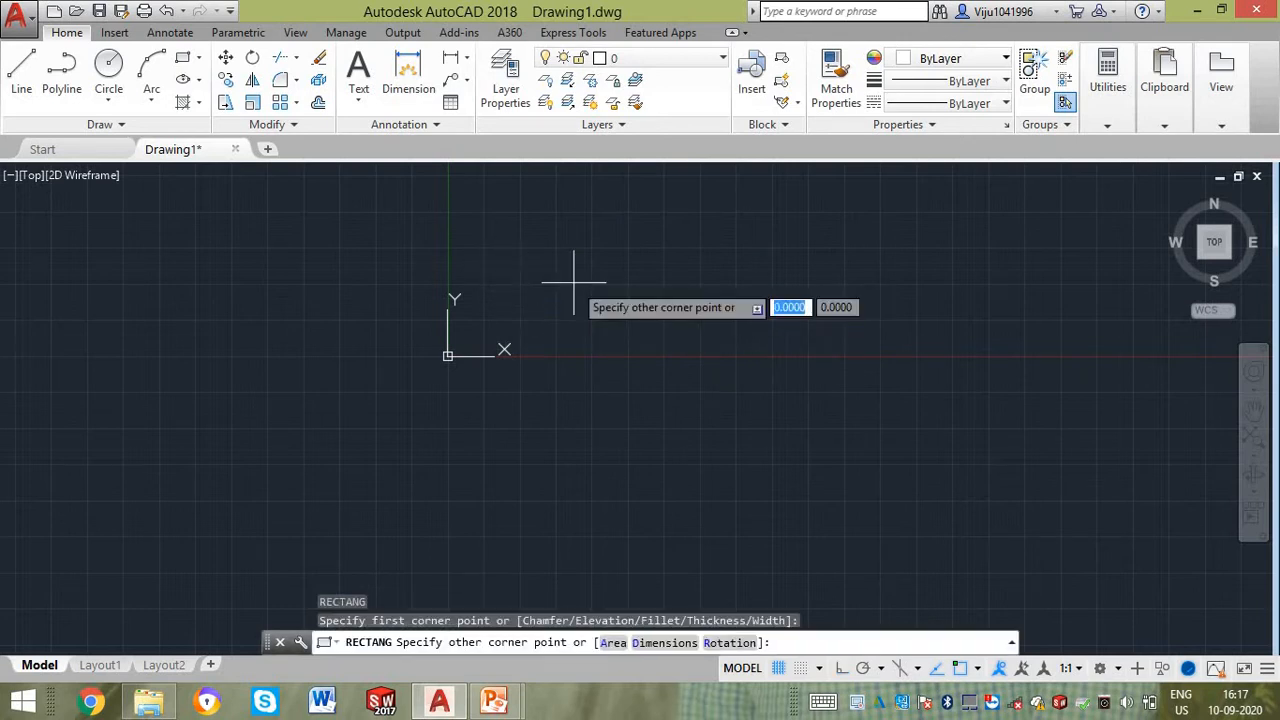
click(705, 340)
scroll(614, 344, up, 4)
scroll(613, 345, down, 2)
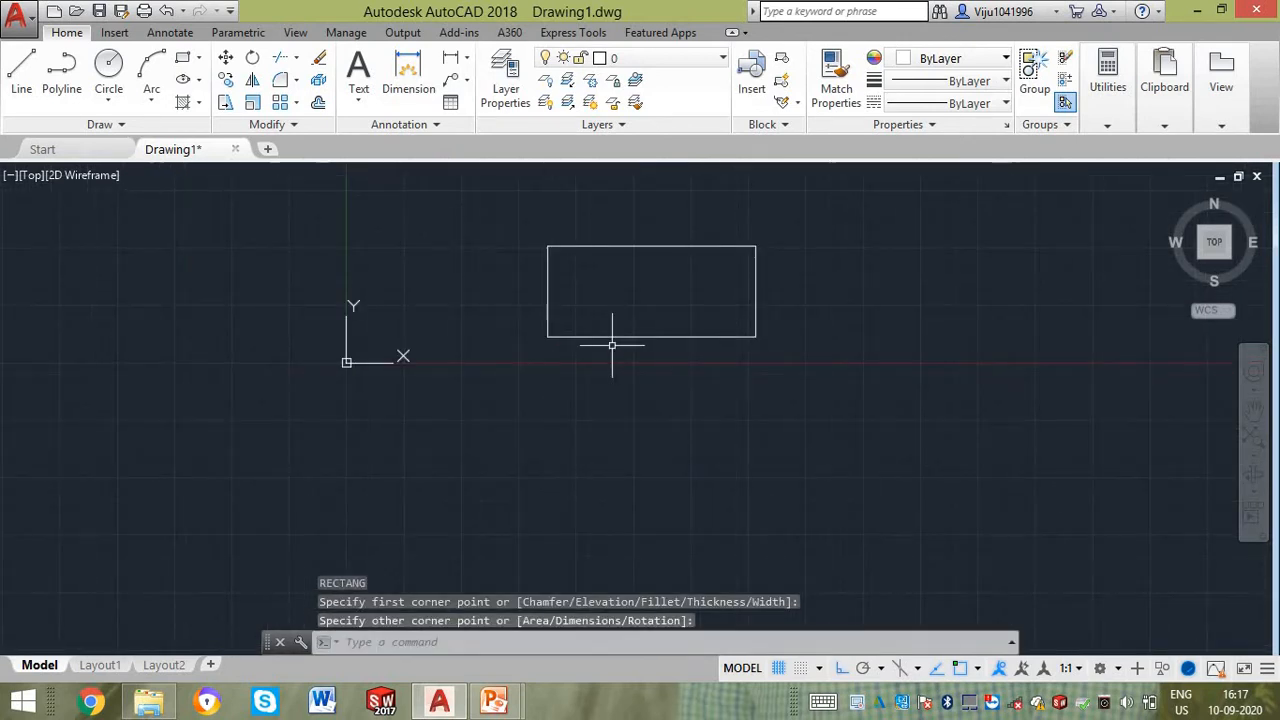
- Add a horizontal linear dimension to the rectangle's bottom edge, placed just below it
text(DLI)
key(Return)
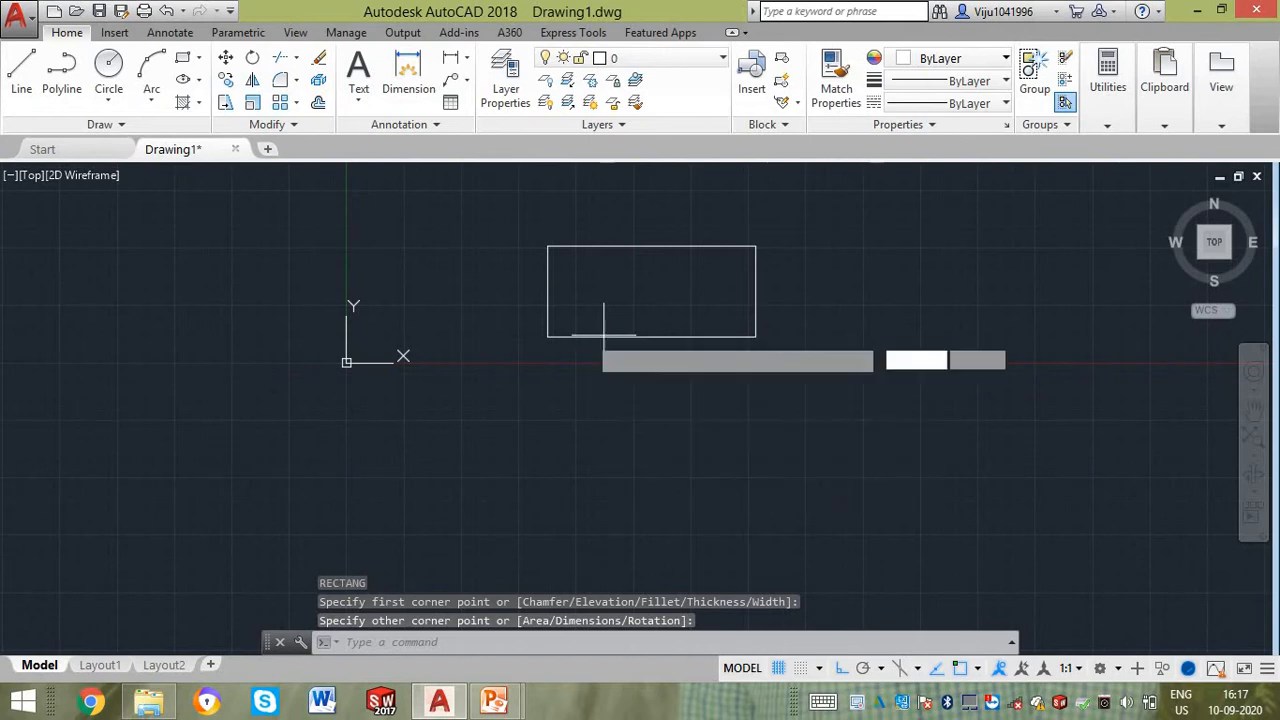
click(546, 337)
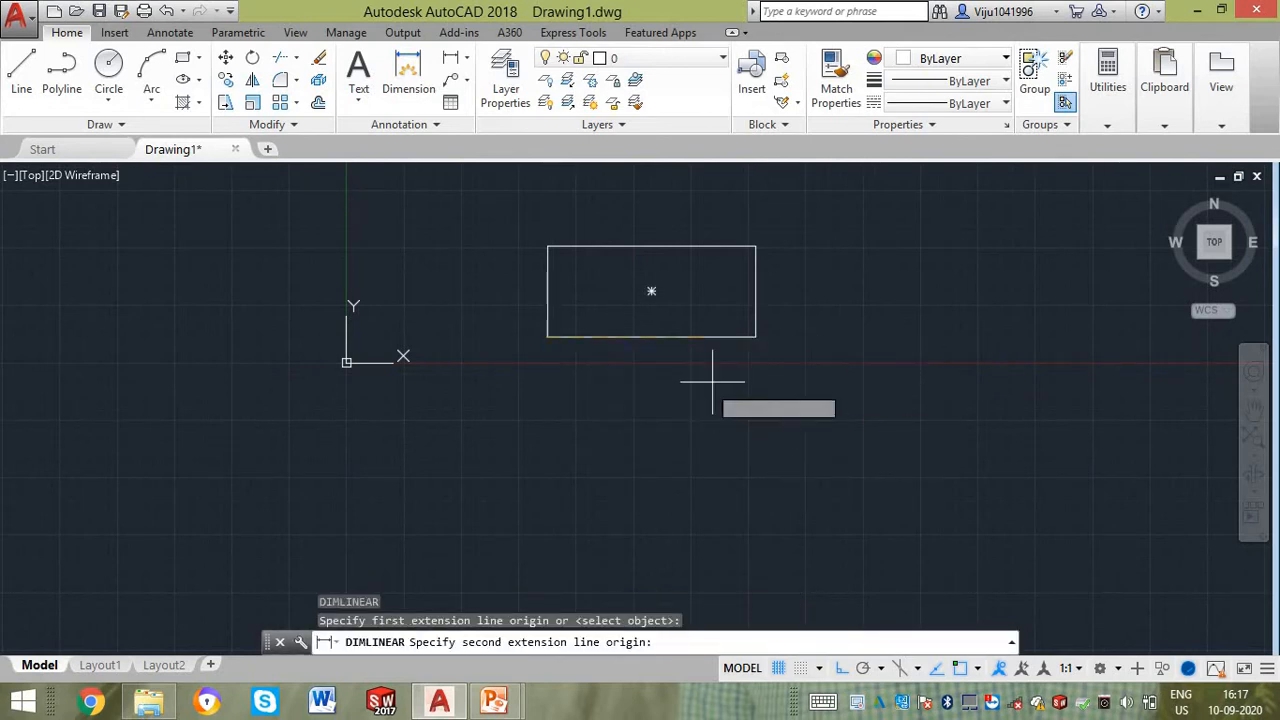
click(754, 337)
scroll(651, 360, up, 5)
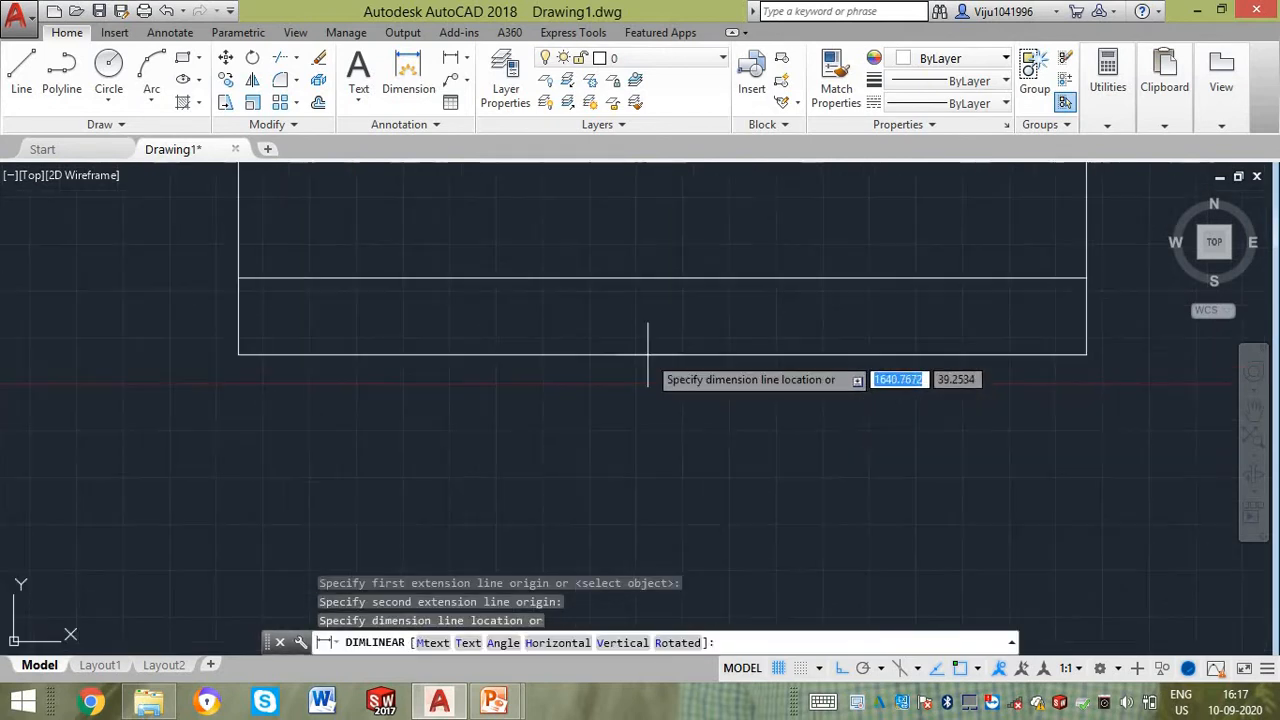
scroll(651, 349, down, 5)
click(641, 344)
scroll(641, 344, up, 6)
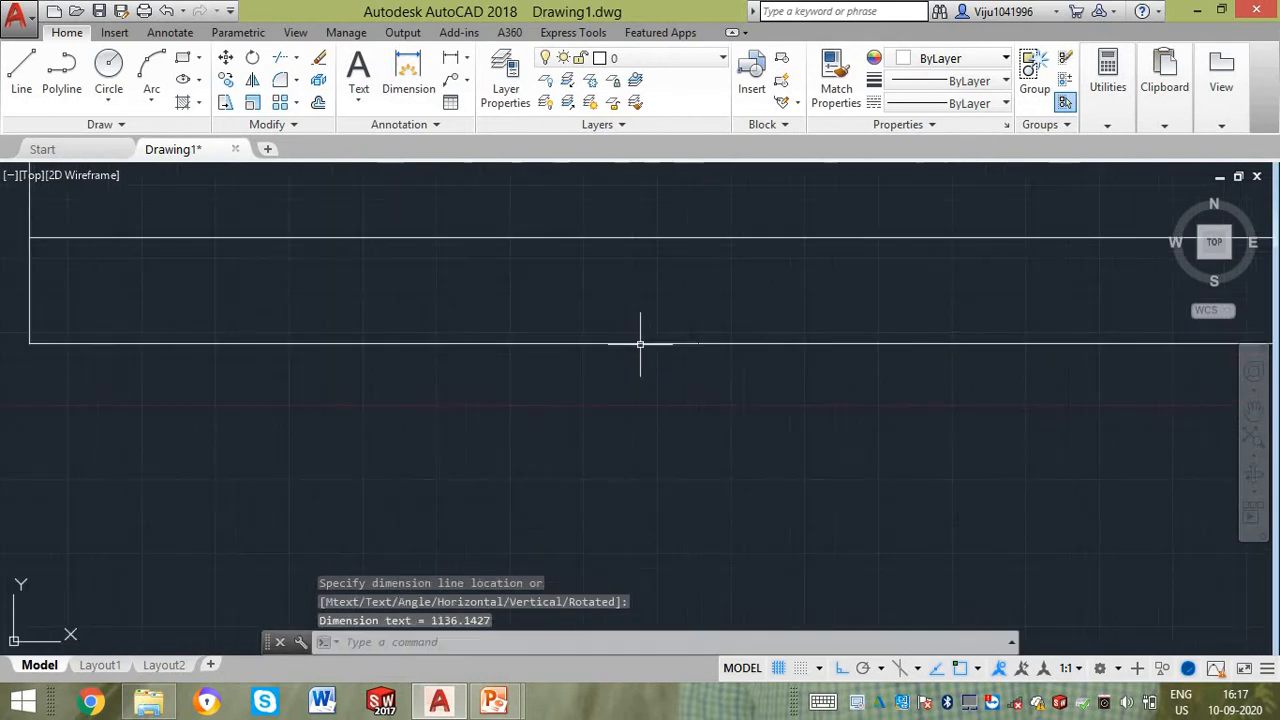
scroll(1035, 324, up, 6)
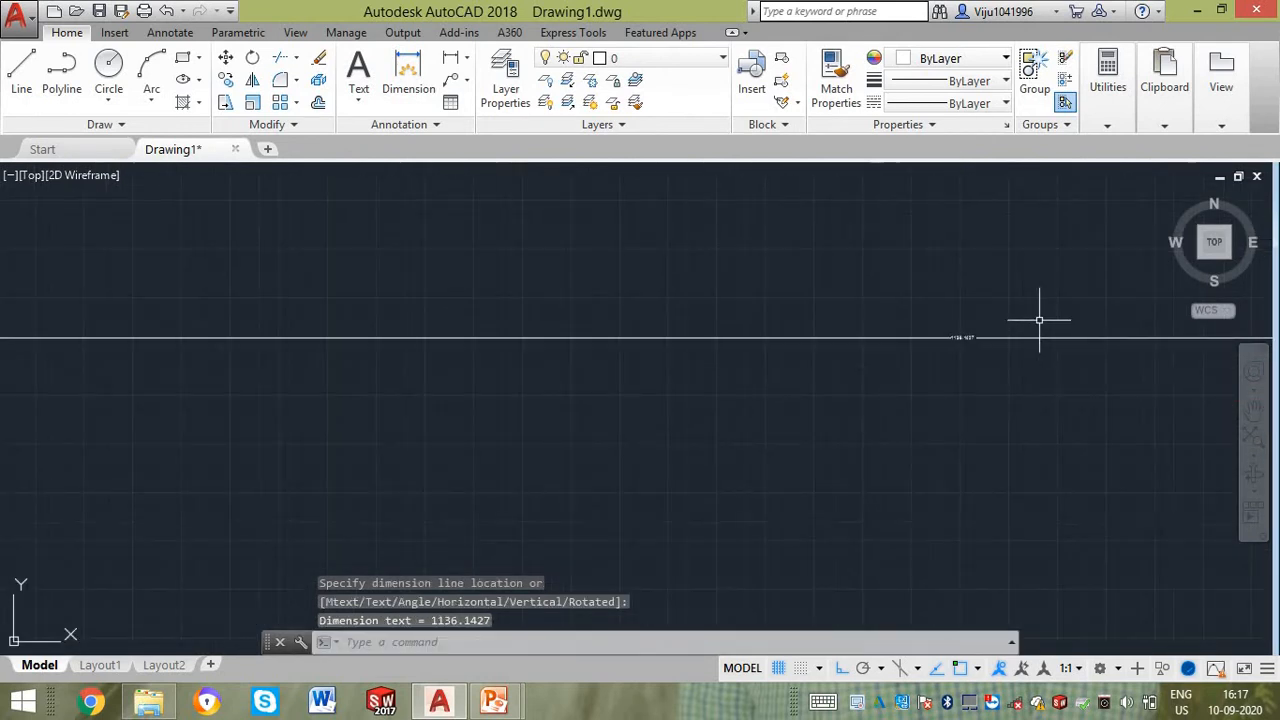
- Delete the linear dimension below the rectangle
scroll(986, 343, down, 5)
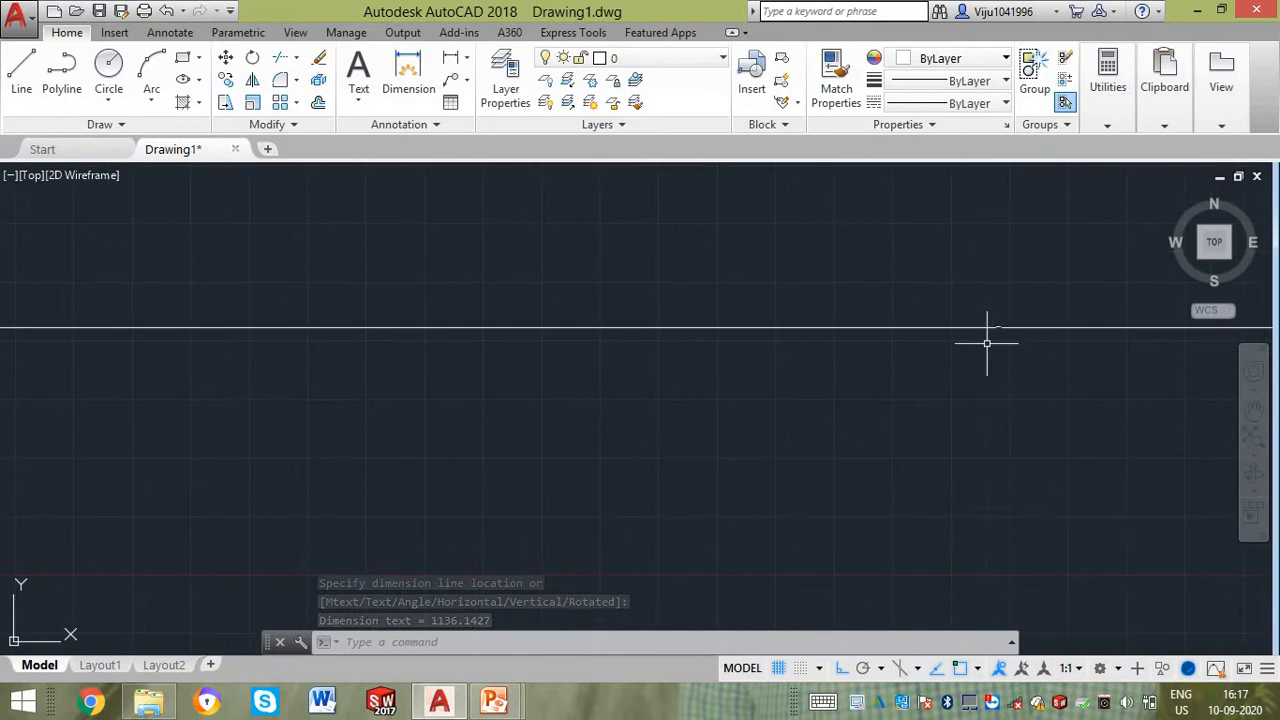
click(969, 344)
drag(955, 351, 925, 332)
click(917, 326)
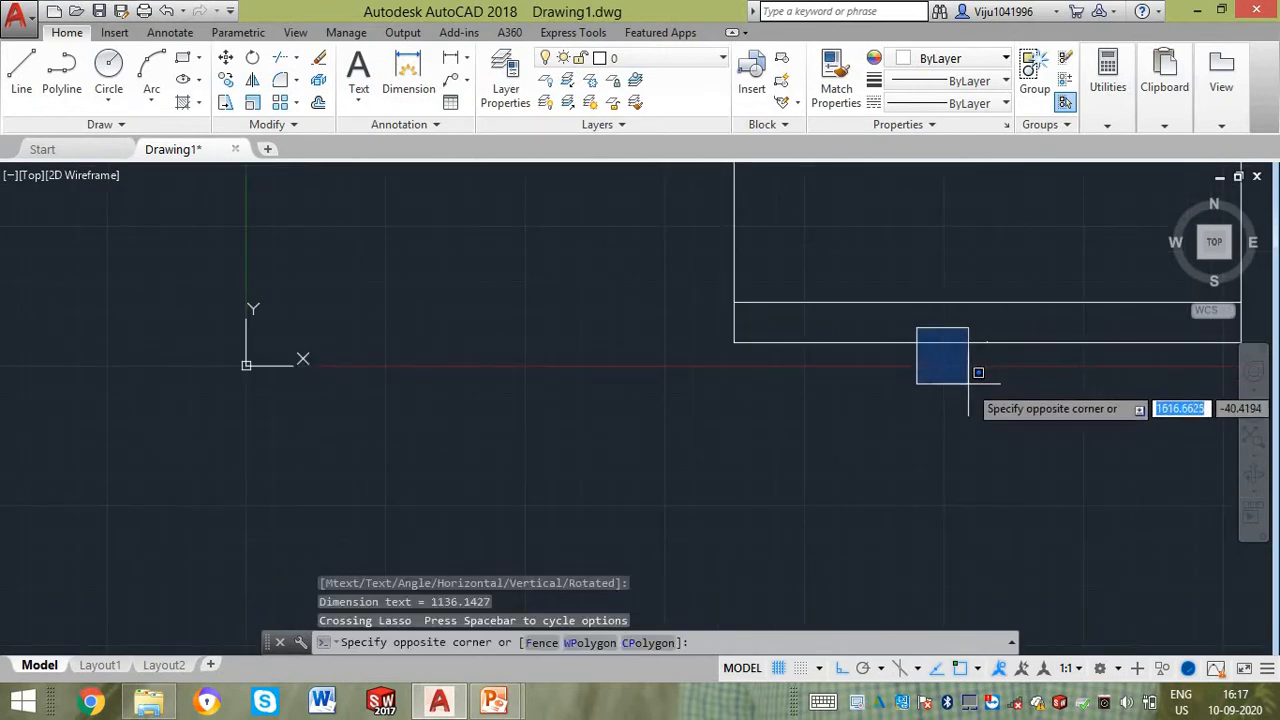
click(968, 383)
click(956, 374)
click(910, 336)
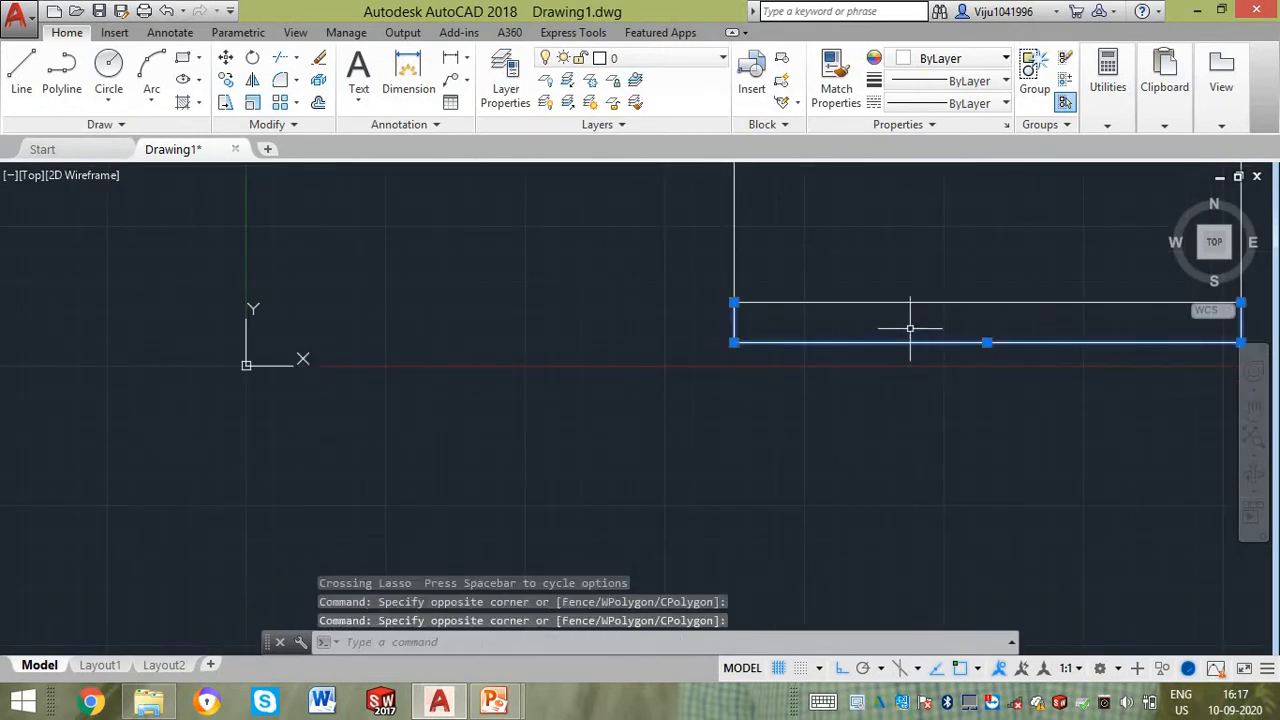
key(Delete)
- Draw a horizontal line below the rectangle and the X axis, extending past both sides of the rectangle
scroll(908, 323, down, 4)
middle_drag(728, 394, 594, 406)
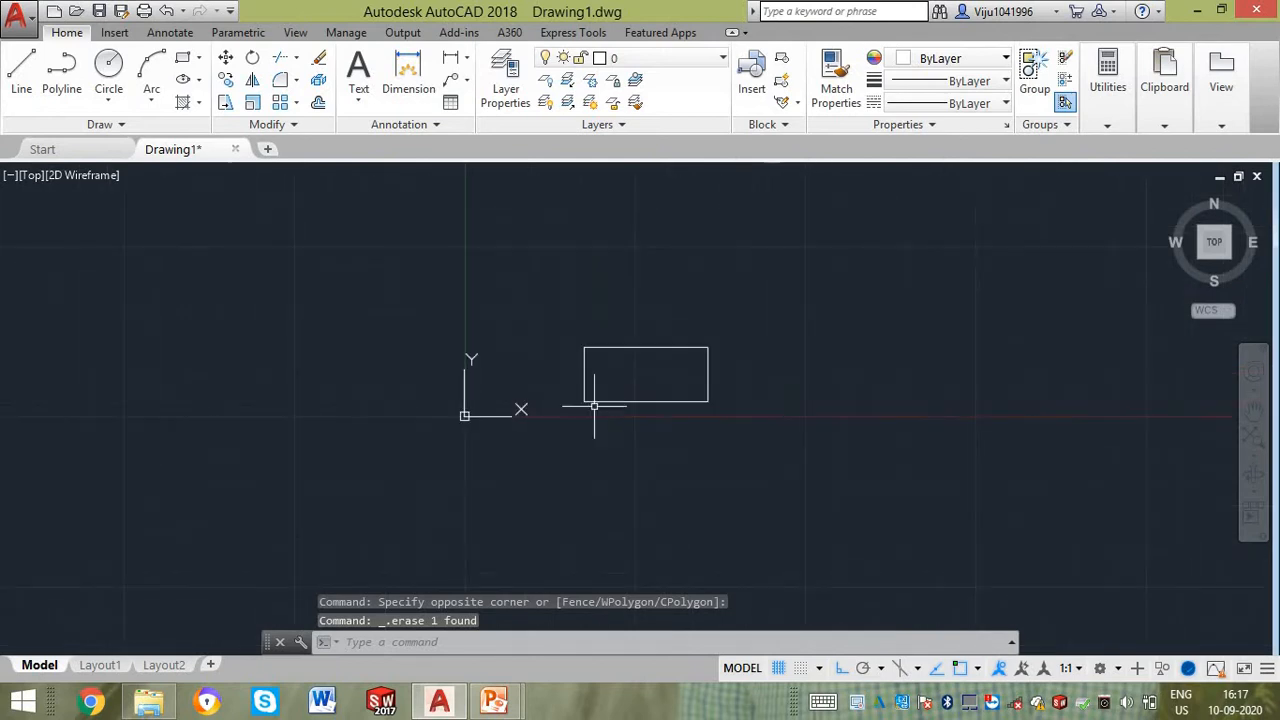
scroll(594, 406, up, 4)
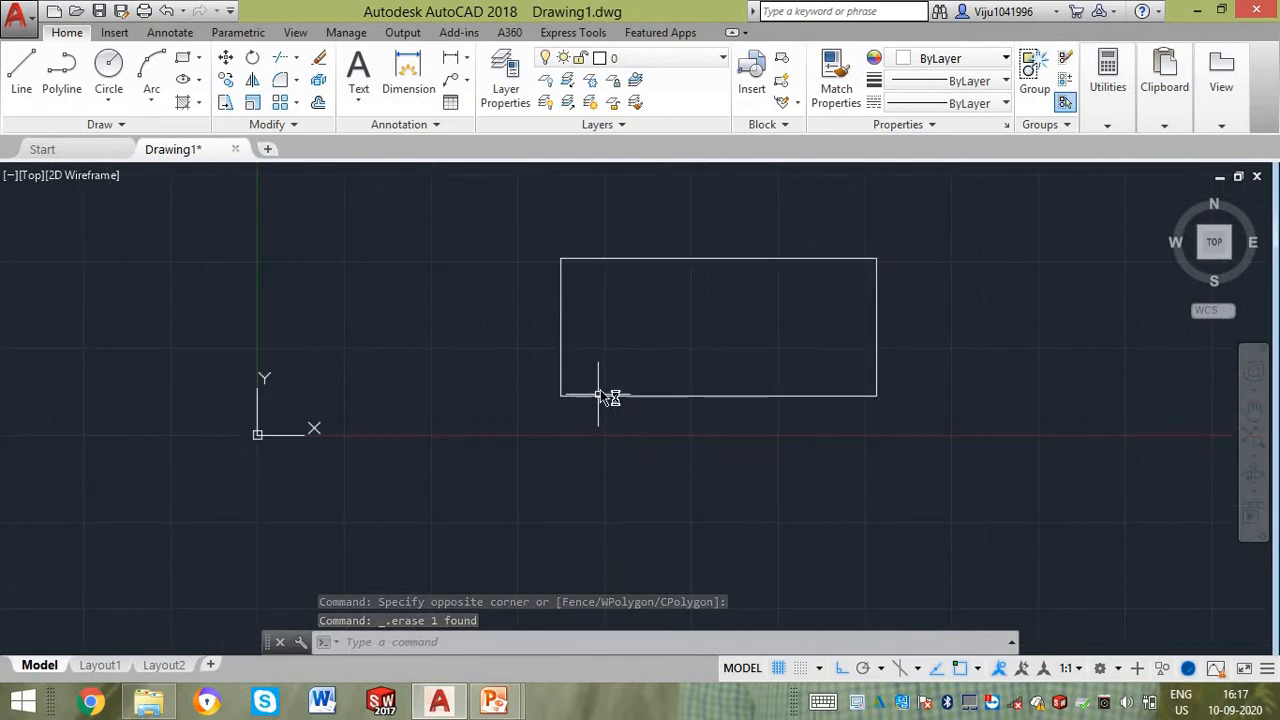
text(l)
key(Return)
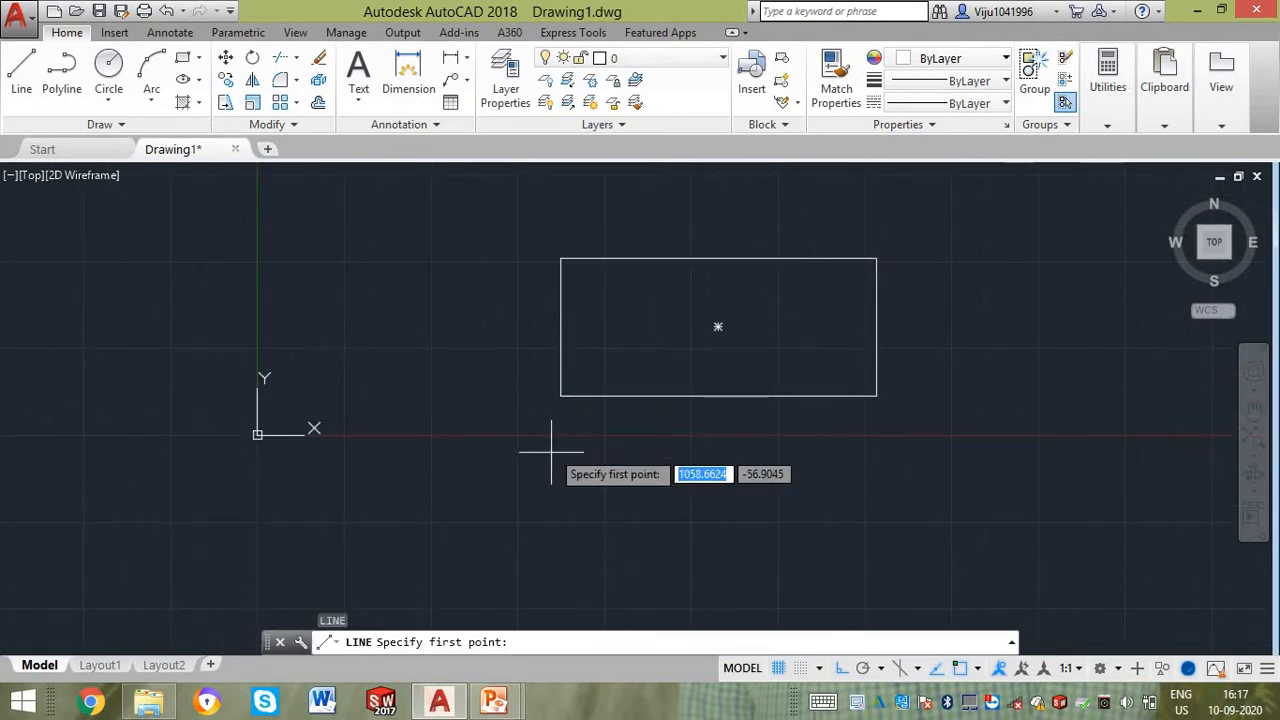
click(457, 528)
click(935, 528)
key(Escape)
key(Escape)
key(Escape)
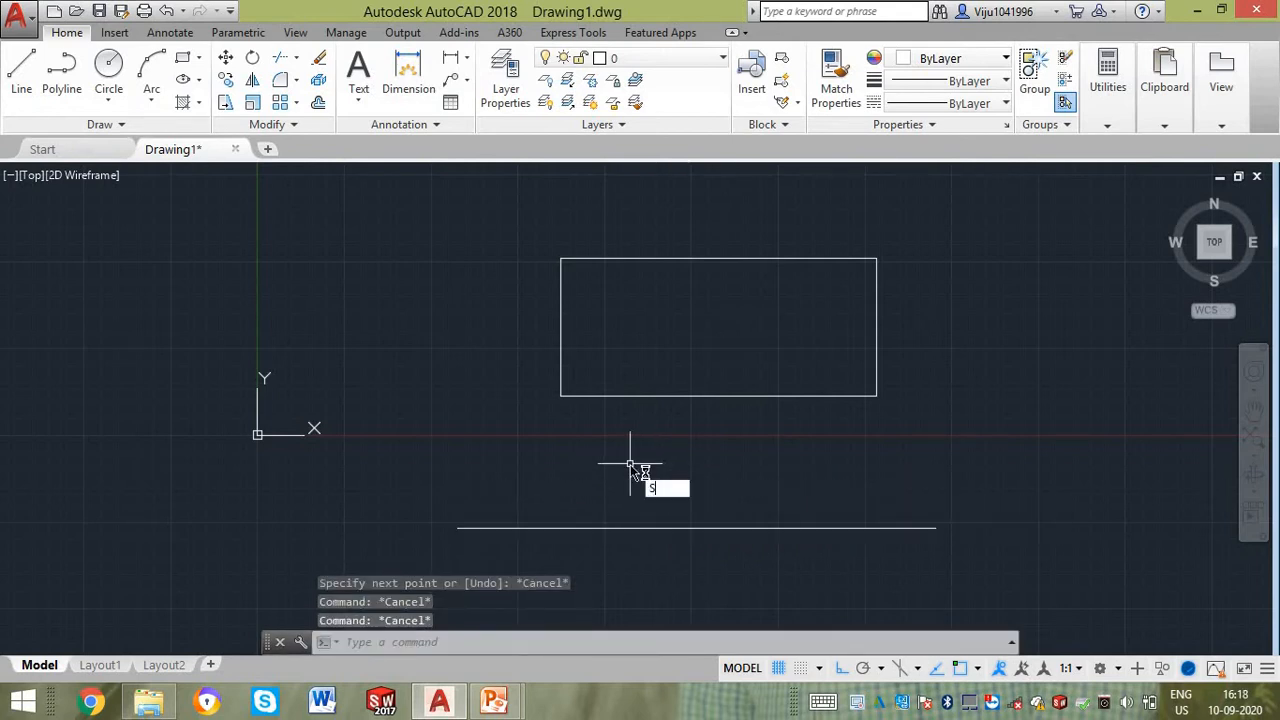
- Scale the rectangle by reference from its lower-left corner, using the bottom edge as the reference length and 5000 as the new length
key(Return)
click(460, 223)
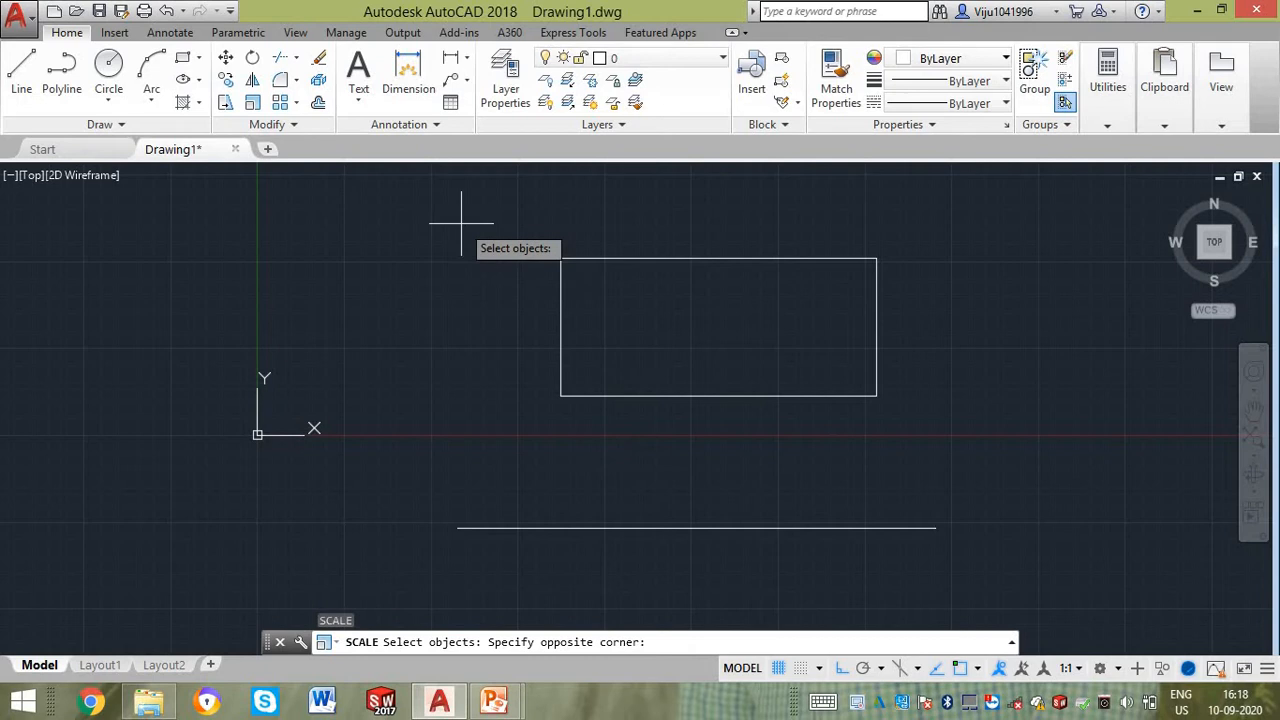
click(968, 422)
key(Return)
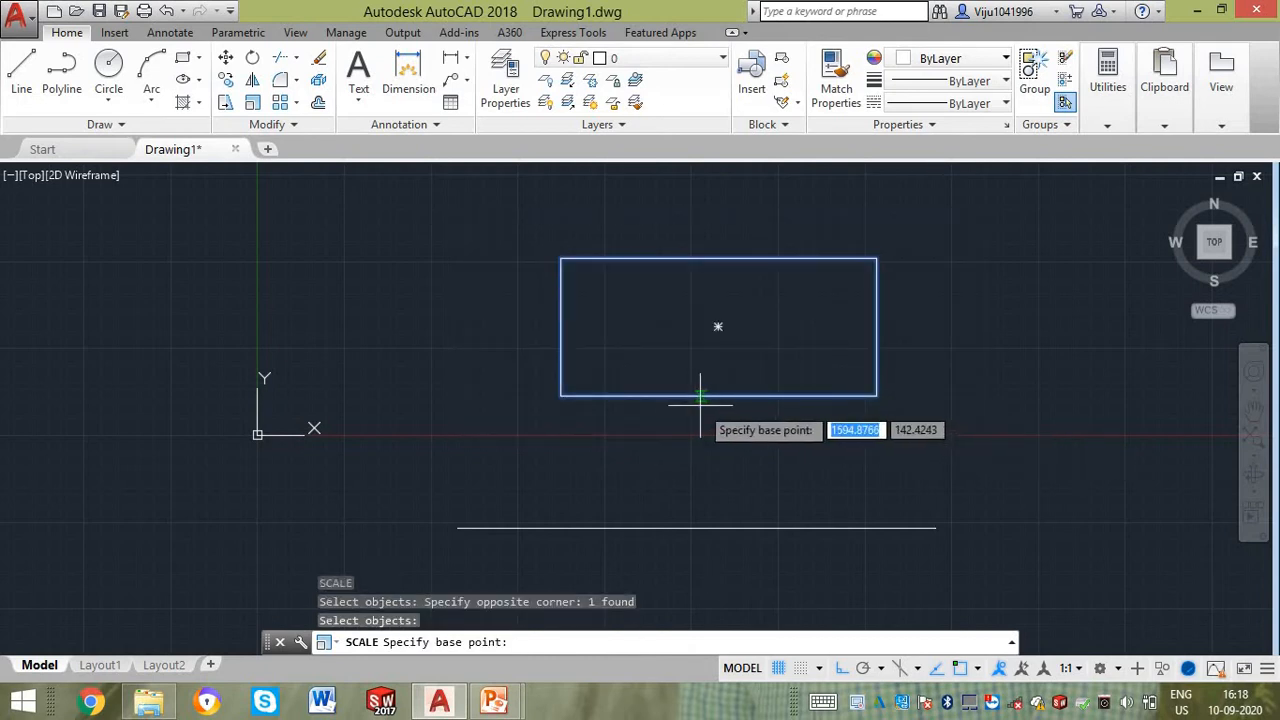
click(561, 396)
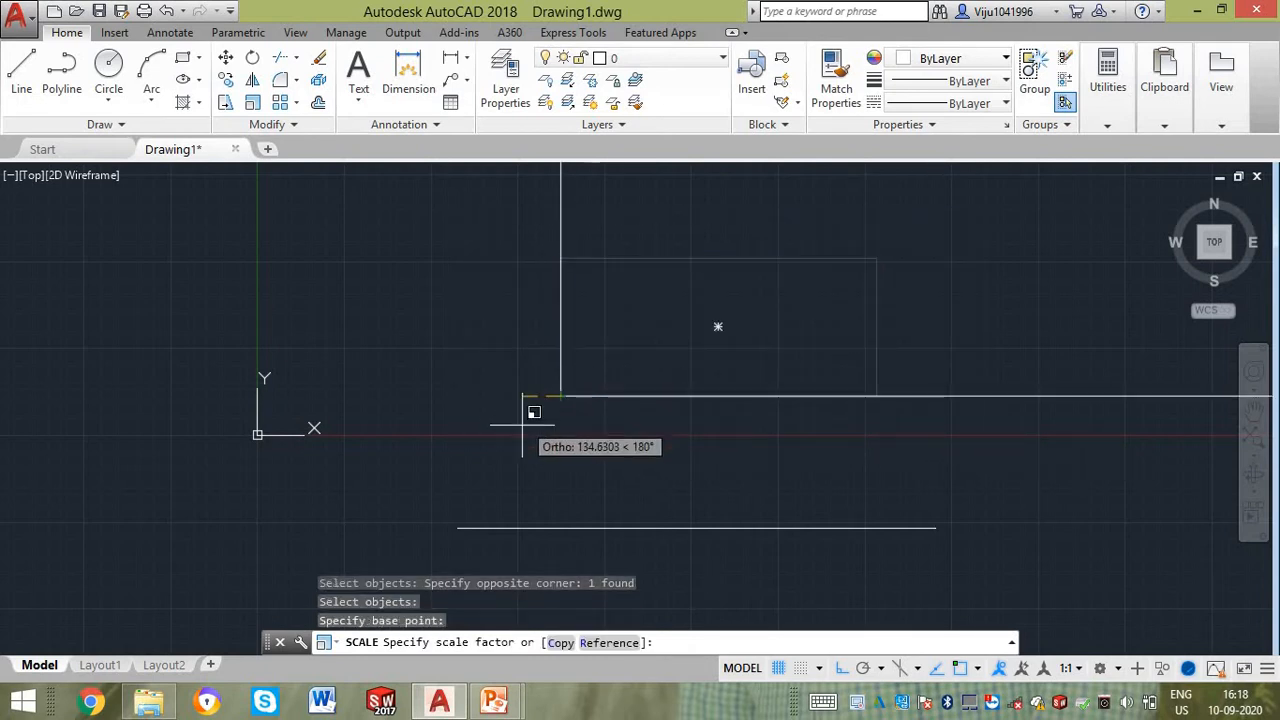
click(607, 643)
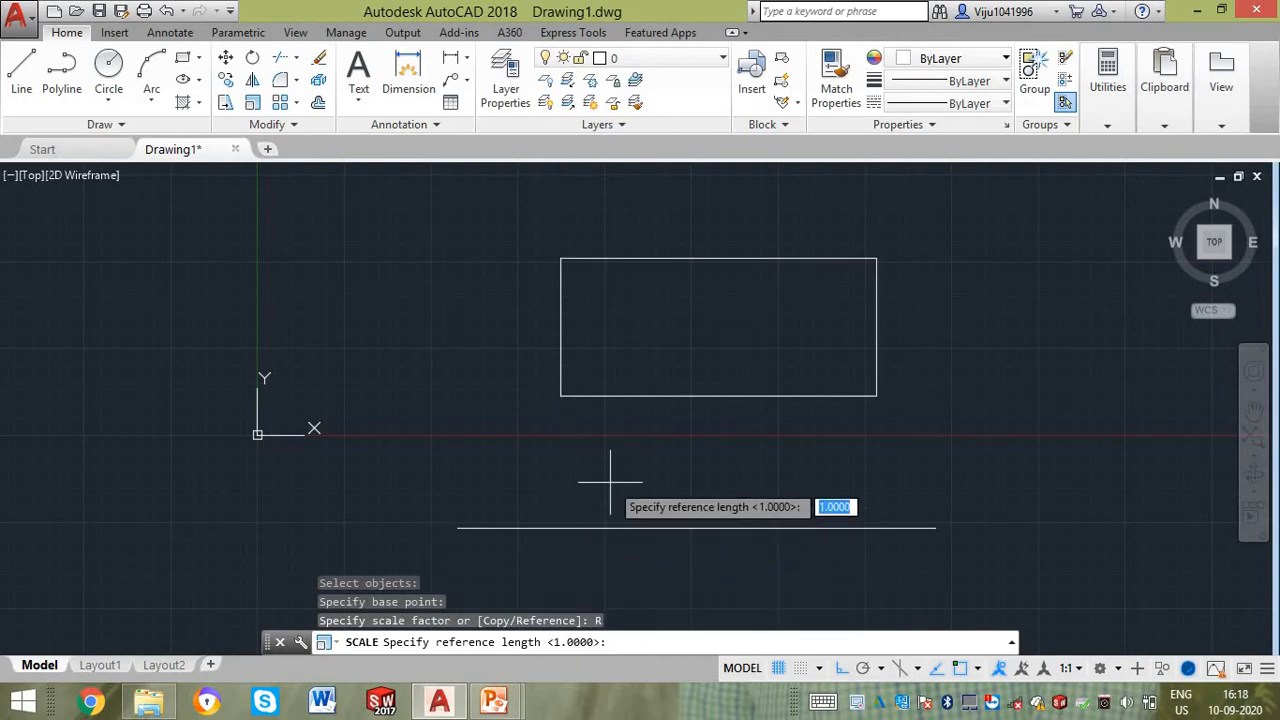
click(561, 396)
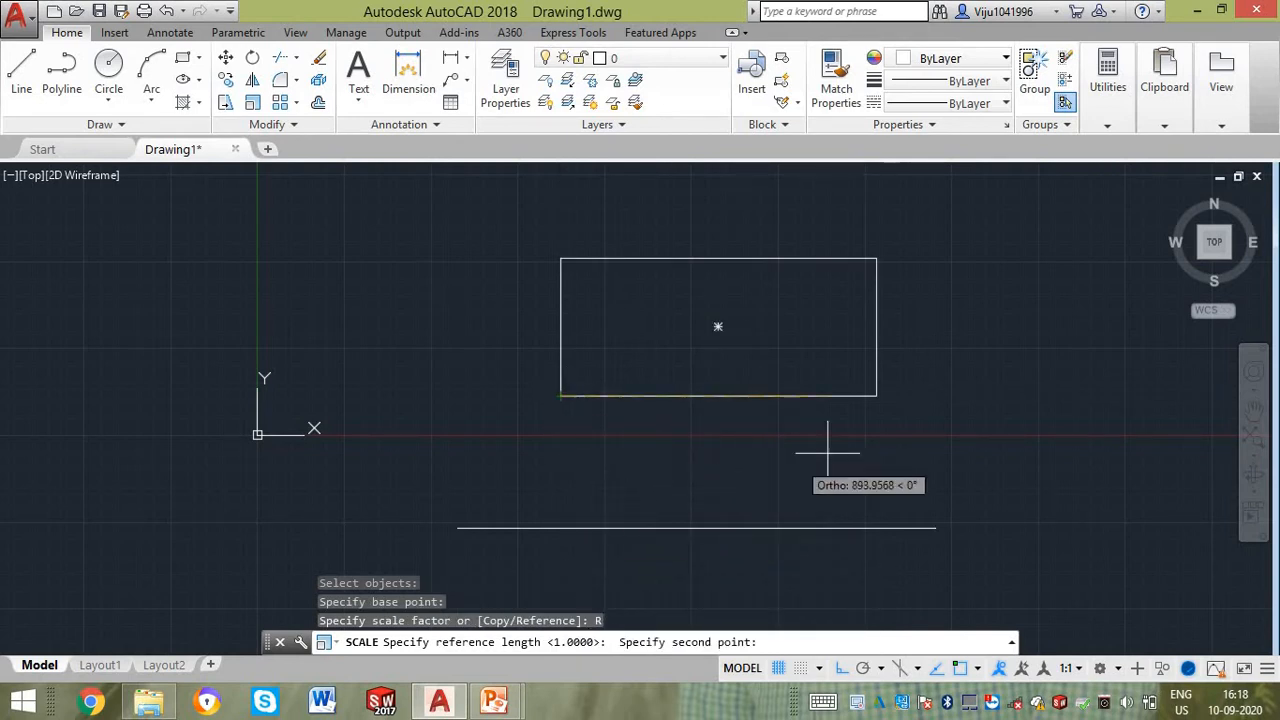
click(877, 396)
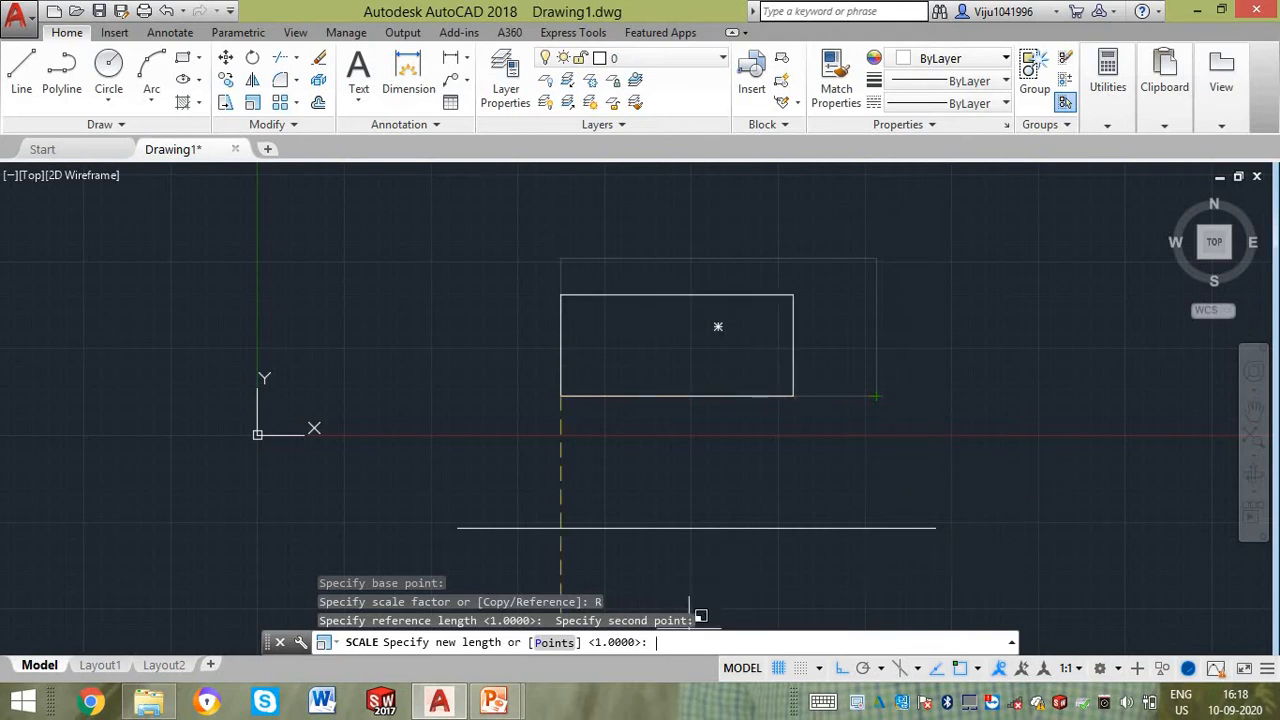
text(50)
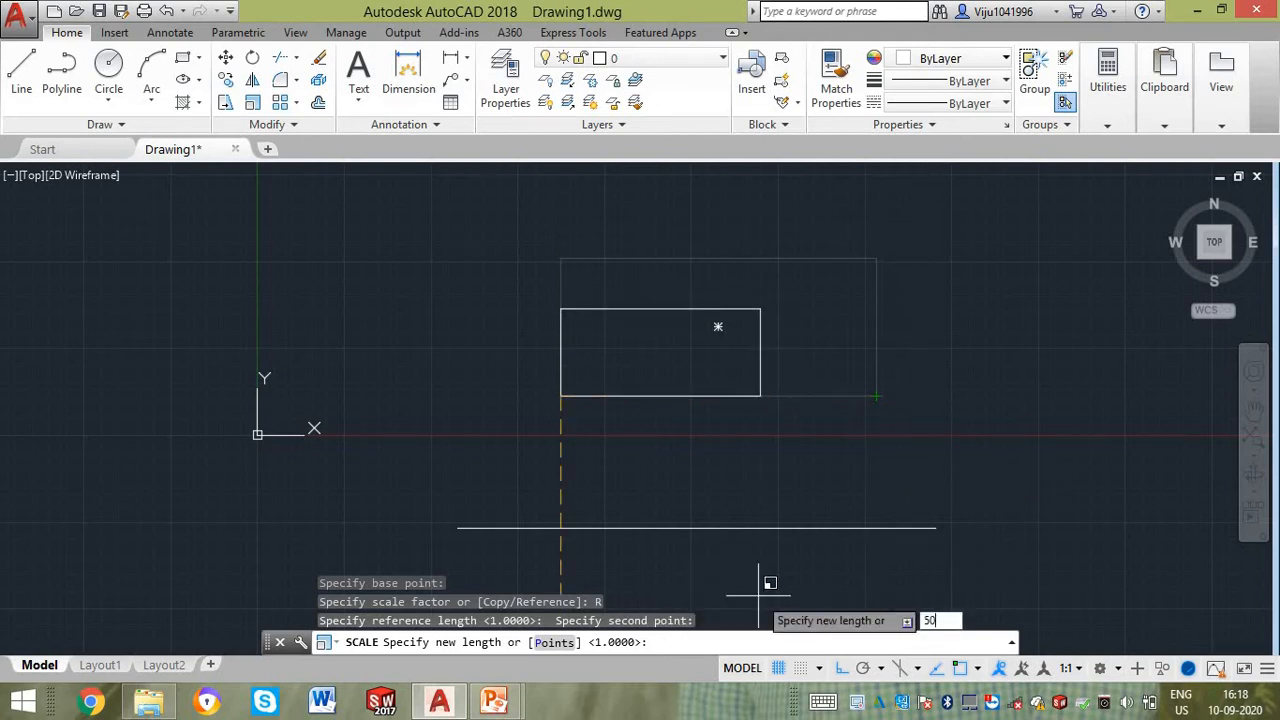
text(00)
key(Return)
- Add a horizontal linear dimension to the scaled rectangle's bottom edge, placed just below it
scroll(715, 420, down, 10)
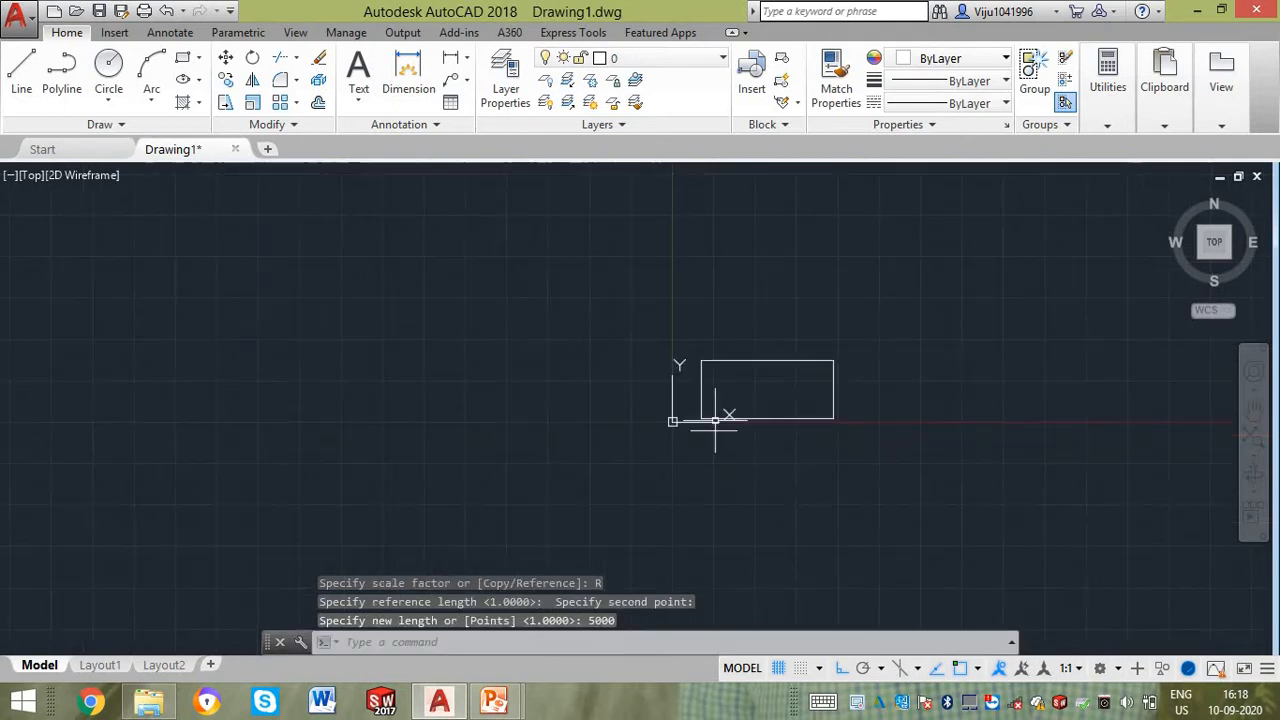
scroll(766, 406, up, 8)
scroll(766, 406, down, 4)
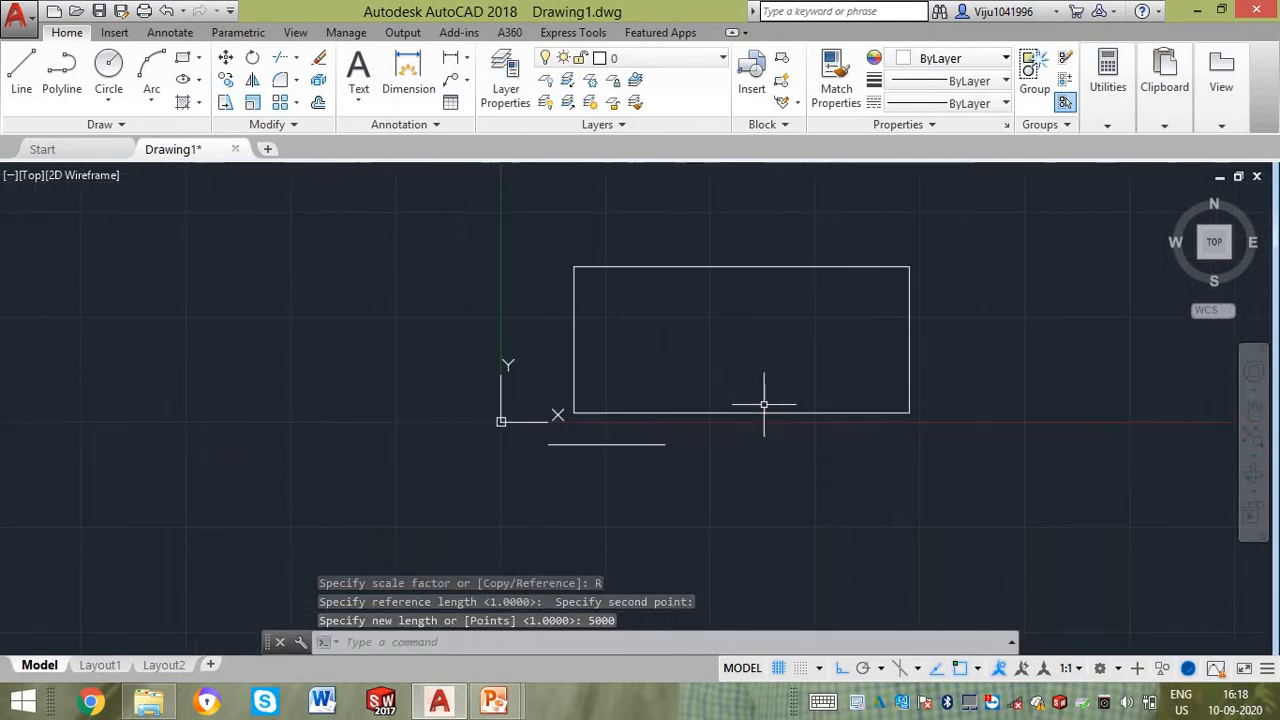
key(Escape)
text(DK)
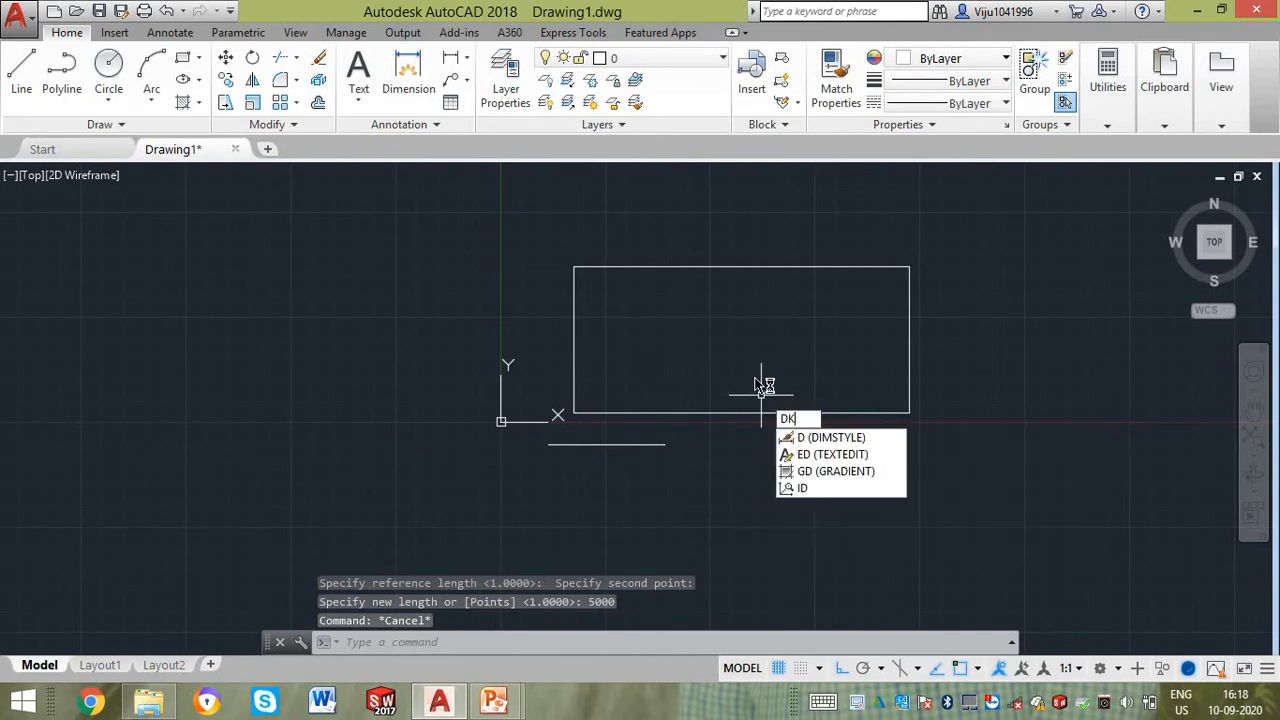
key(BackSpace)
text(LI)
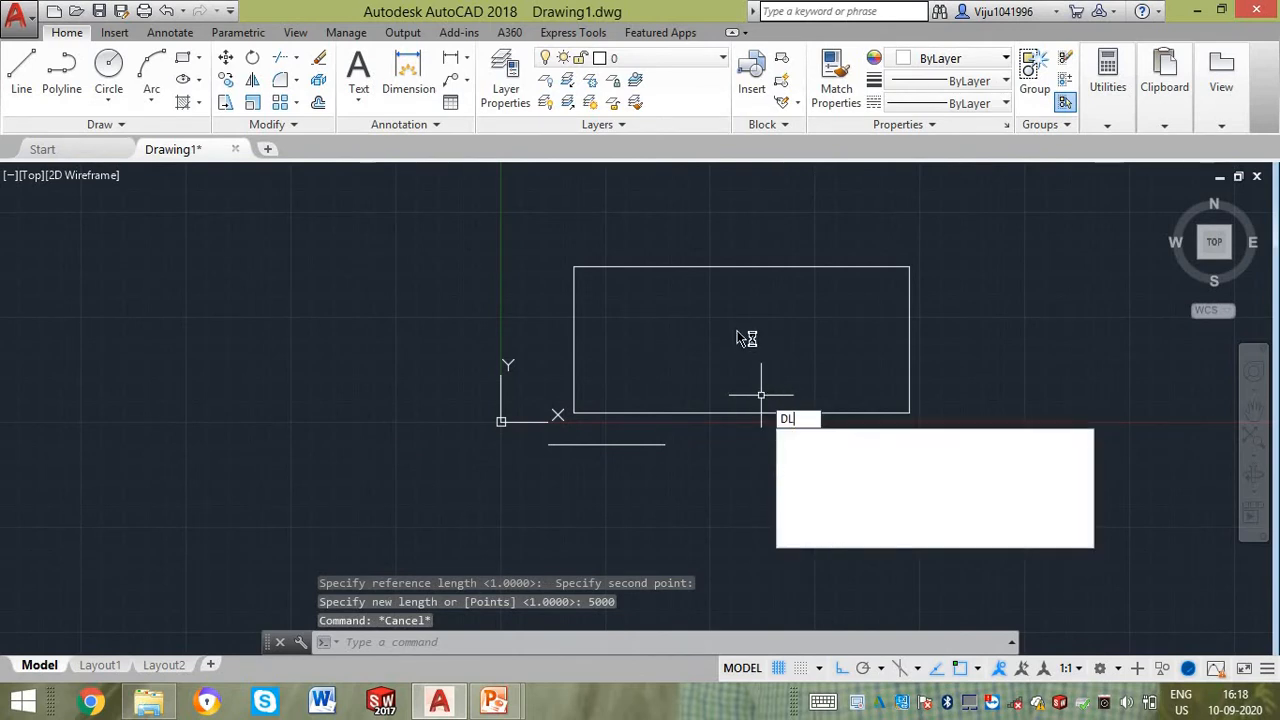
key(Return)
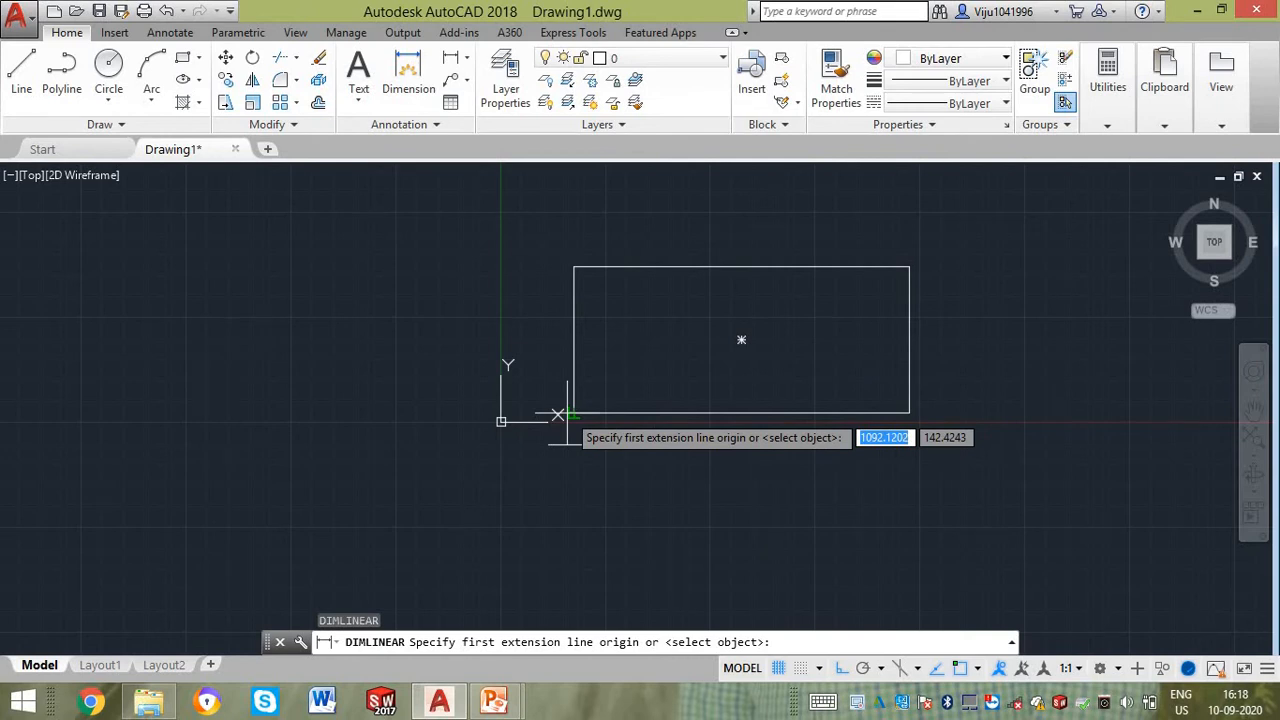
click(573, 412)
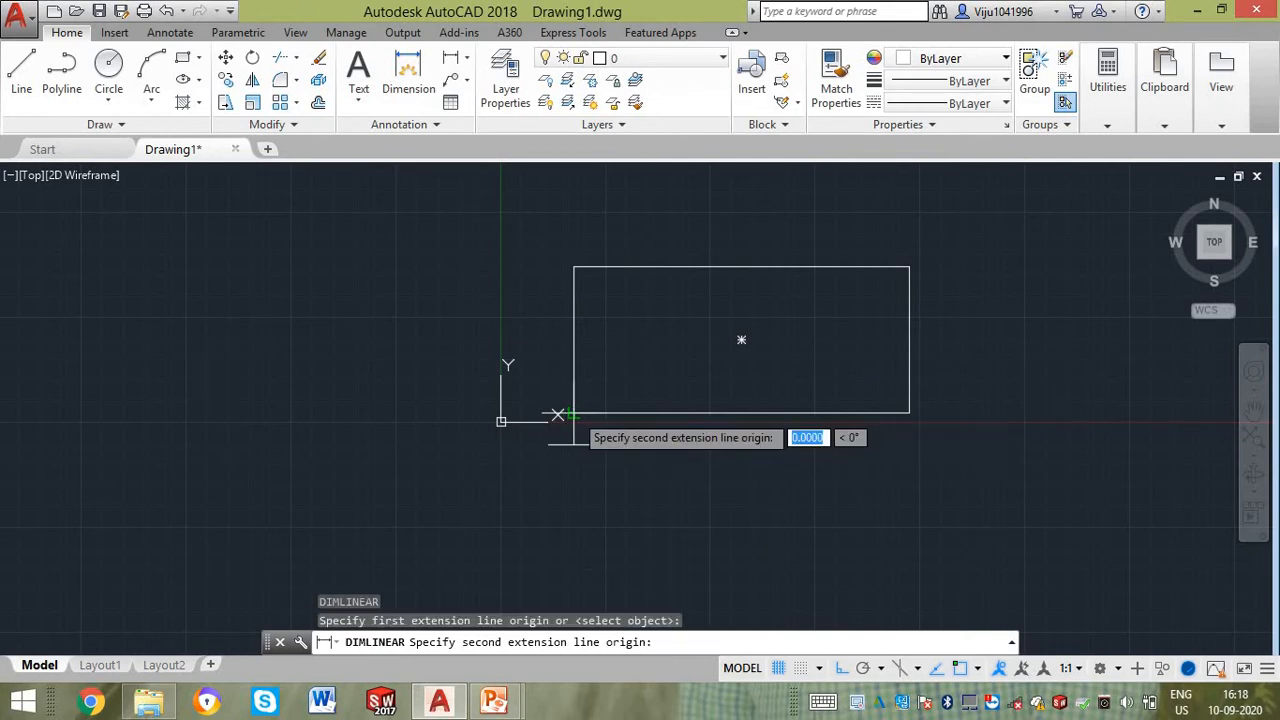
click(908, 413)
click(748, 423)
- Inspect the text of the linear dimension below the rectangle's bottom edge
scroll(748, 421, up, 5)
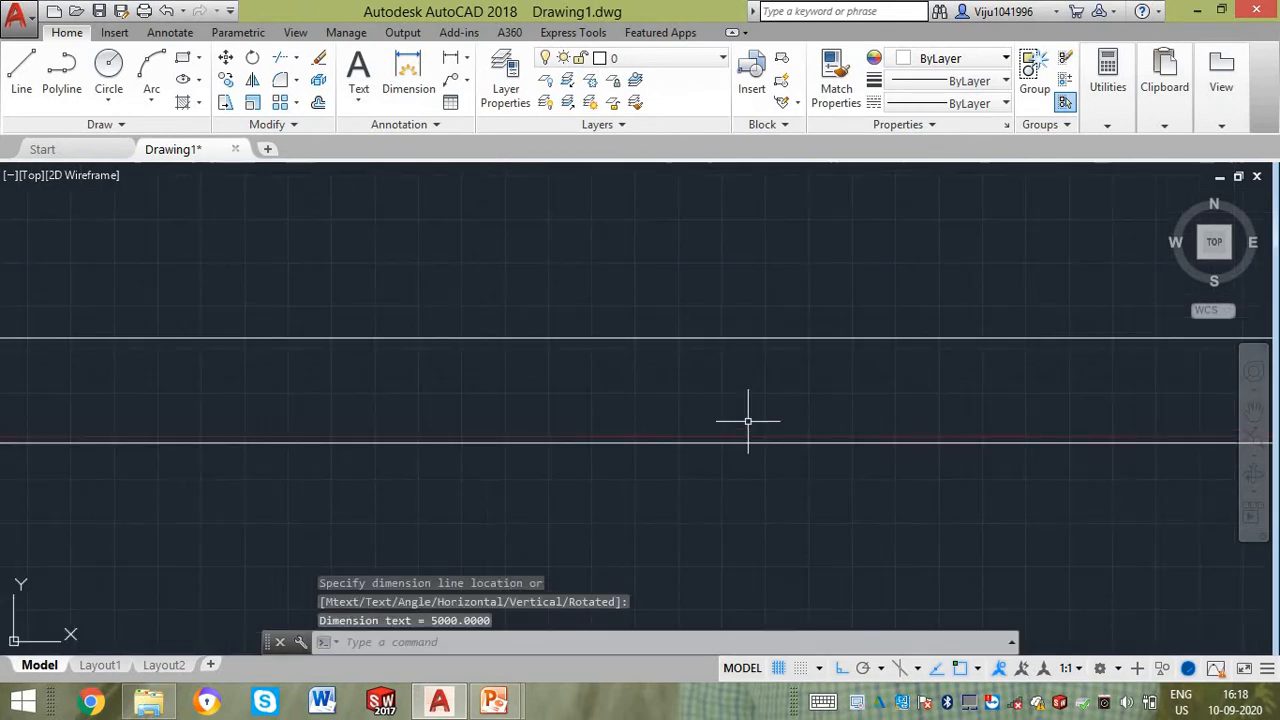
scroll(716, 426, down, 5)
click(718, 438)
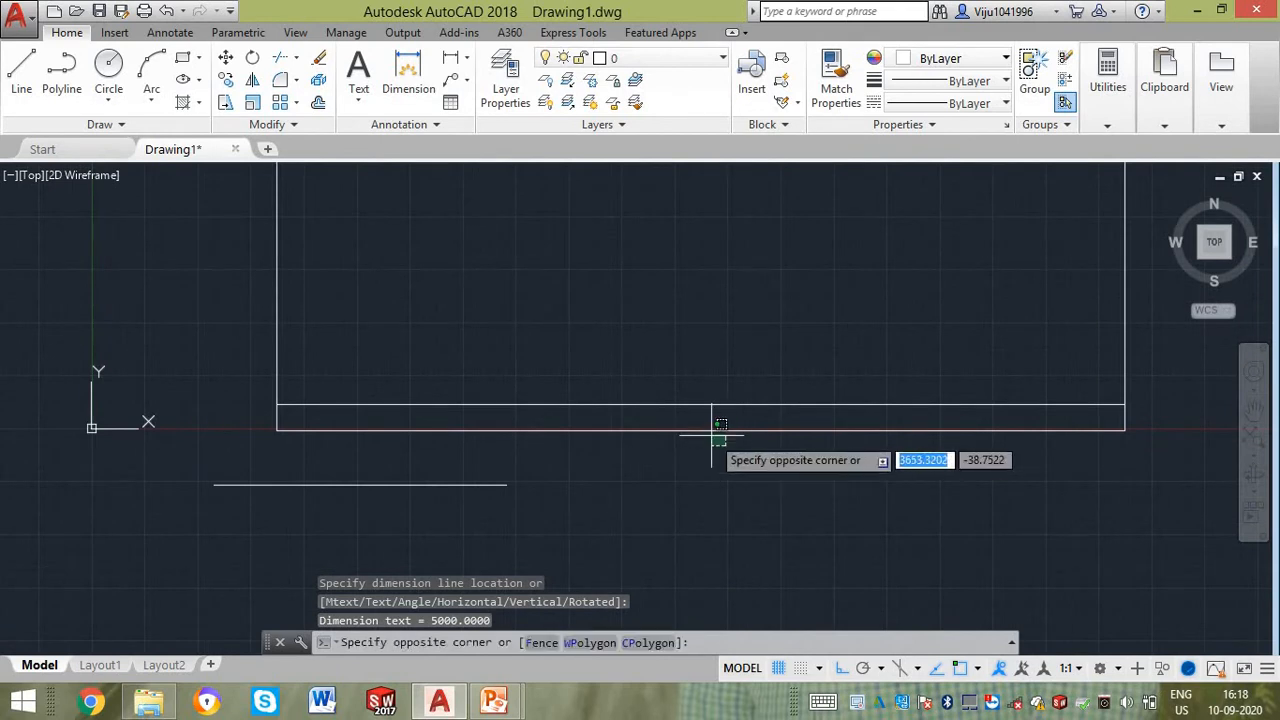
click(710, 430)
click(705, 424)
click(703, 420)
scroll(703, 420, up, 8)
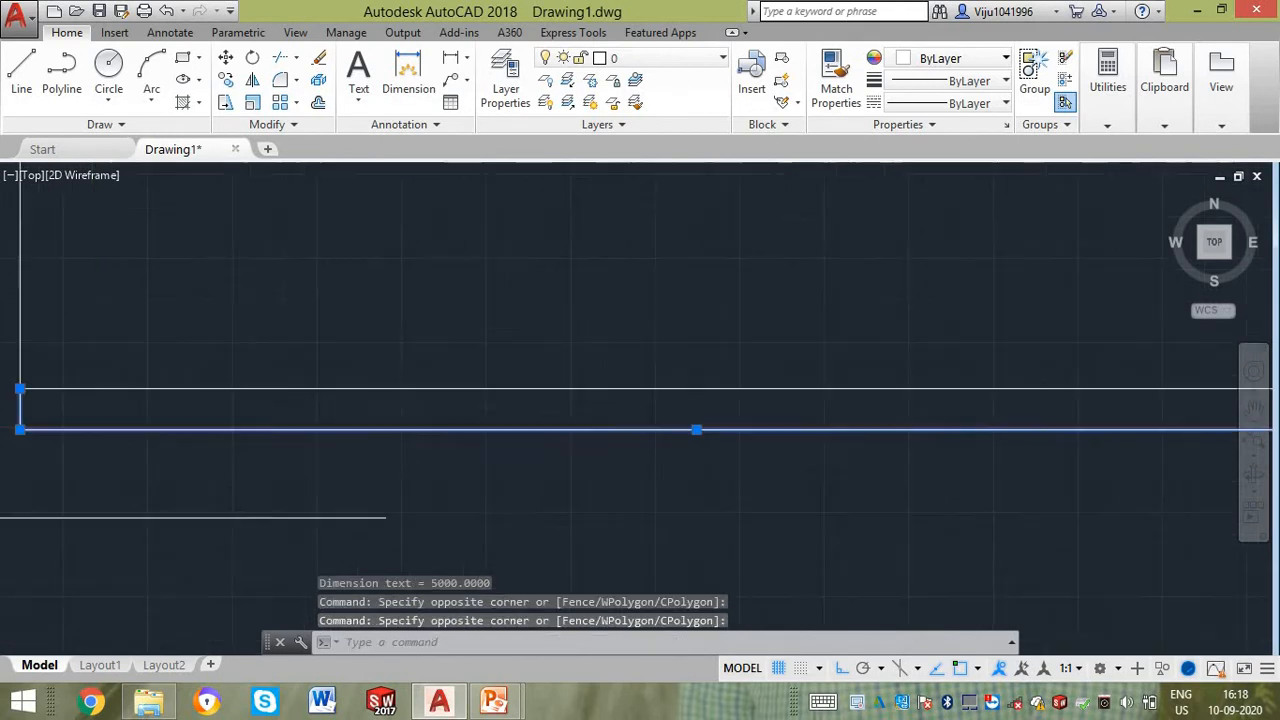
key(Escape)
scroll(444, 352, up, 4)
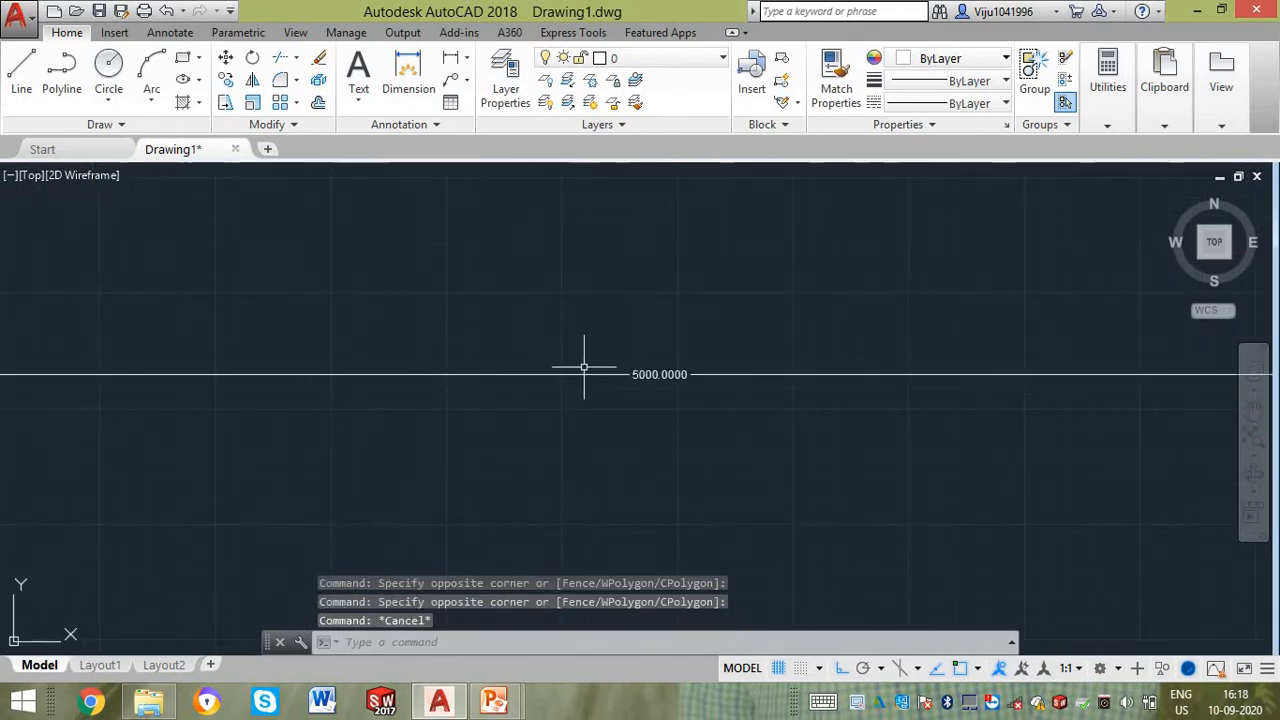
scroll(671, 337, down, 10)
scroll(605, 347, up, 4)
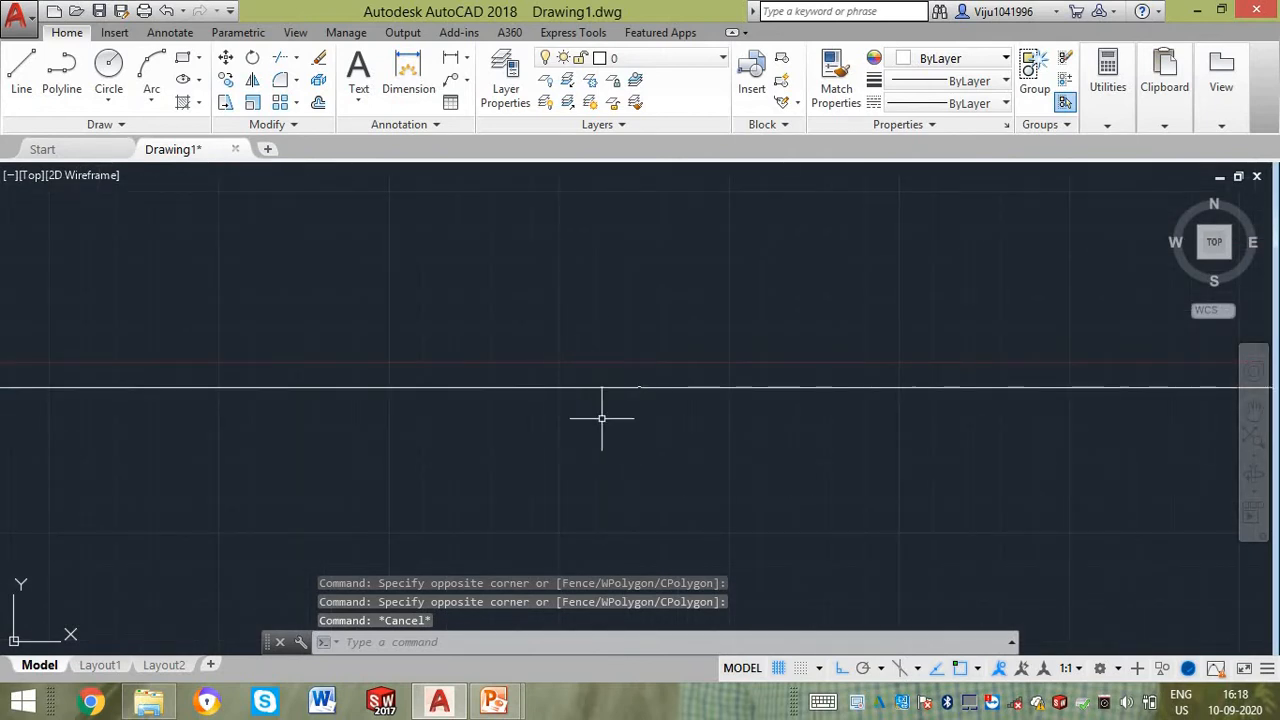
scroll(631, 386, up, 4)
scroll(640, 320, down, 4)
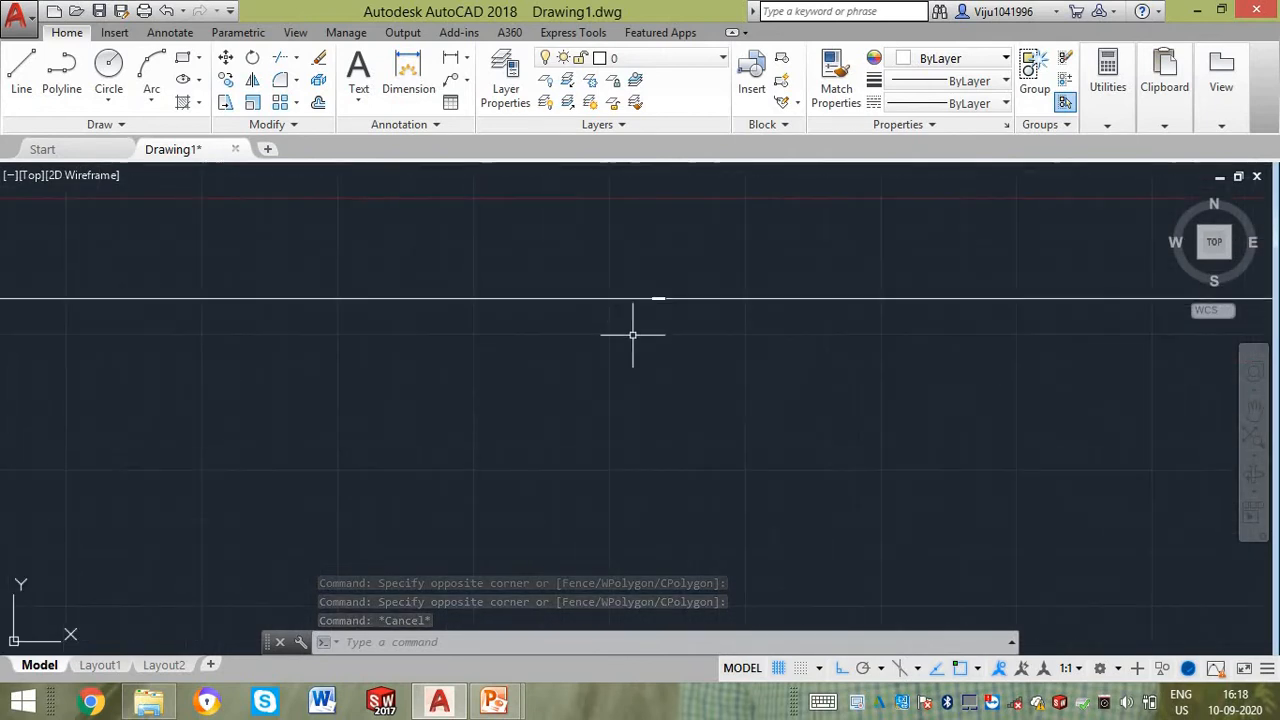
key(Escape)
key(Escape)
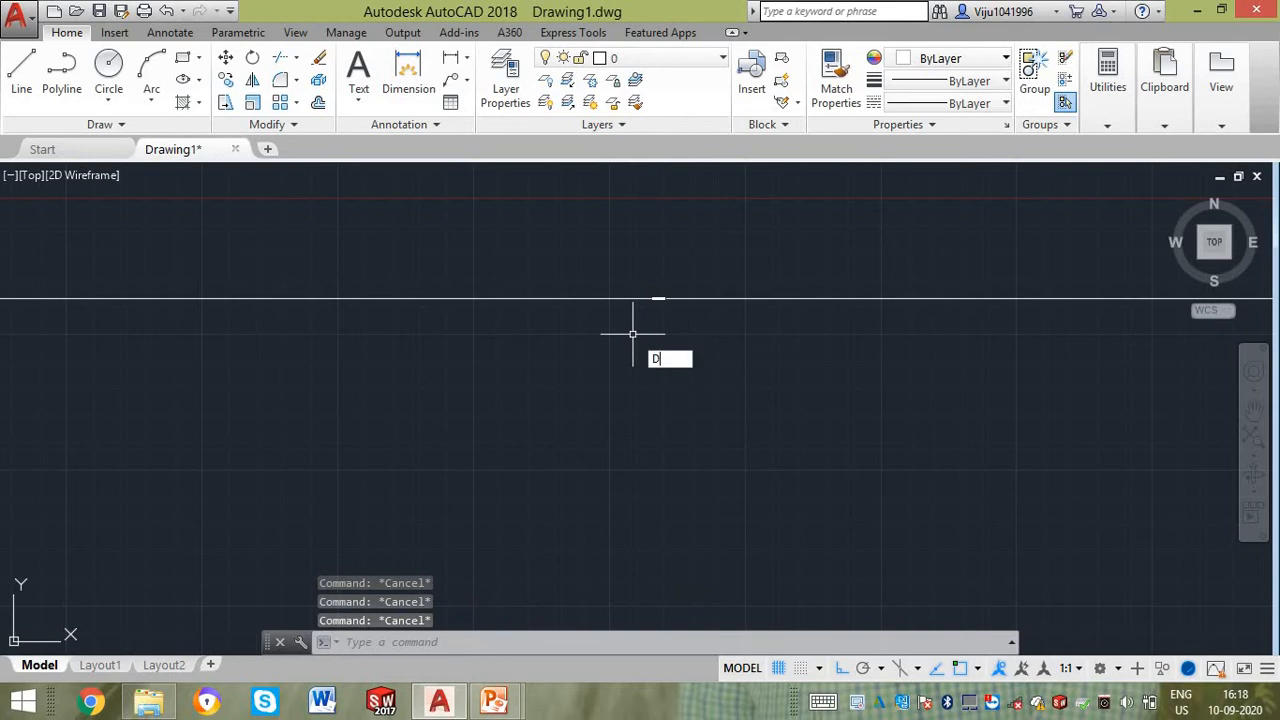
- Set the text height of the Standard dimension style to 25 and make that style current
text(D)
key(Return)
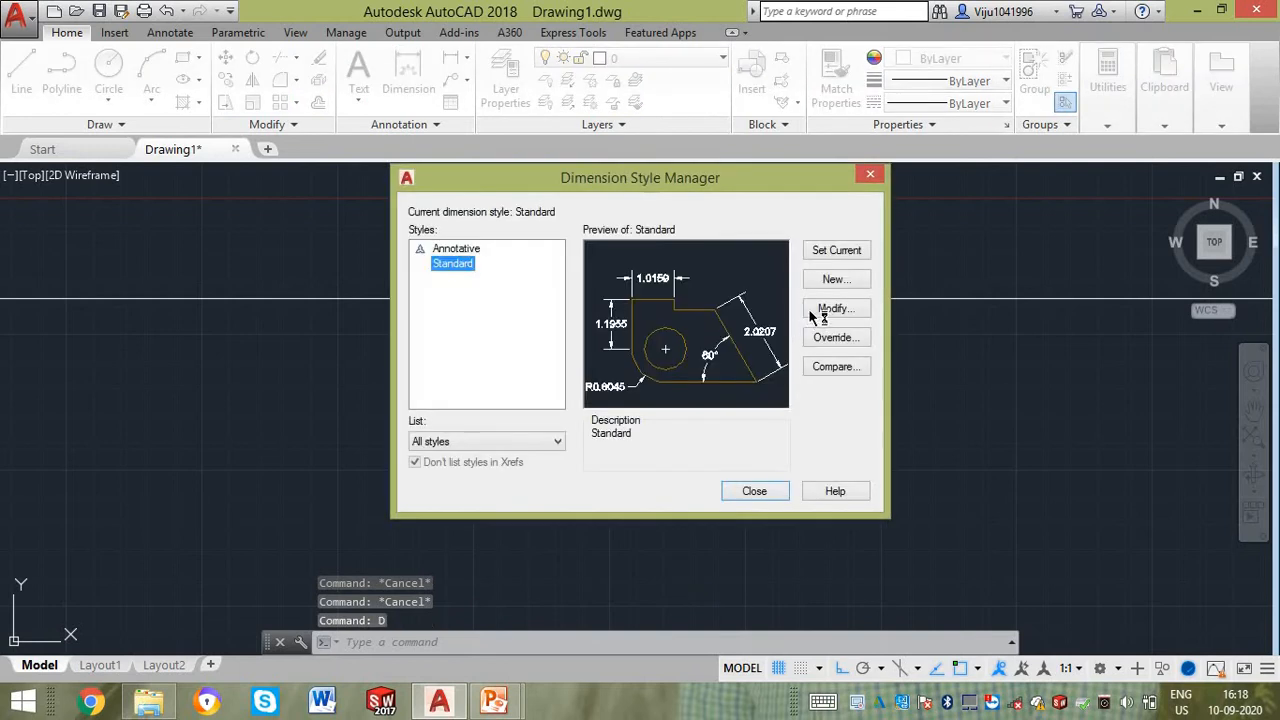
click(820, 311)
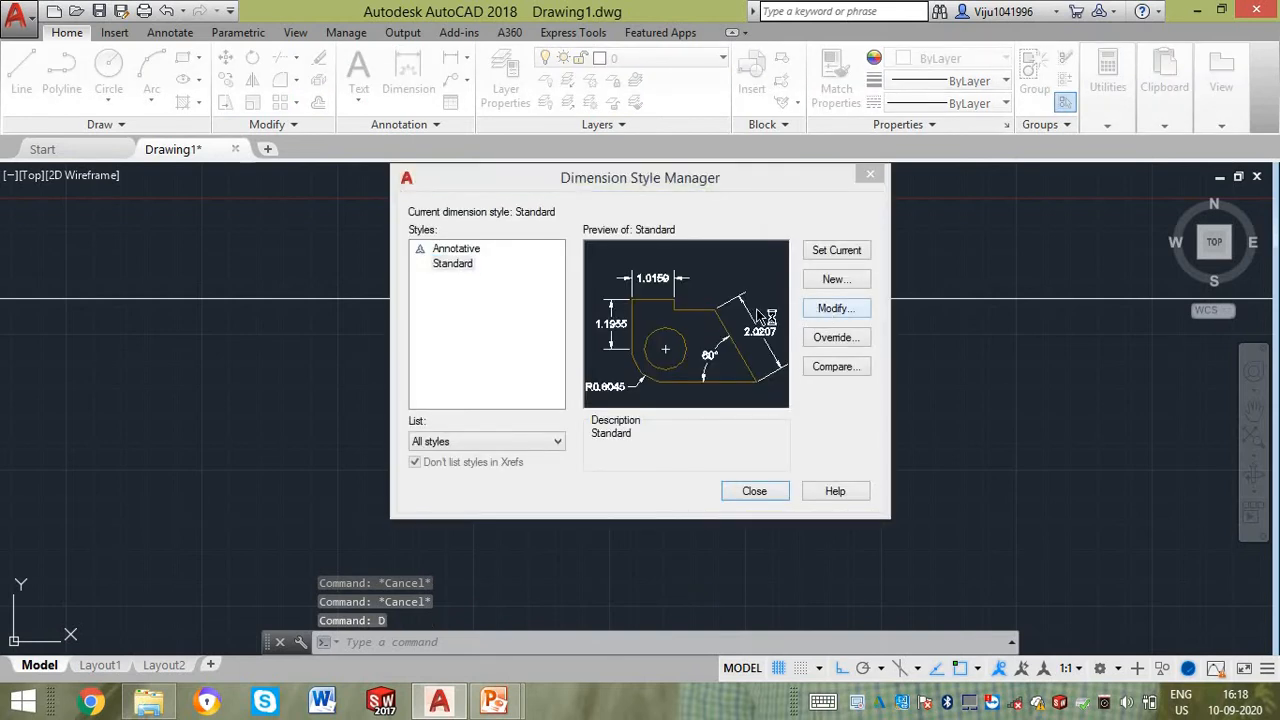
click(633, 144)
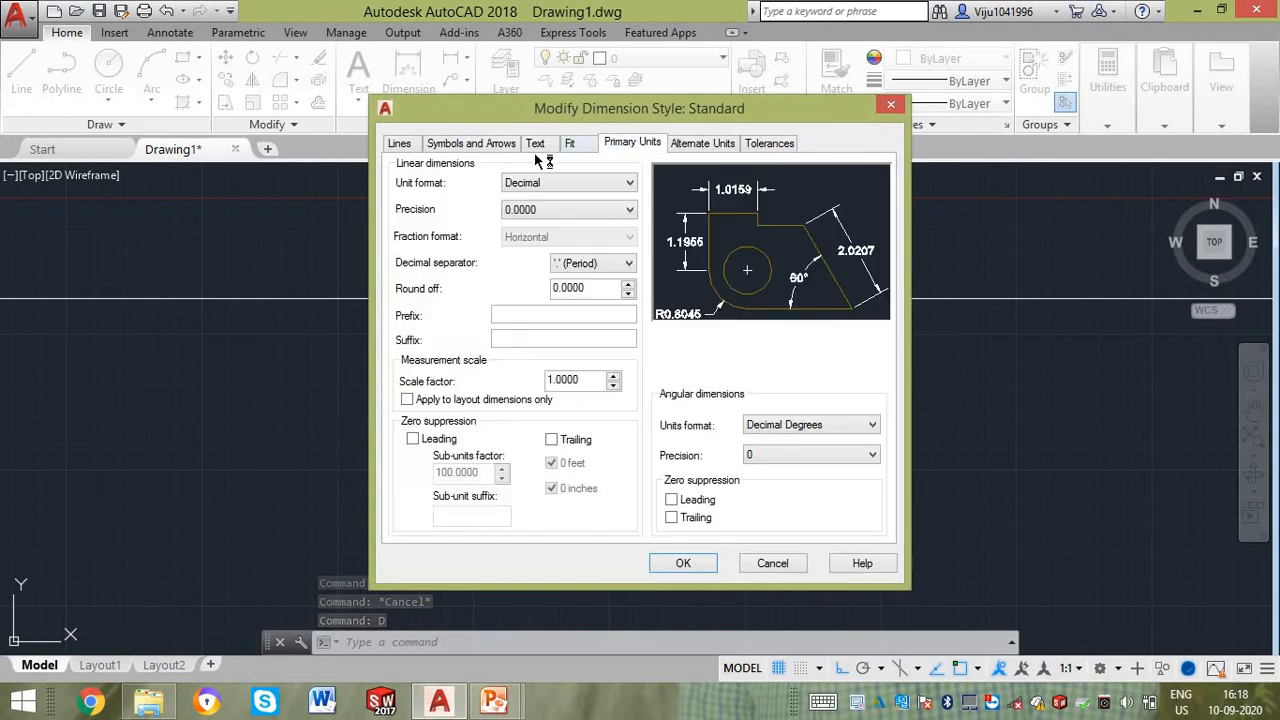
click(508, 146)
click(540, 144)
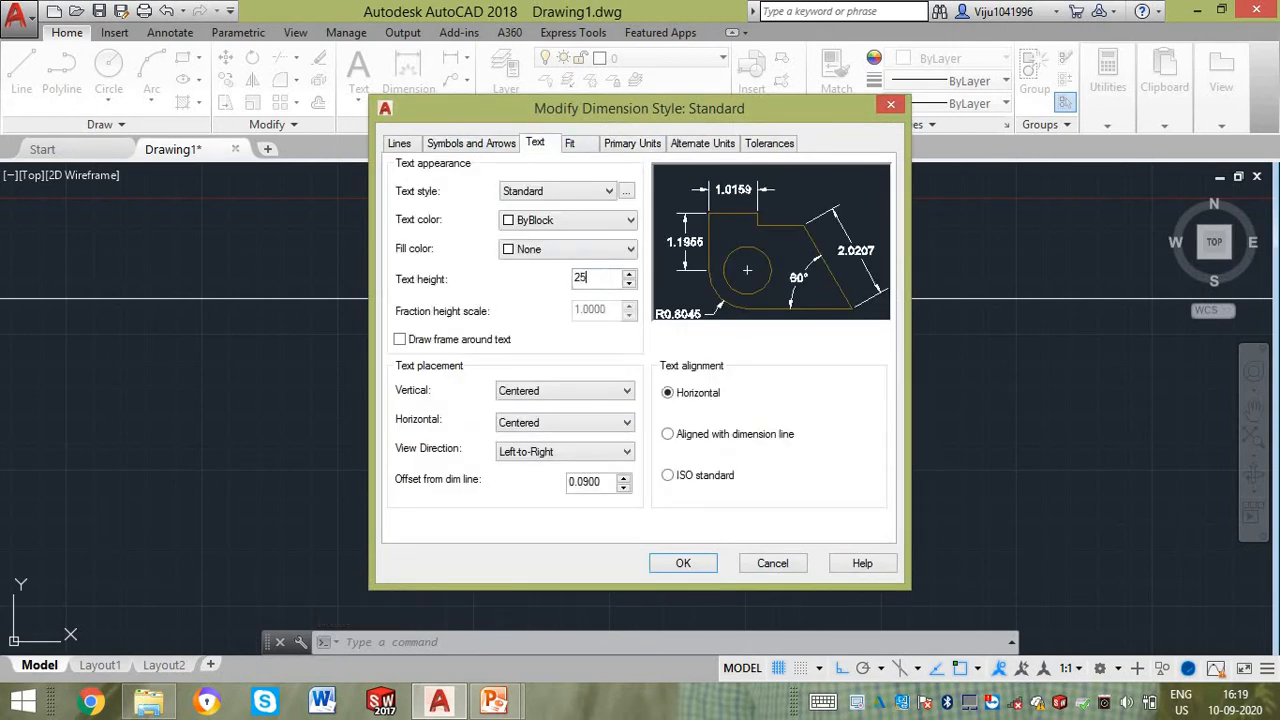
click(681, 565)
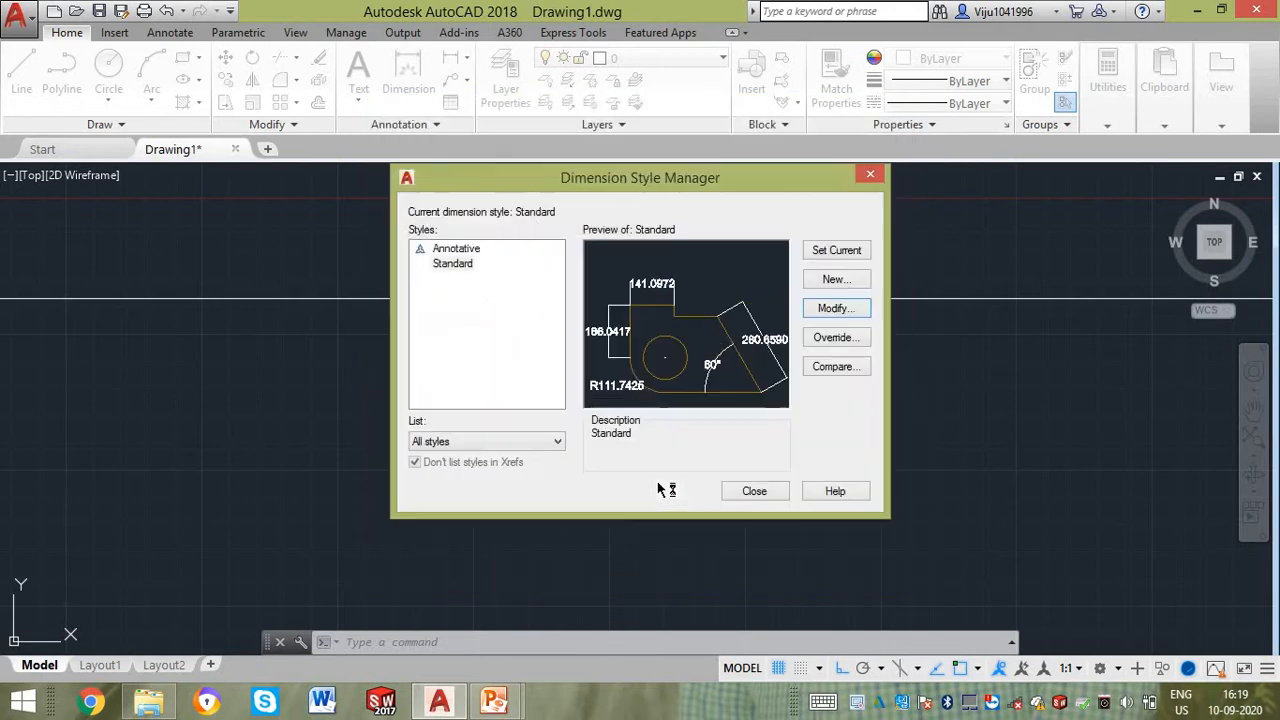
click(820, 257)
click(758, 492)
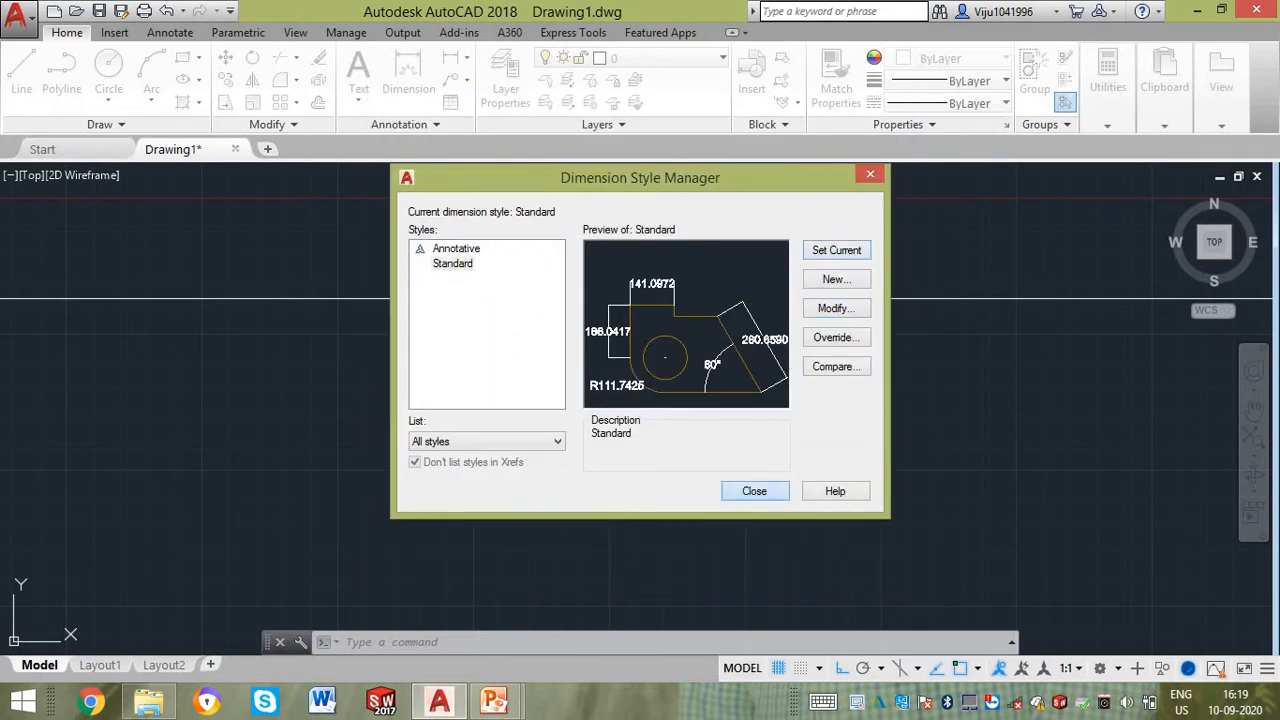
- Delete the linear dimension, the scaled rectangle and the horizontal line below it
scroll(730, 425, down, 10)
scroll(717, 427, down, 5)
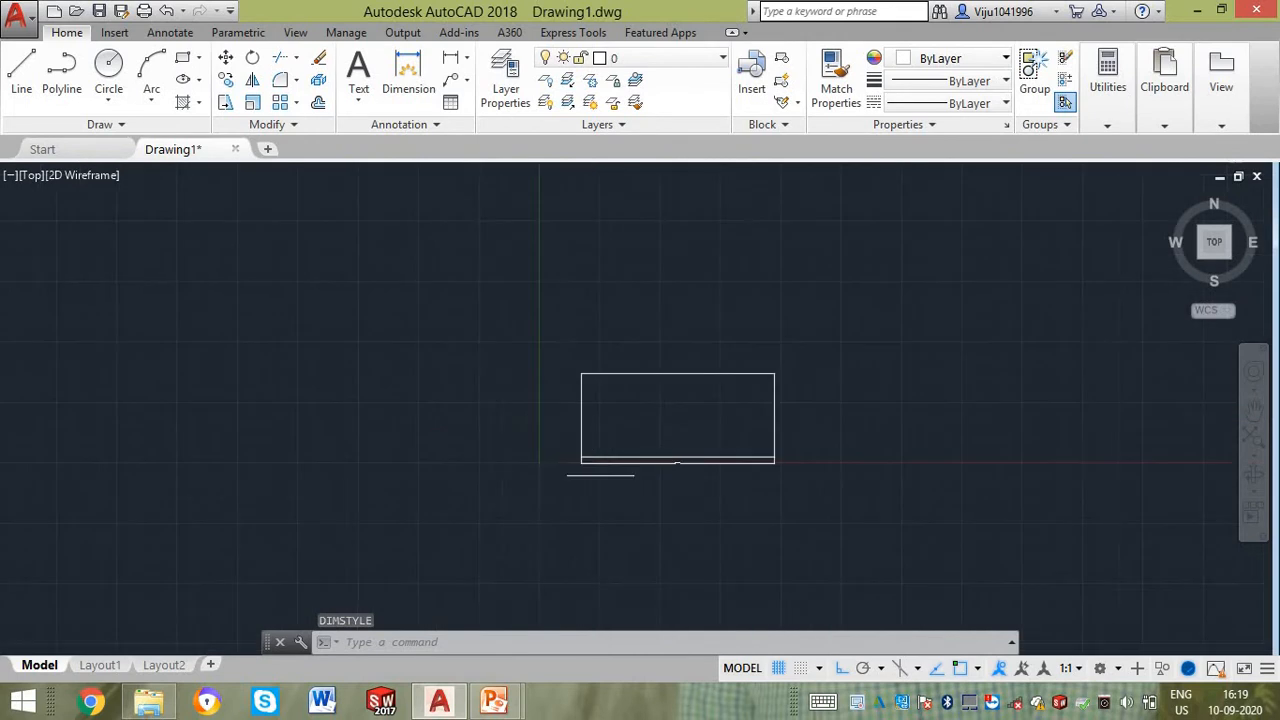
scroll(663, 477, up, 6)
scroll(661, 481, down, 2)
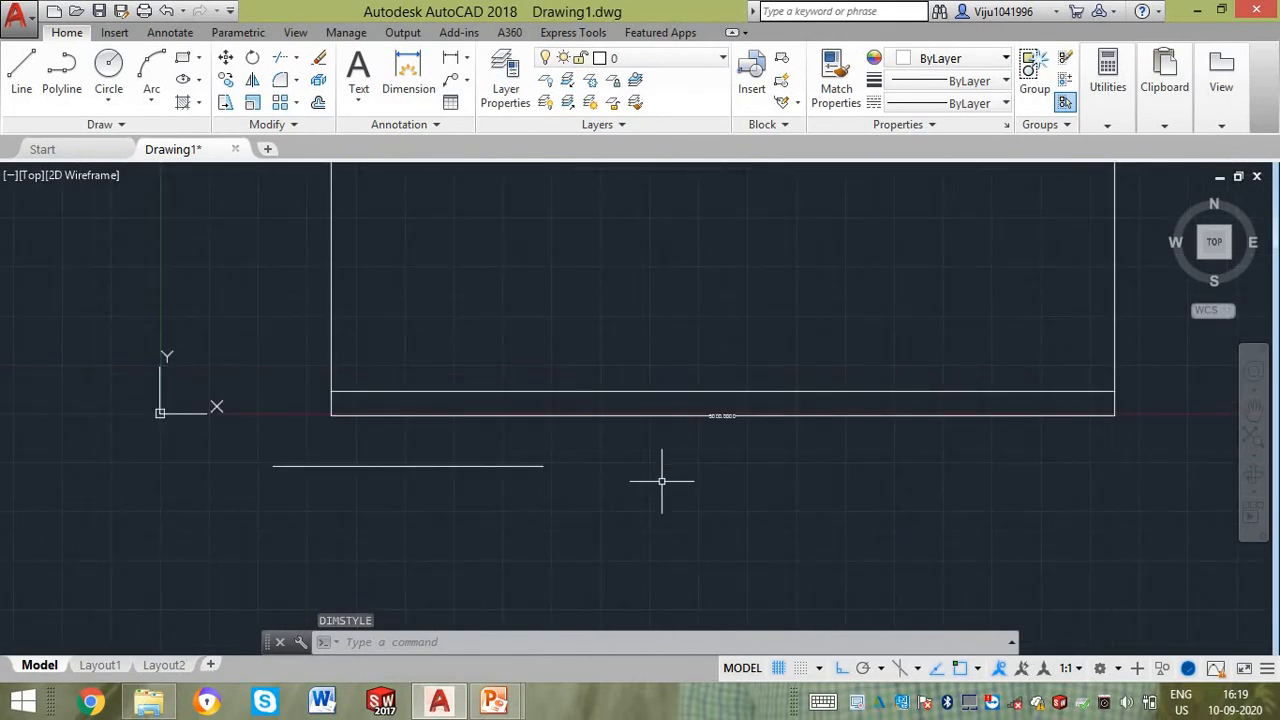
click(656, 430)
click(618, 403)
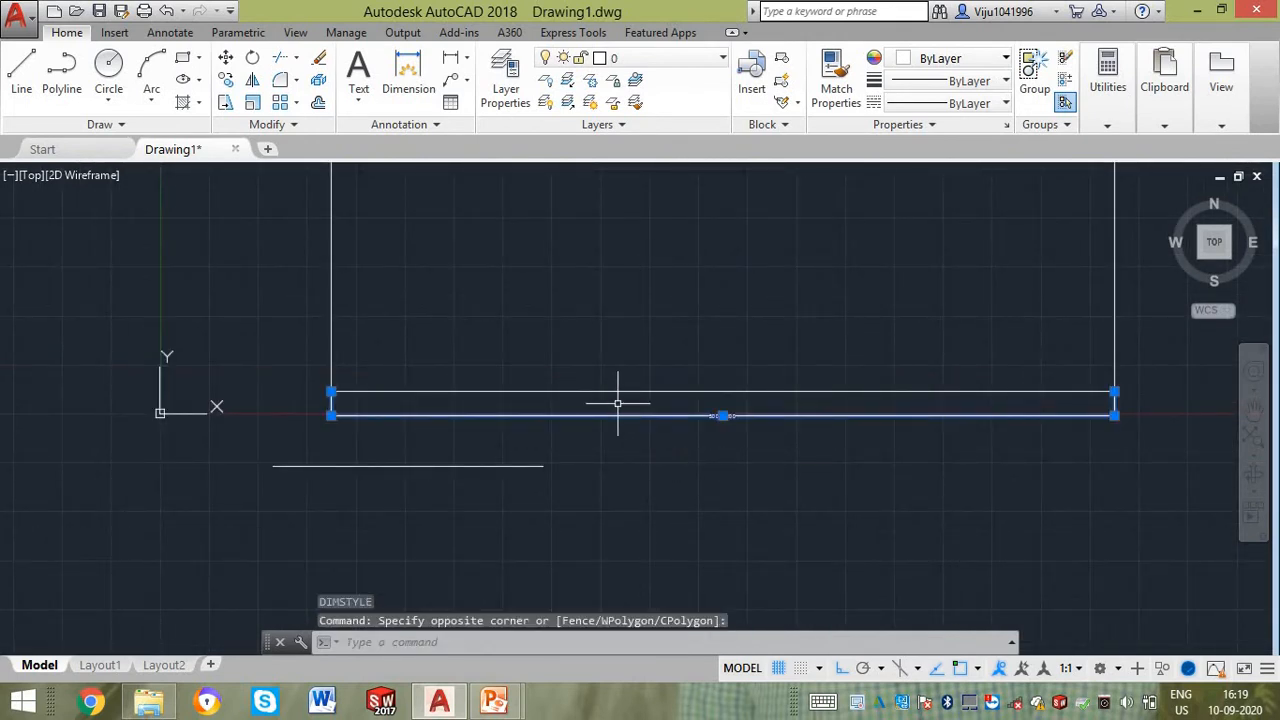
key(Delete)
click(706, 476)
click(481, 320)
key(Delete)
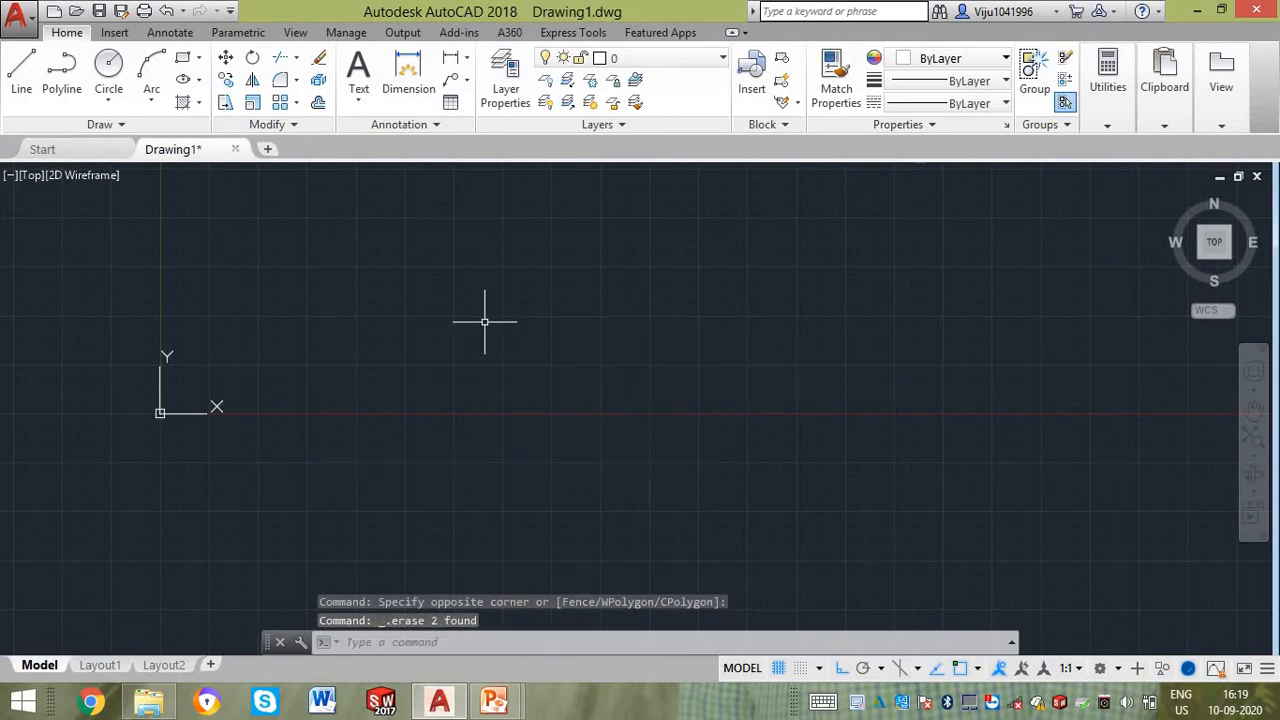
- Draw a new small rectangle above the X axis and right of the origin
scroll(489, 414, down, 2)
text(REC)
key(Return)
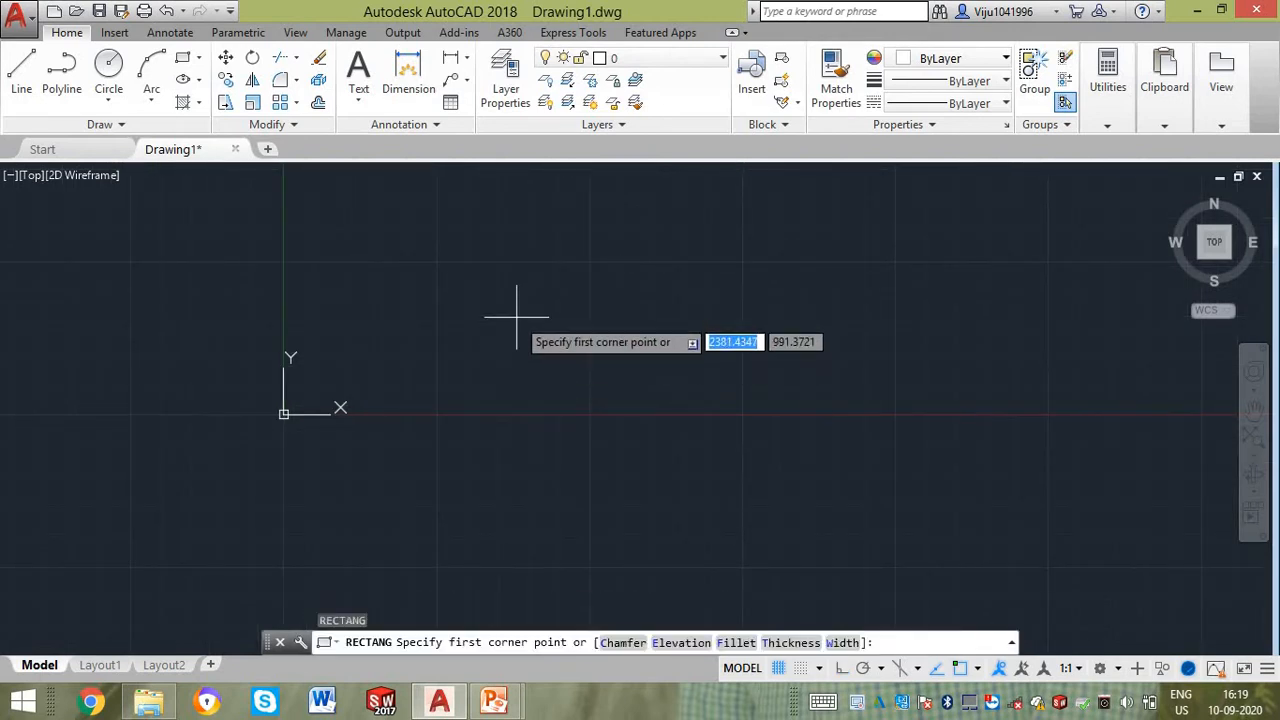
click(517, 321)
click(582, 352)
key(Escape)
scroll(540, 338, up, 5)
scroll(540, 360, down, 5)
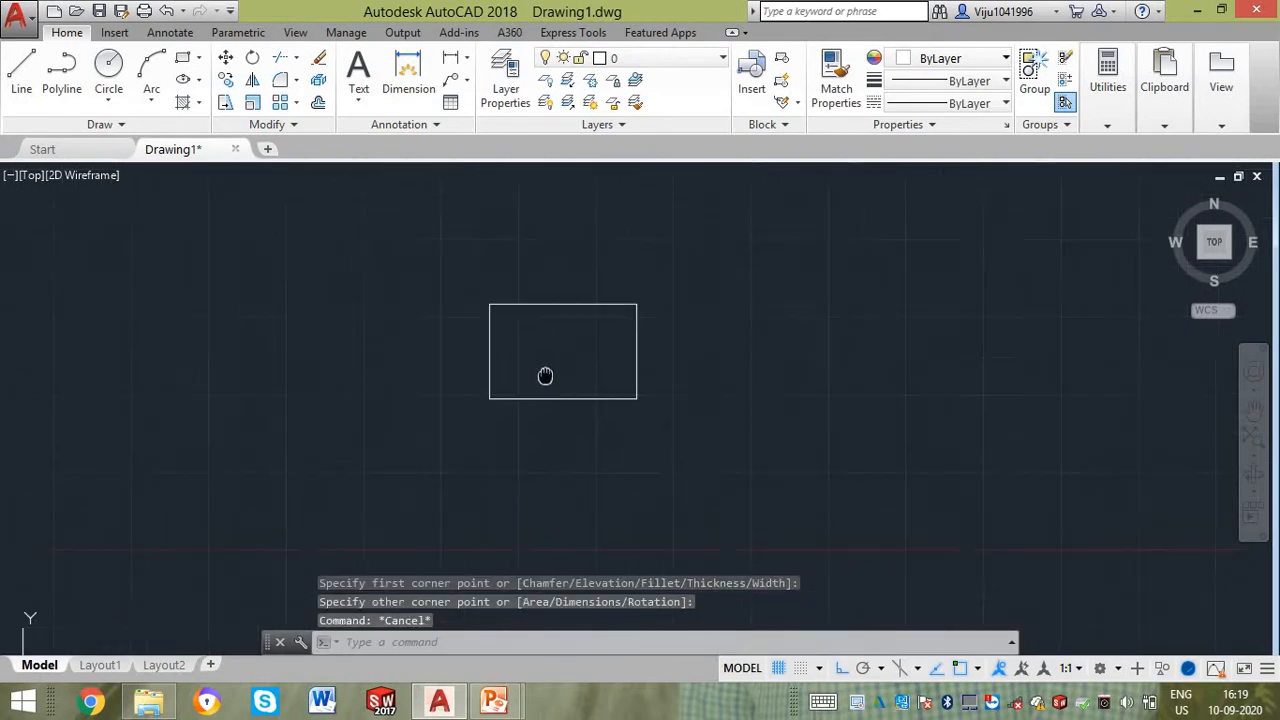
- Scale the rectangle by a factor of 2 about a base point near its centre
scroll(555, 378, up, 1)
key(Return)
click(437, 299)
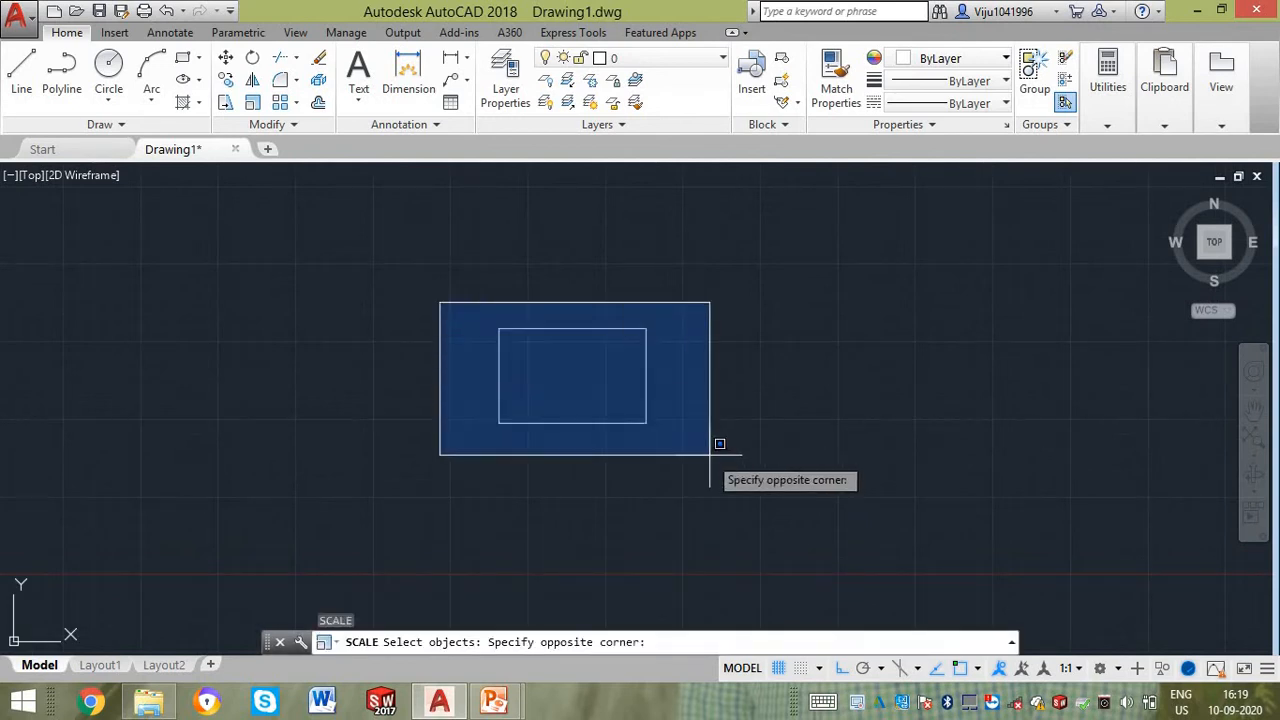
click(715, 448)
key(Return)
click(575, 381)
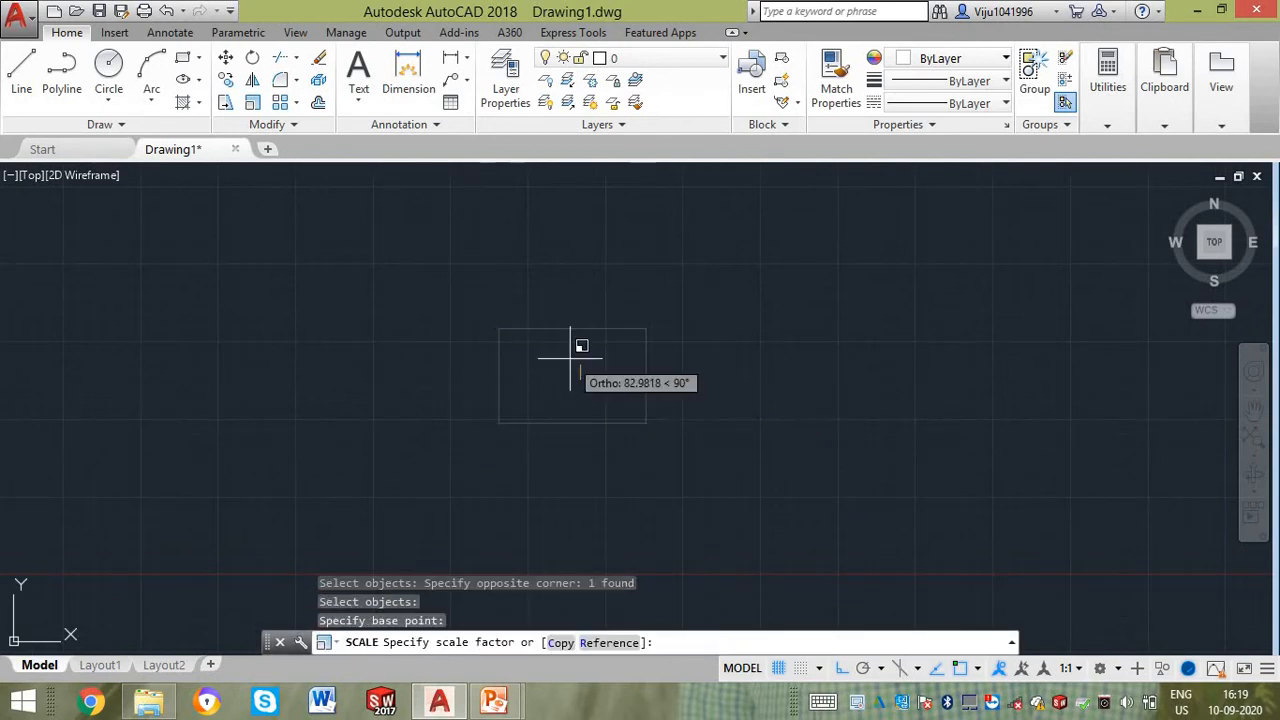
text(2)
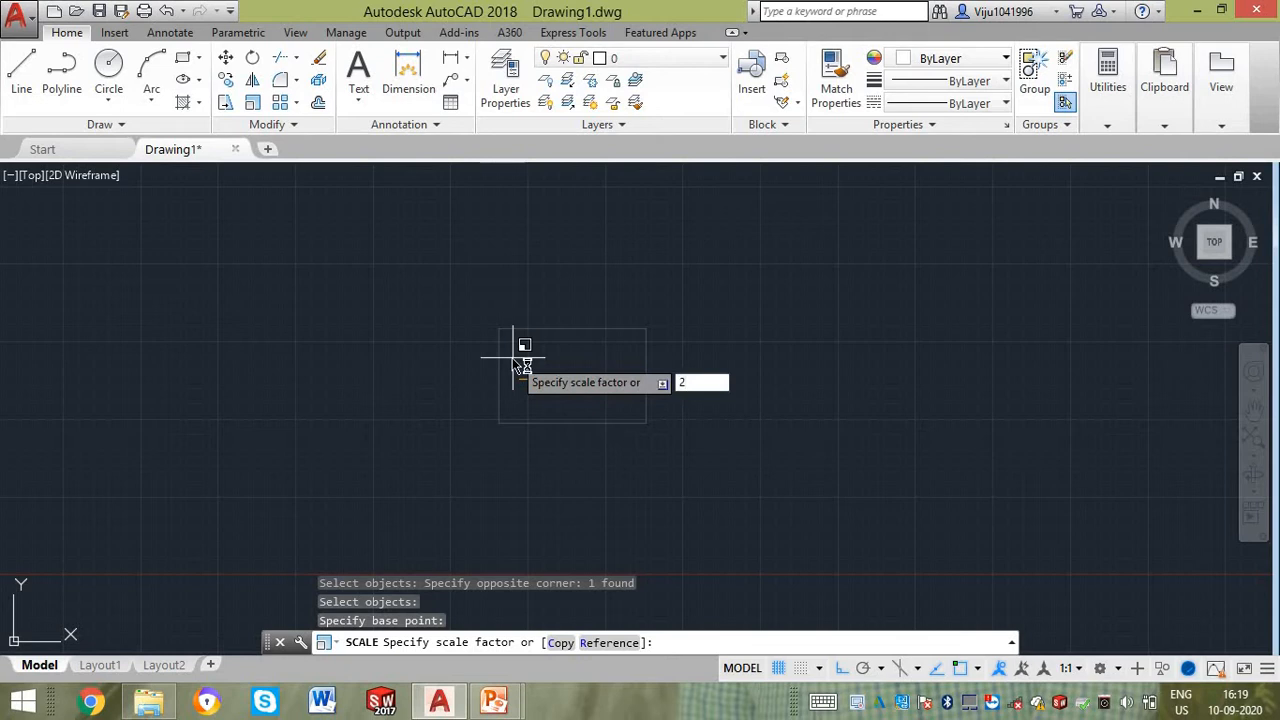
key(Return)
scroll(512, 357, down, 4)
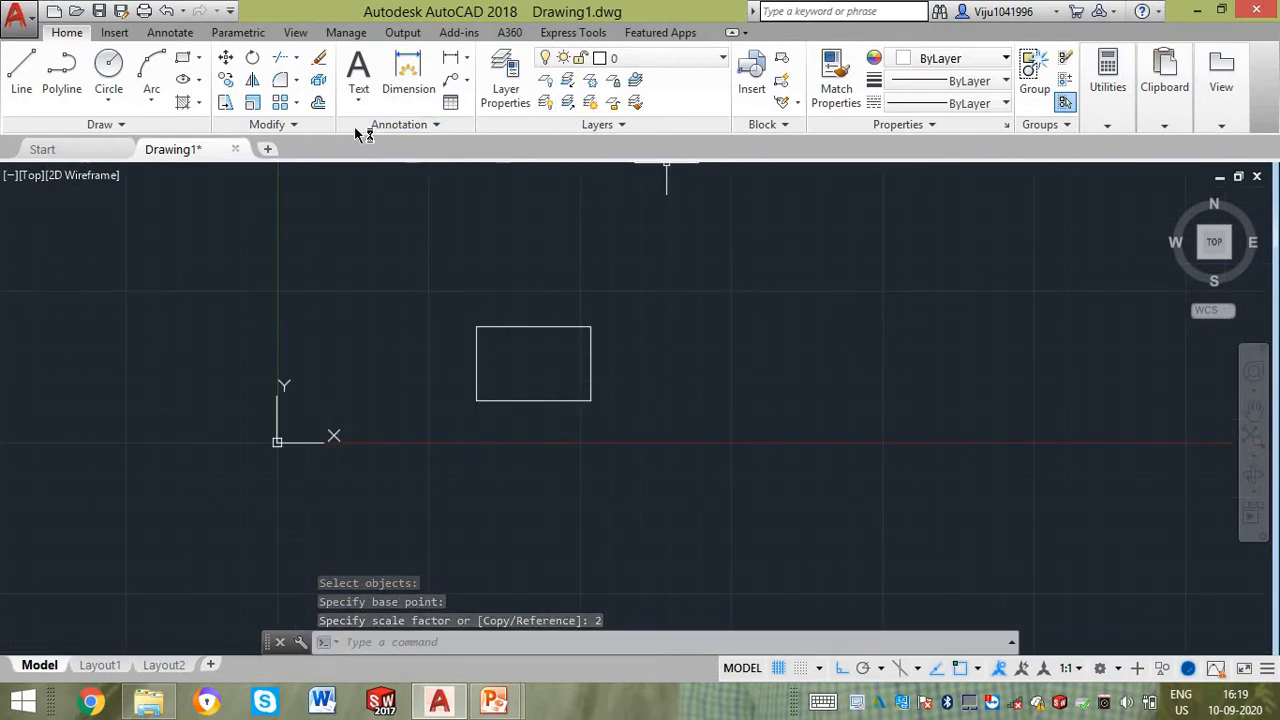
- Create a rectangular array from the scaled rectangle
click(296, 104)
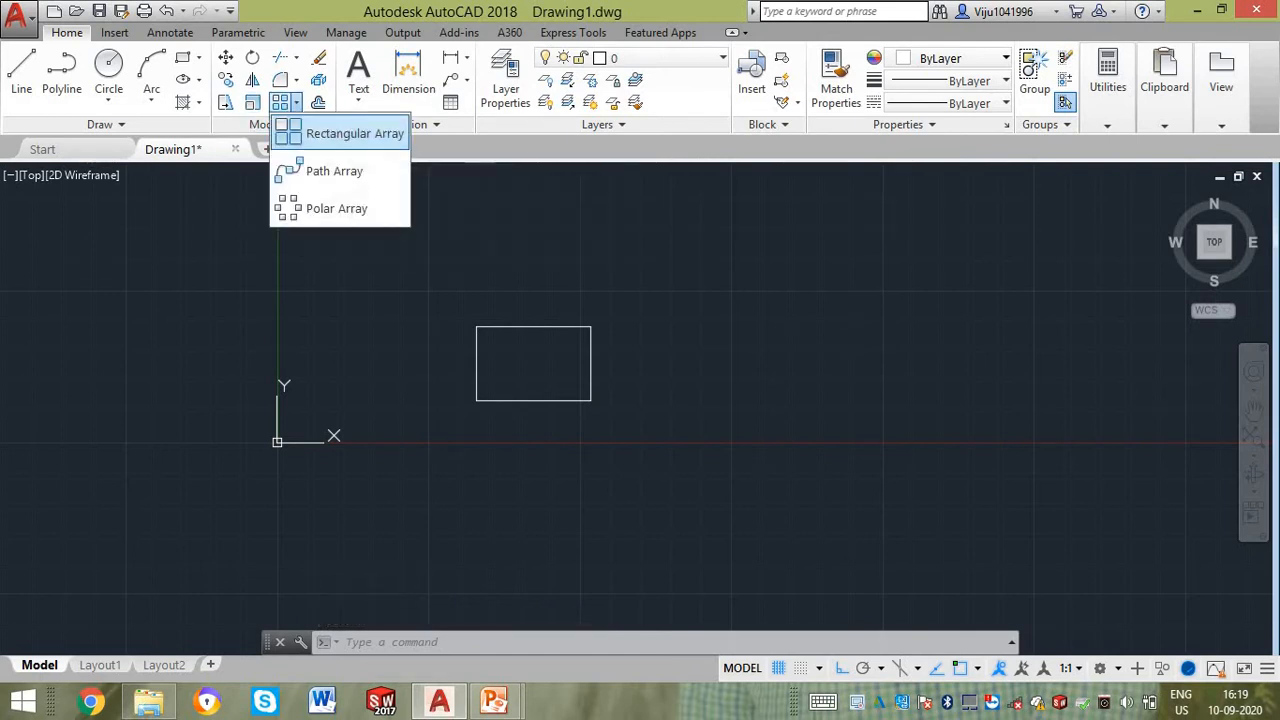
click(350, 133)
click(446, 297)
click(631, 420)
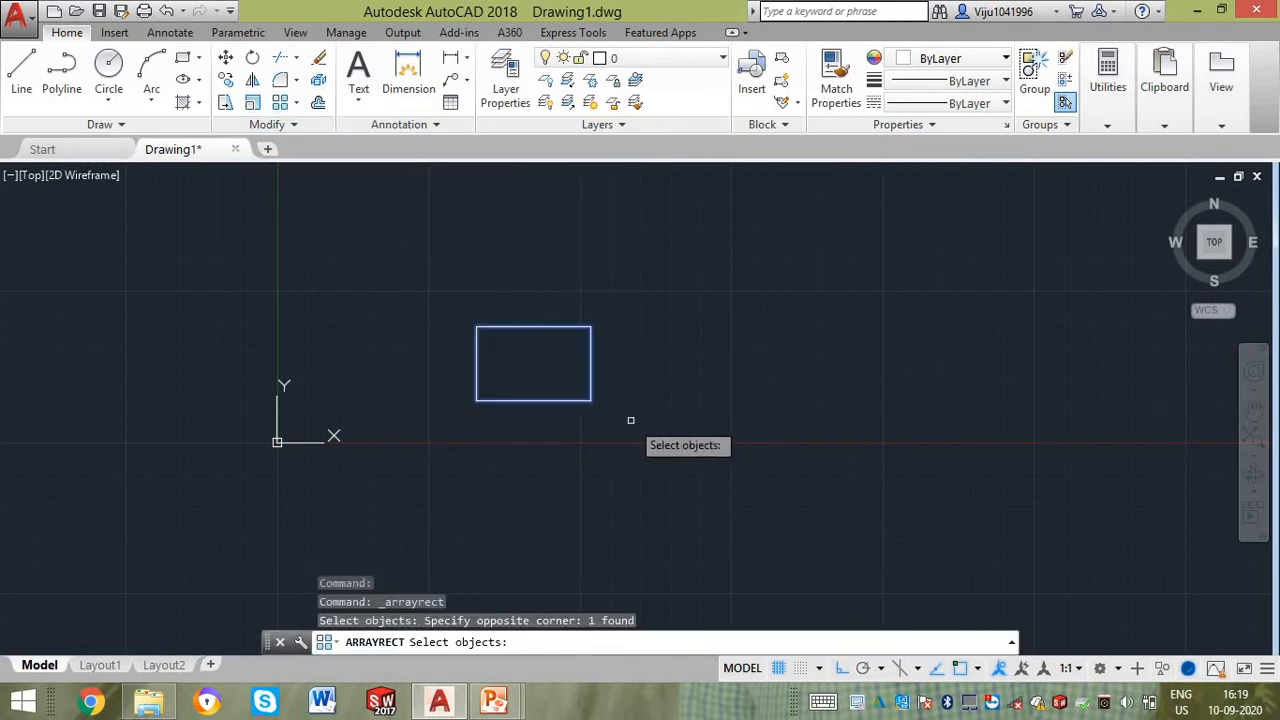
key(Return)
scroll(630, 415, down, 3)
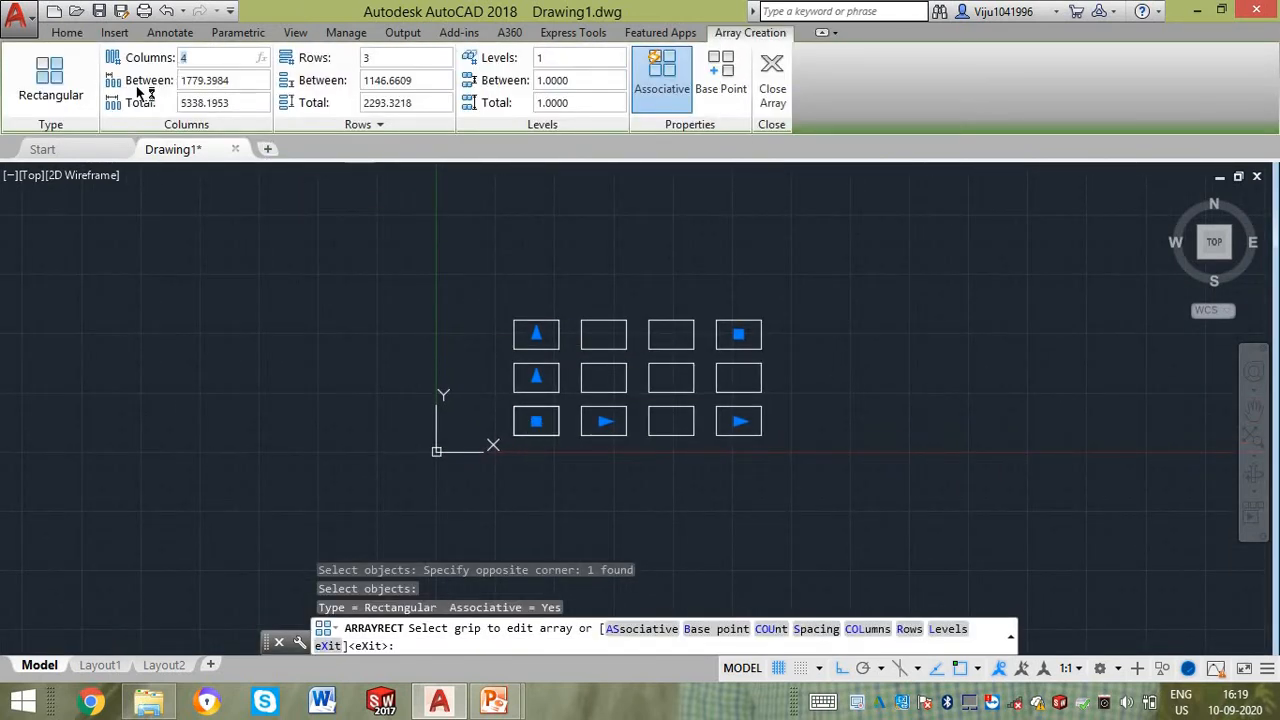
- Set the array to 5 columns, trying a column spacing of 1000 before setting it to 2000
key(Return)
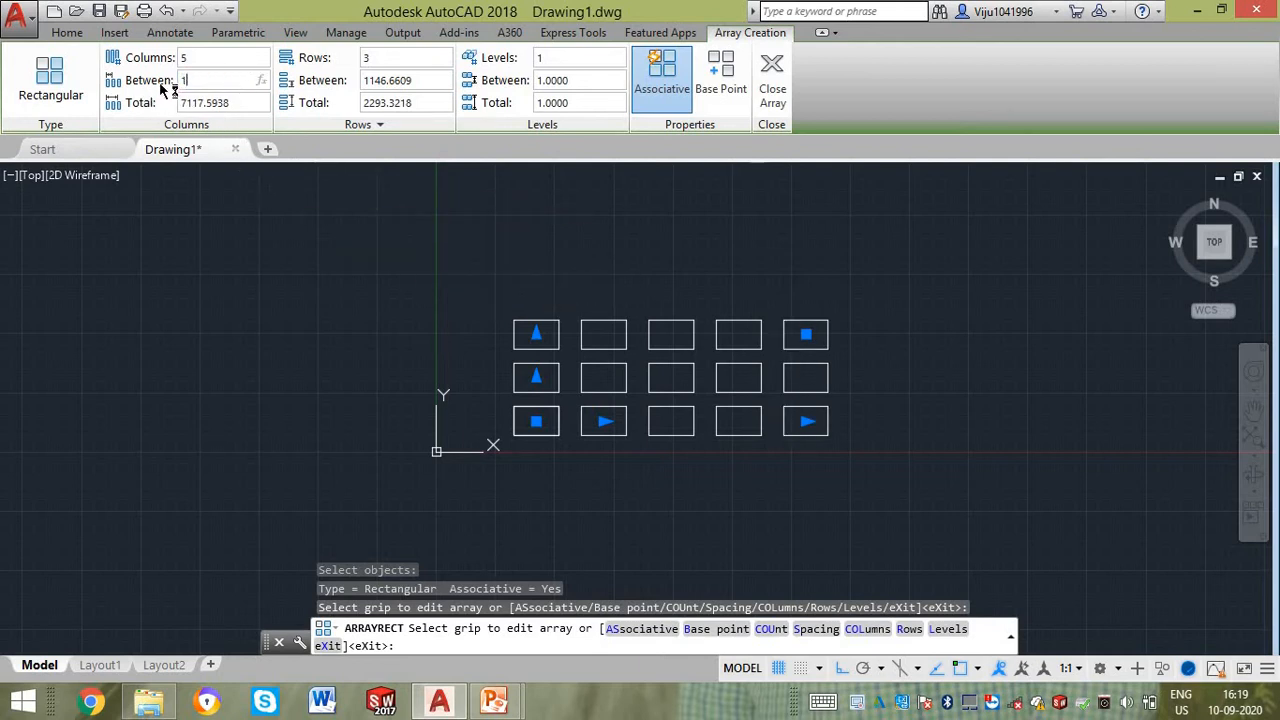
text(1000)
key(Return)
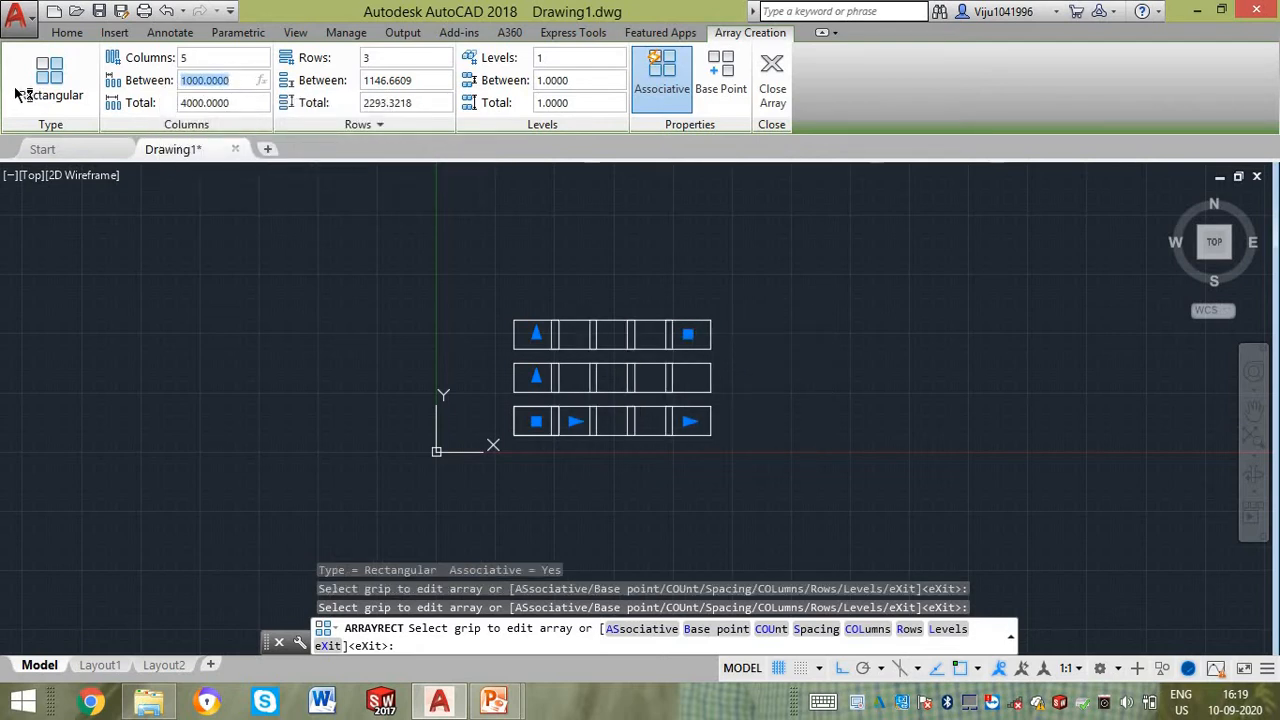
text(2000)
key(Return)
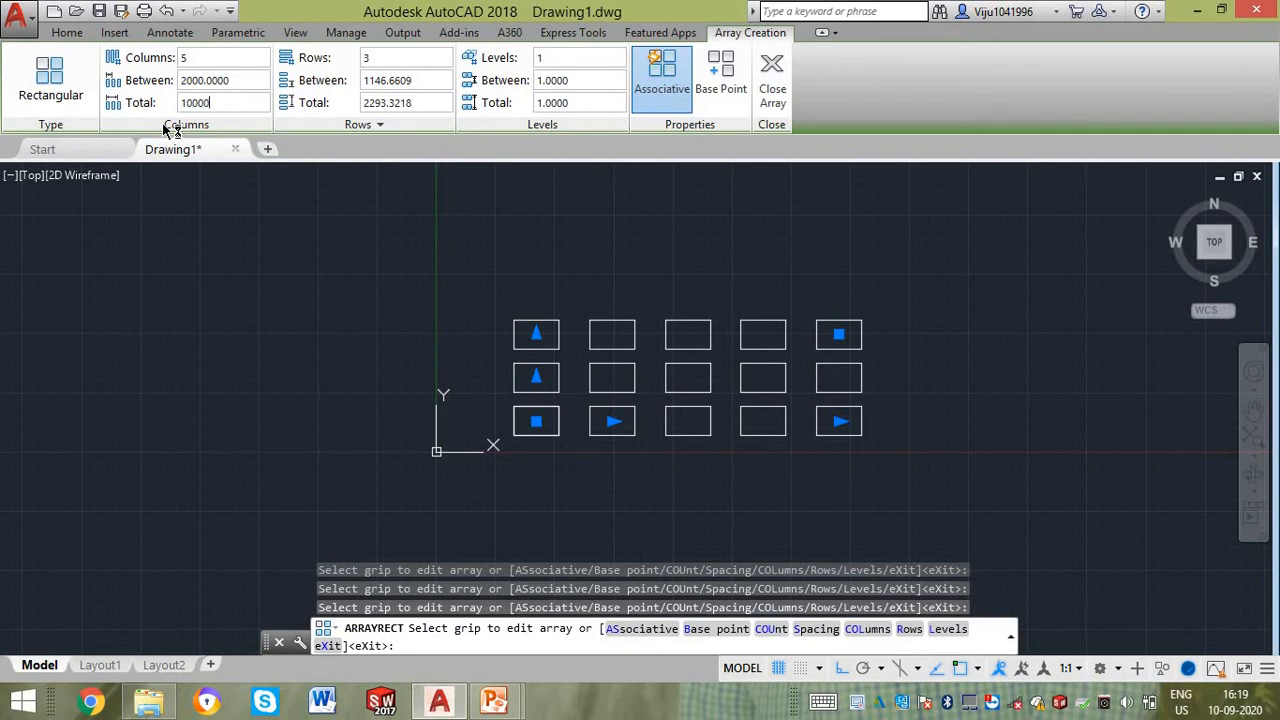
- Set the total column distance to 10000, raise the column count to 6, and set the total back to 10000
text(10000)
key(Return)
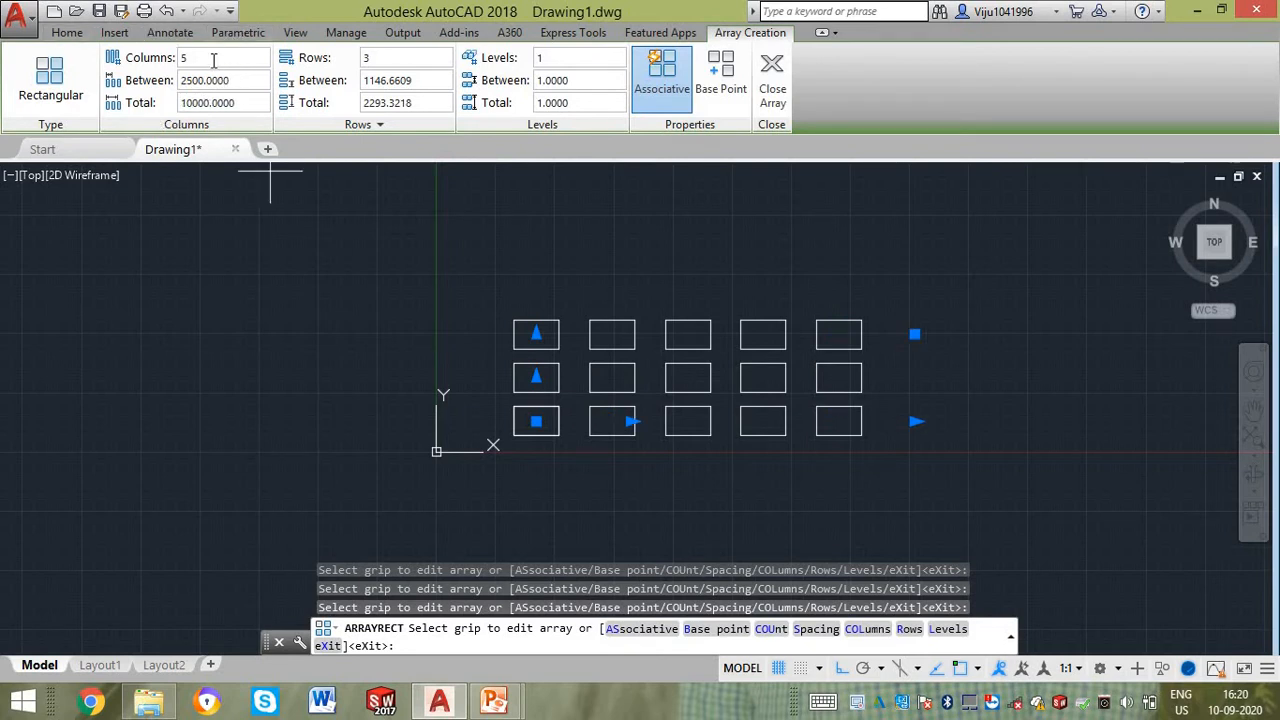
key(Return)
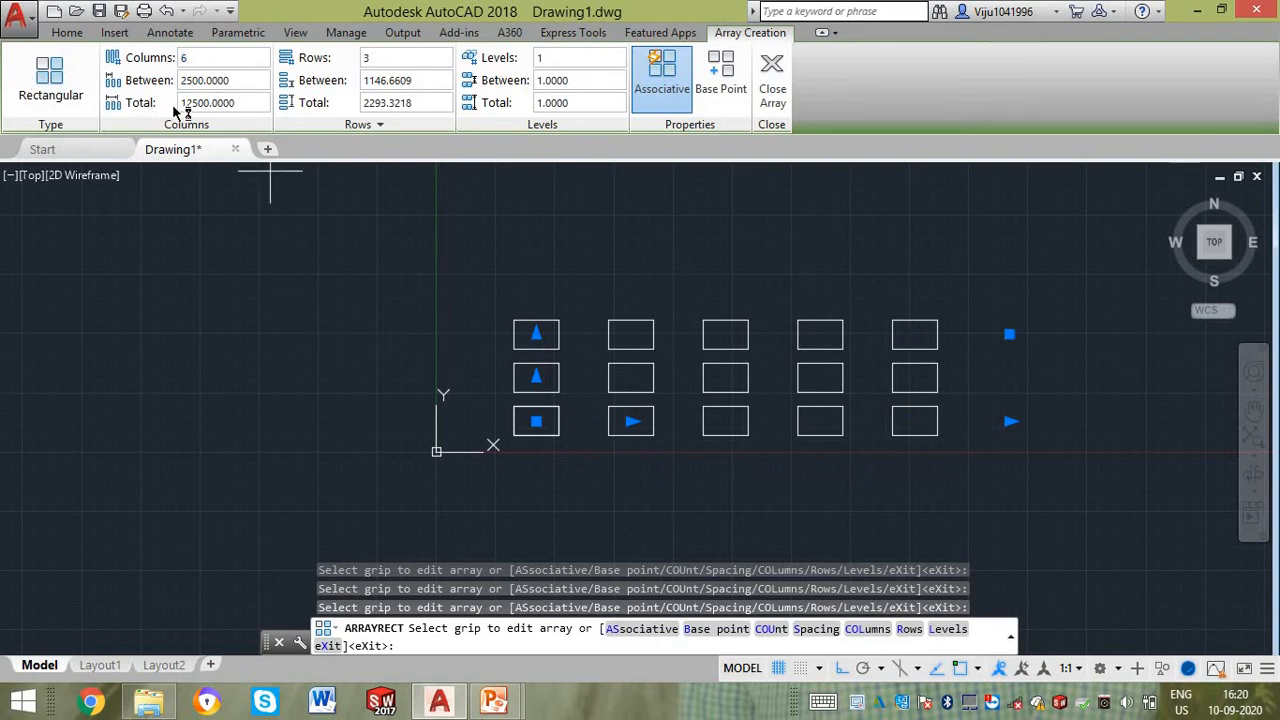
drag(248, 104, 192, 104)
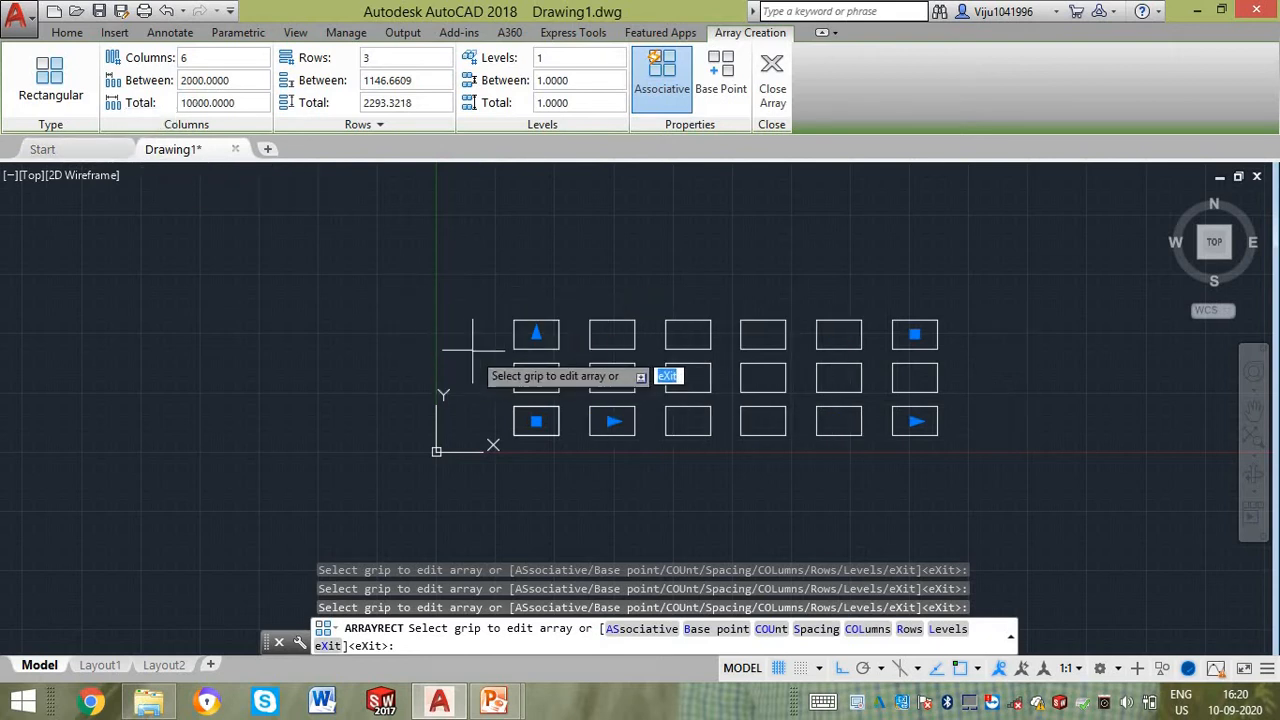
- Extend the array upward to 6 rows and widen the column spacing to about 2550 using the array grips
click(536, 333)
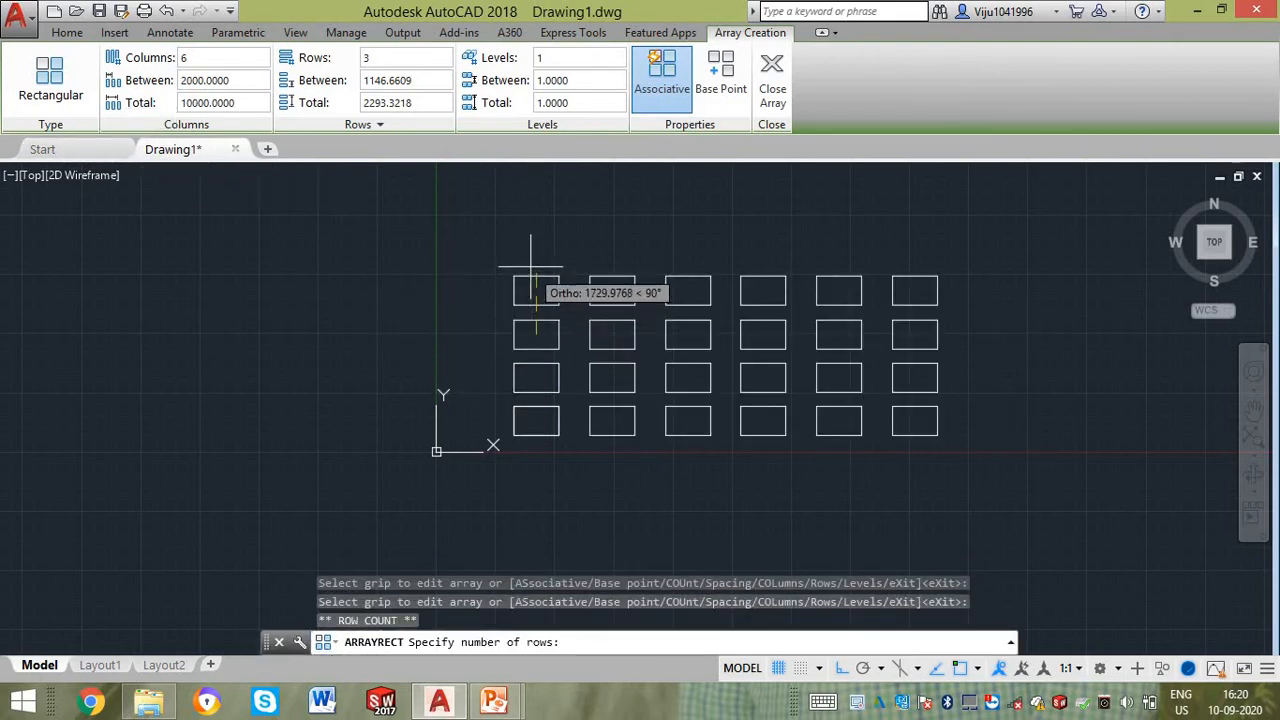
click(541, 207)
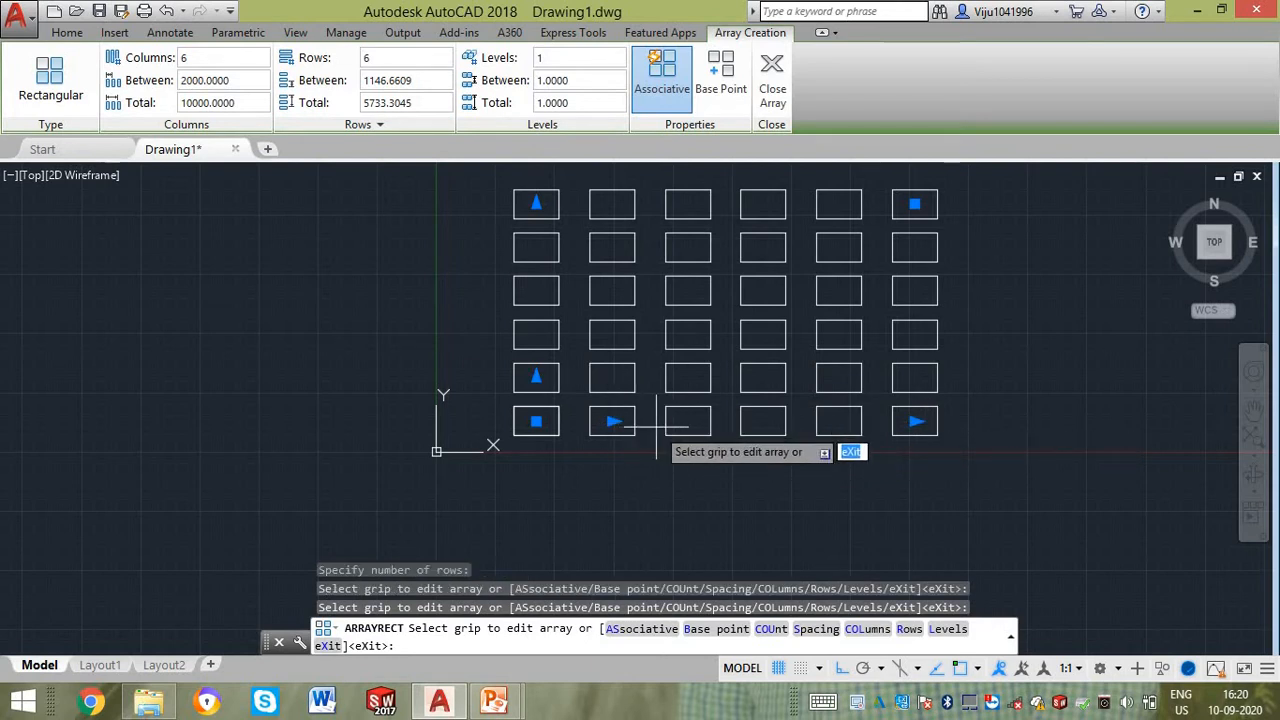
click(612, 421)
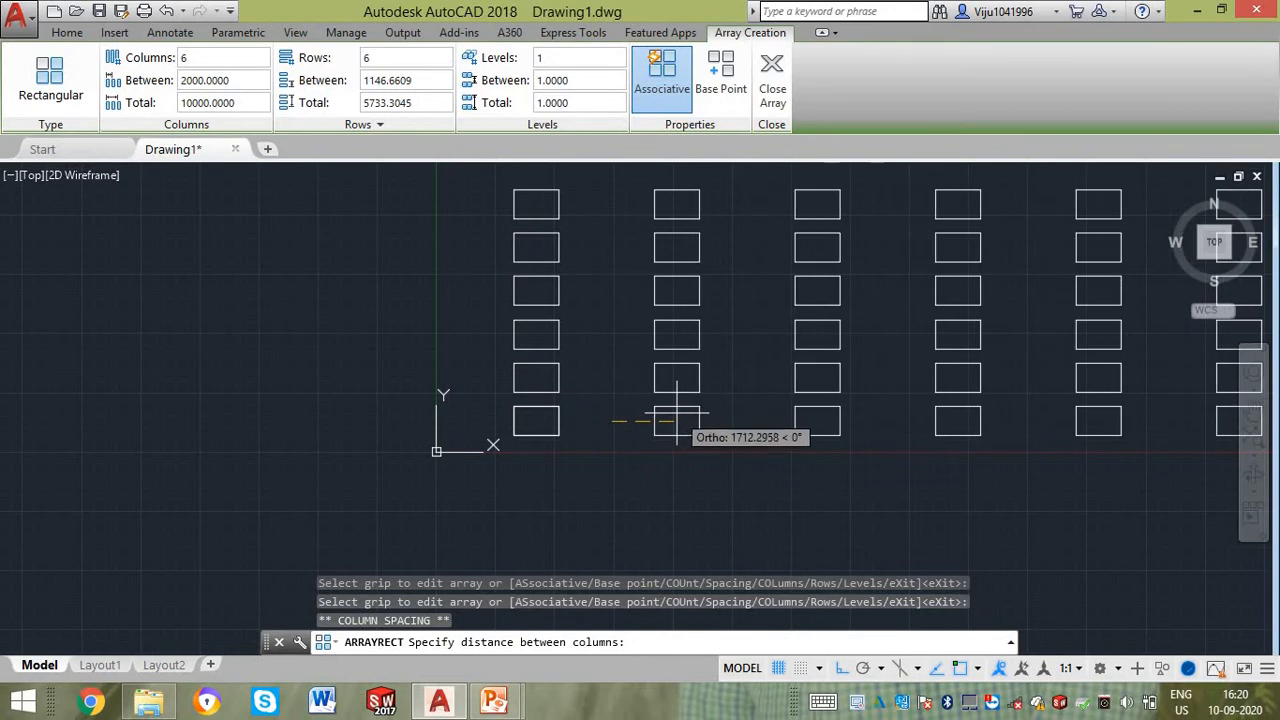
click(632, 421)
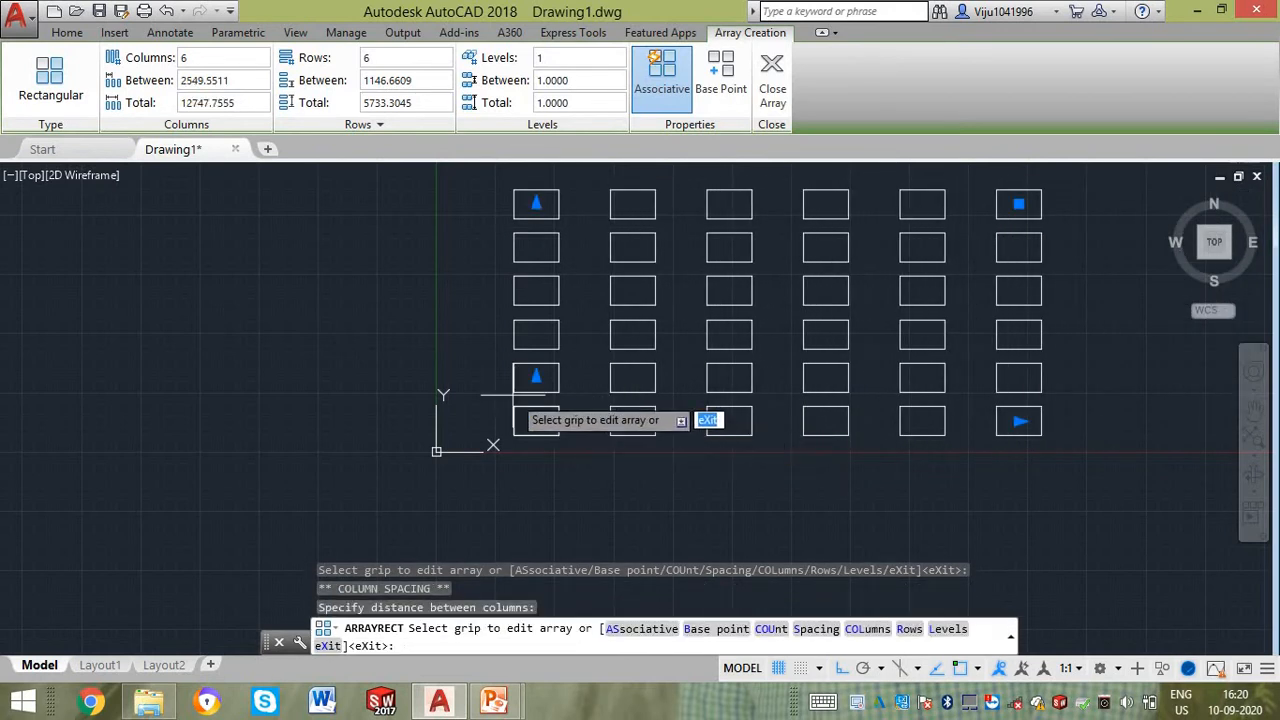
- Try to adjust the row spacing with its grip, extend the array to 7 columns, and end the array command
click(536, 377)
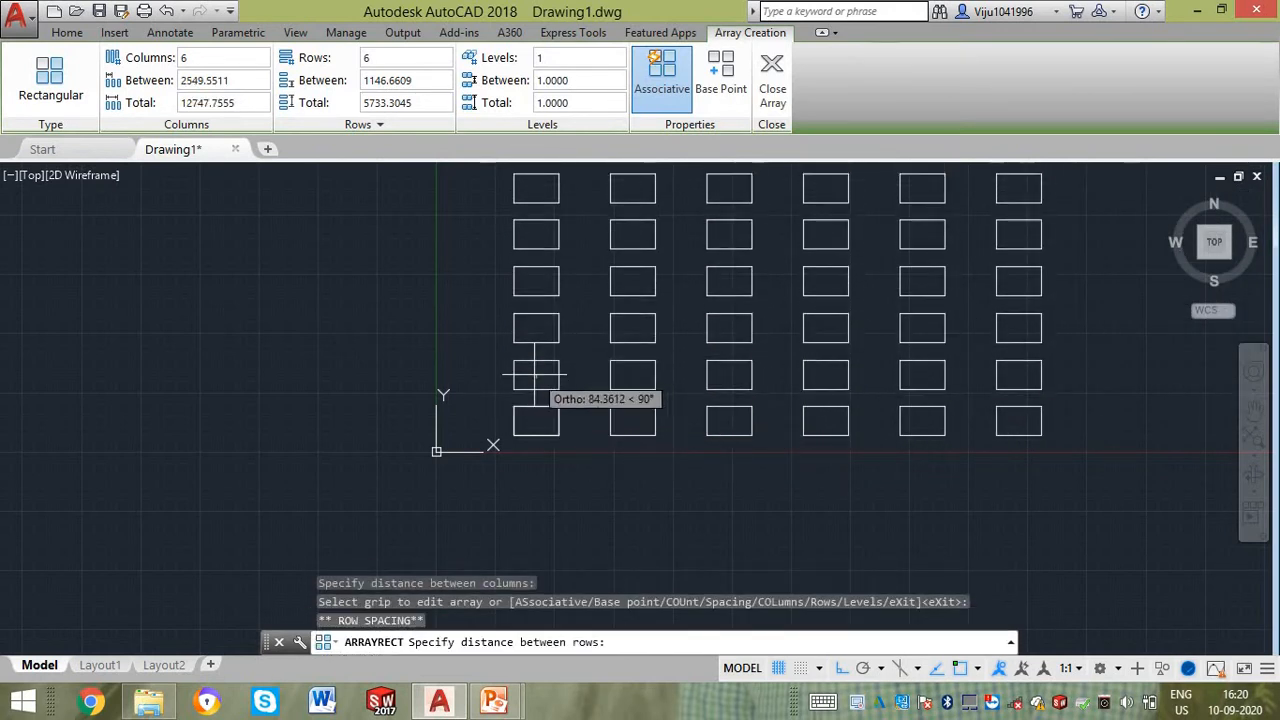
click(604, 388)
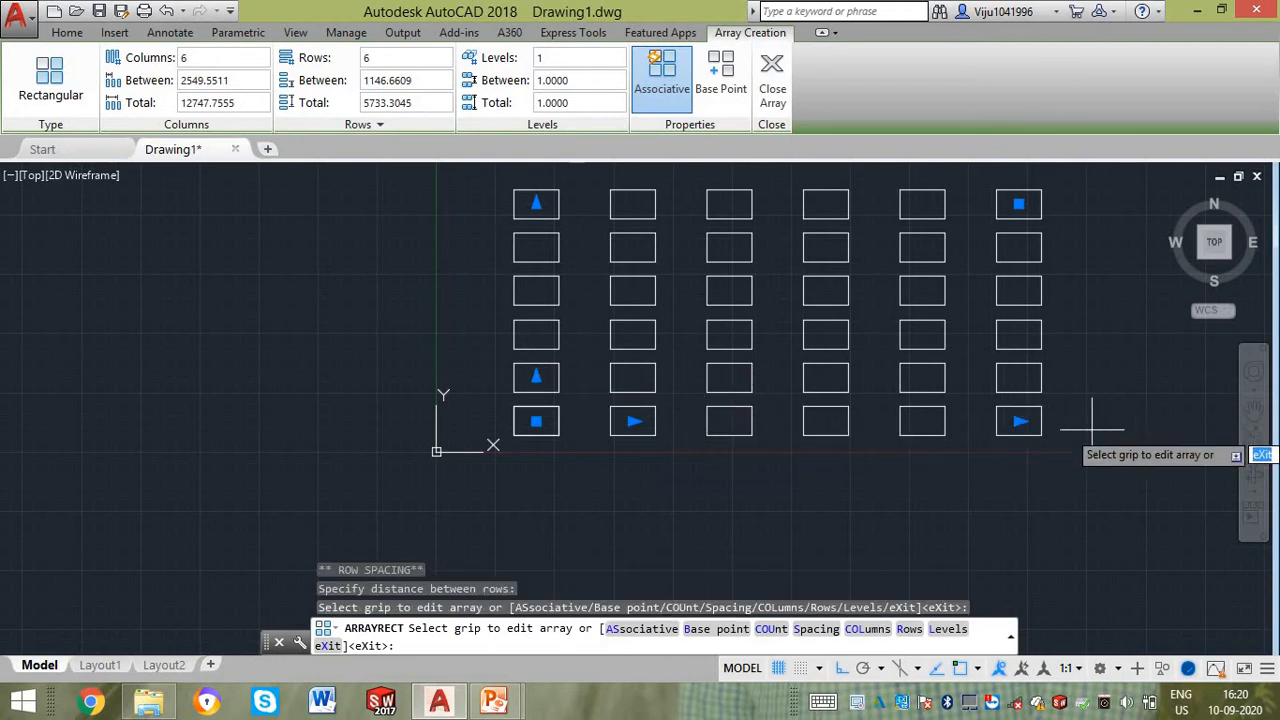
click(1018, 421)
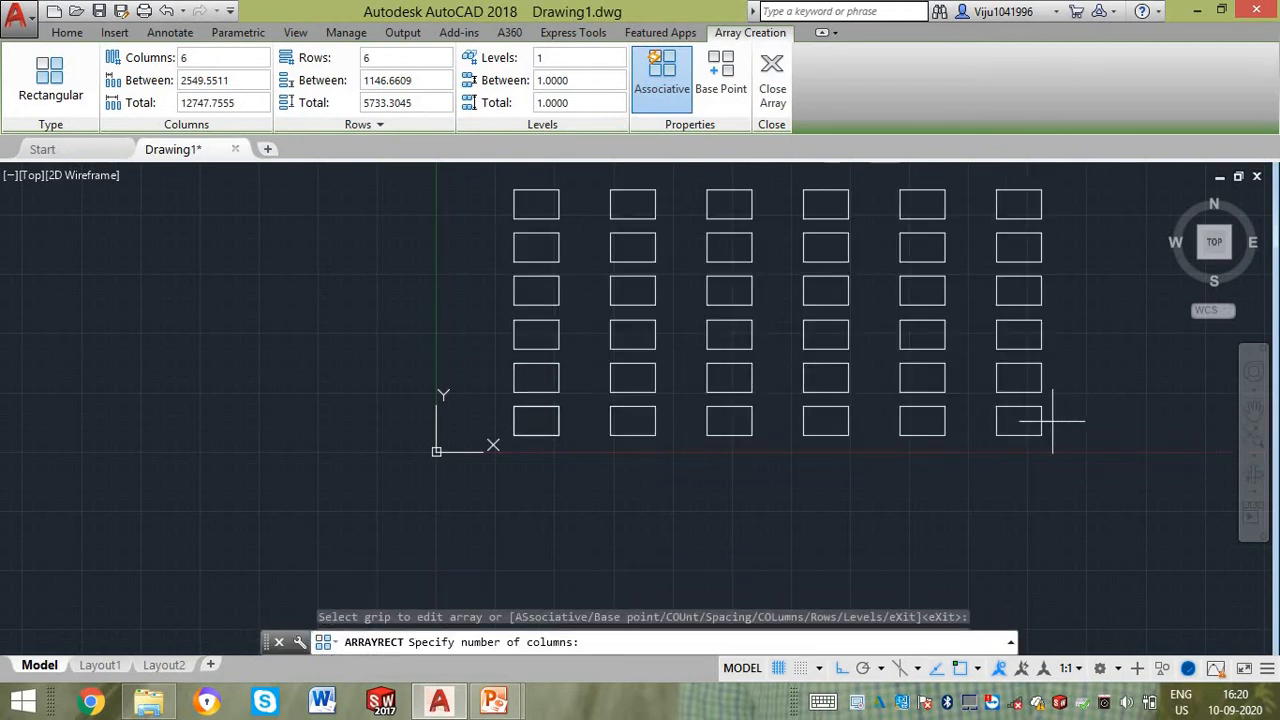
click(1148, 409)
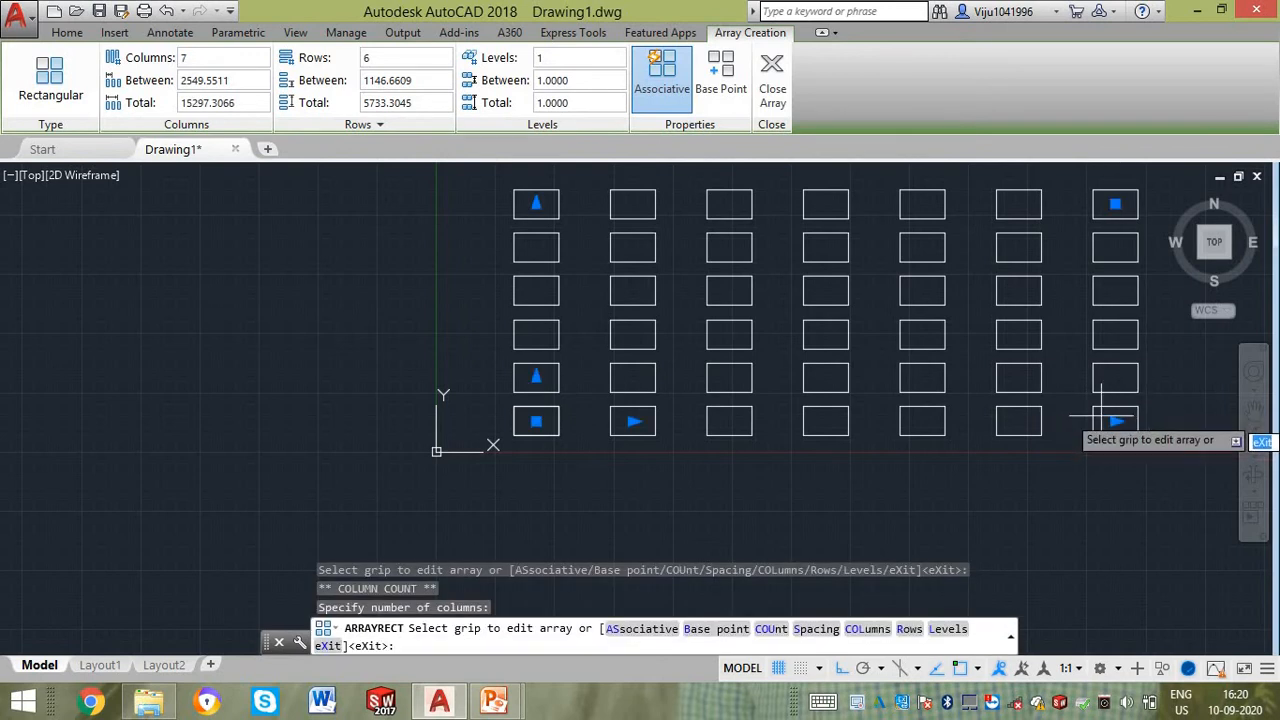
scroll(745, 350, down, 2)
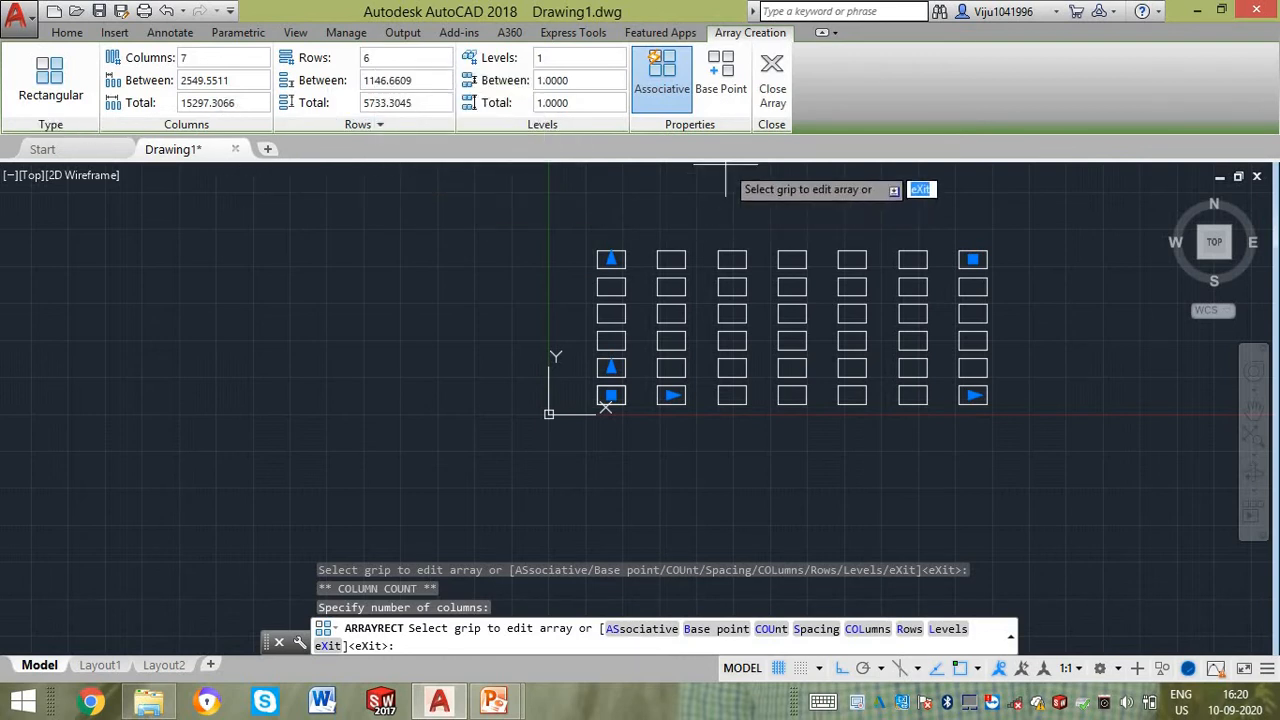
key(Escape)
key(Escape)
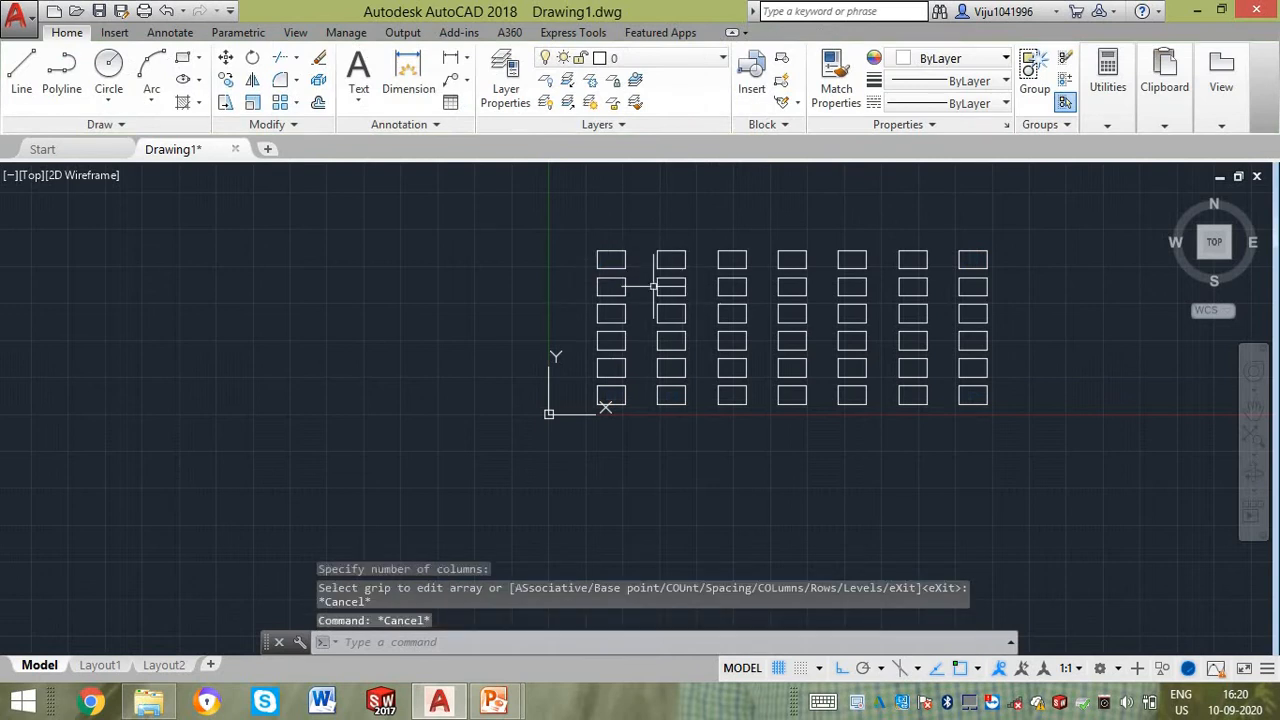
- Explode the rectangular array and select one first-column rectangle to check that it is a separate object
click(653, 287)
click(575, 242)
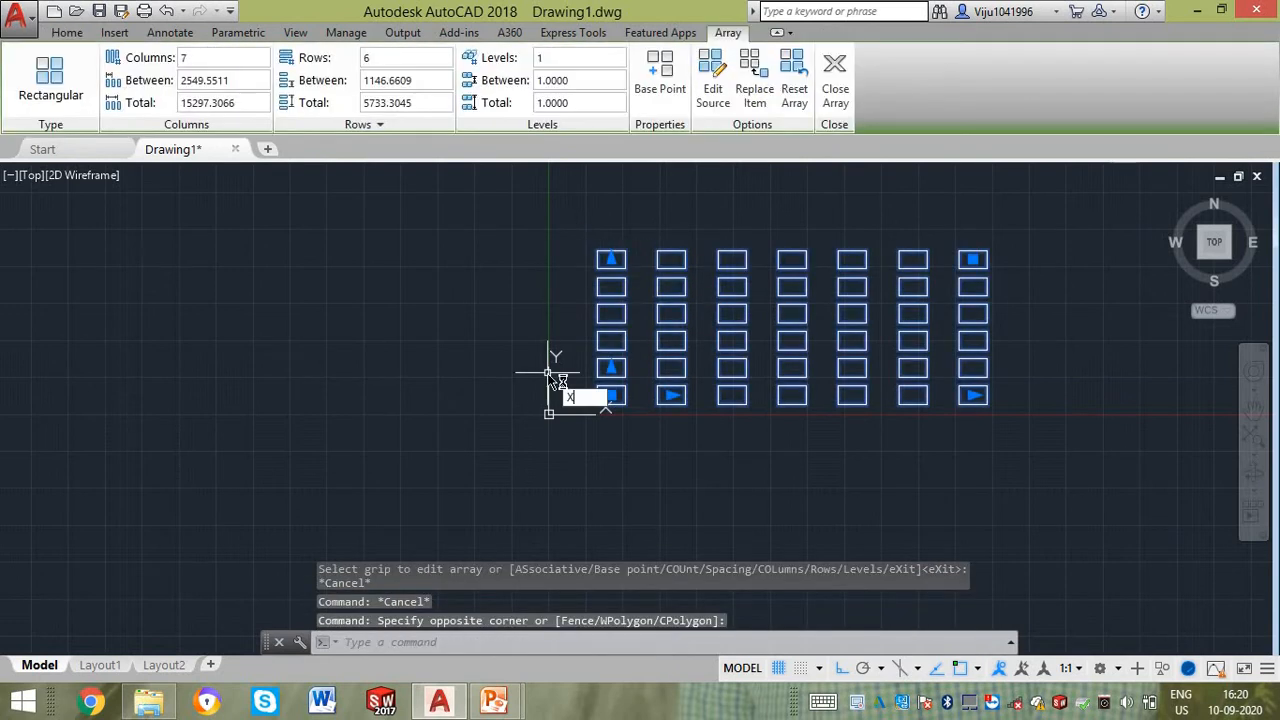
text(x)
key(Return)
click(635, 328)
click(598, 305)
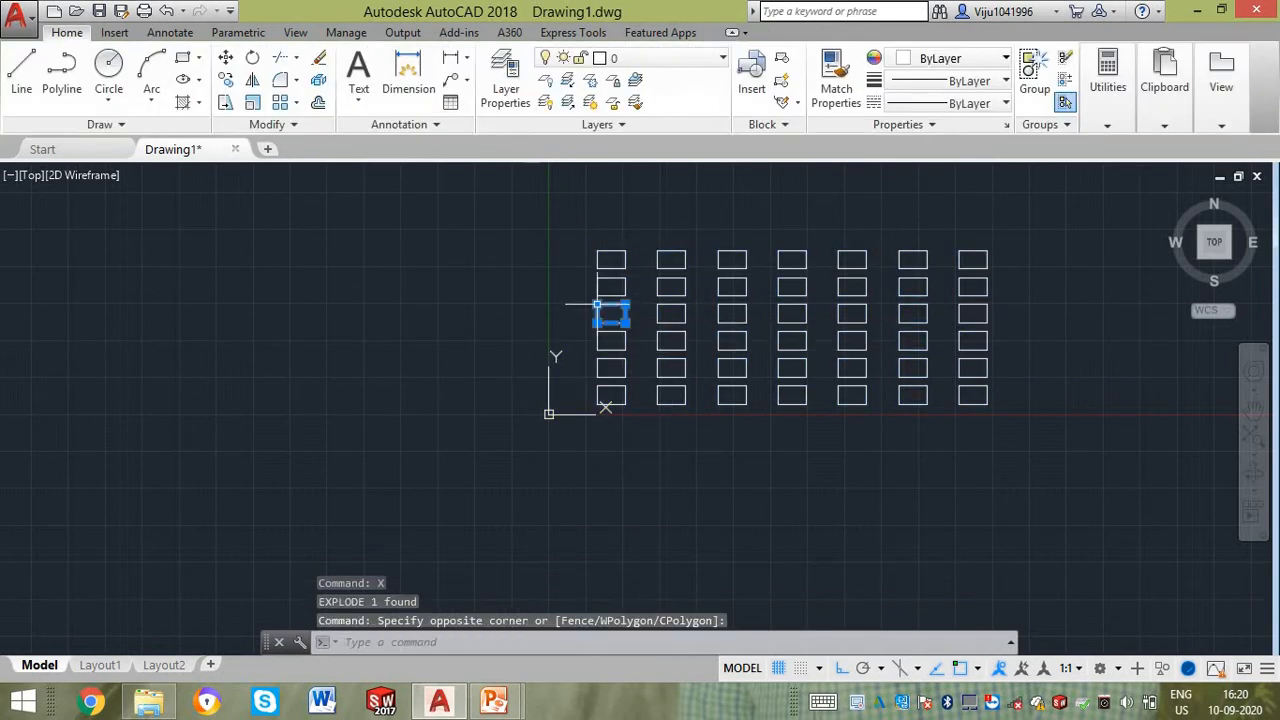
key(Escape)
key(Escape)
- Delete all the exploded array rectangles
click(517, 197)
click(1001, 423)
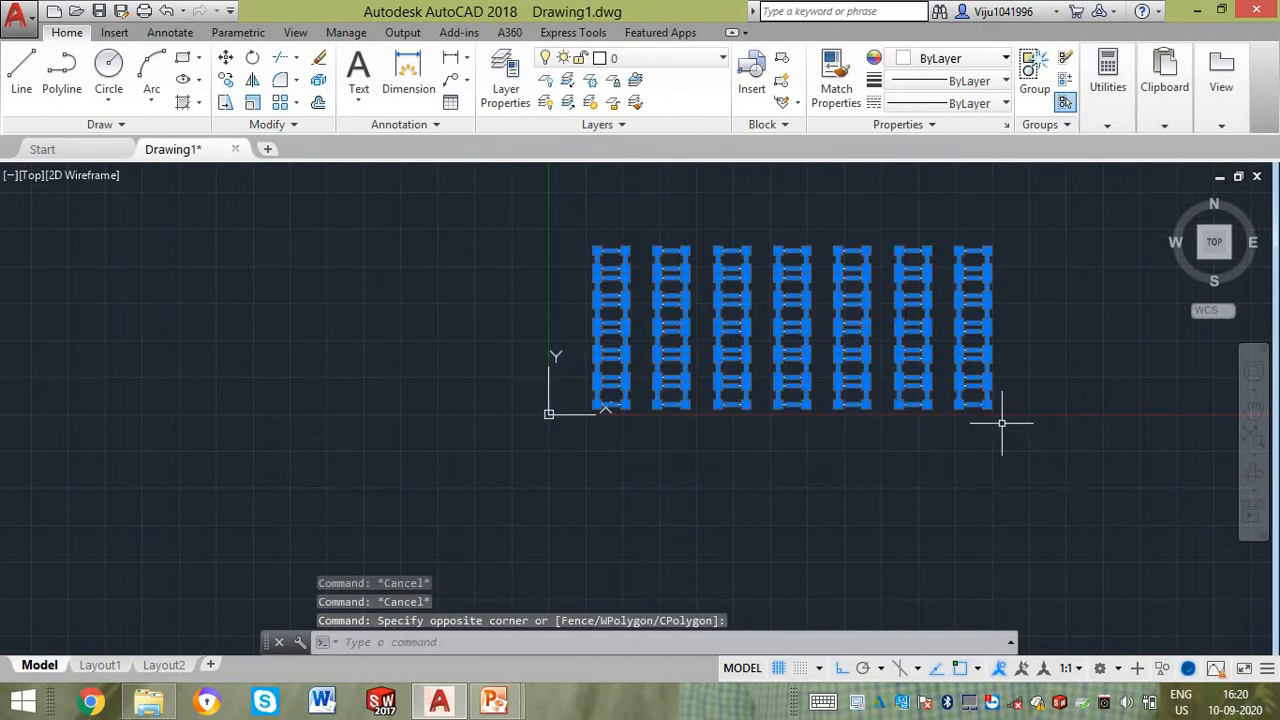
key(Delete)
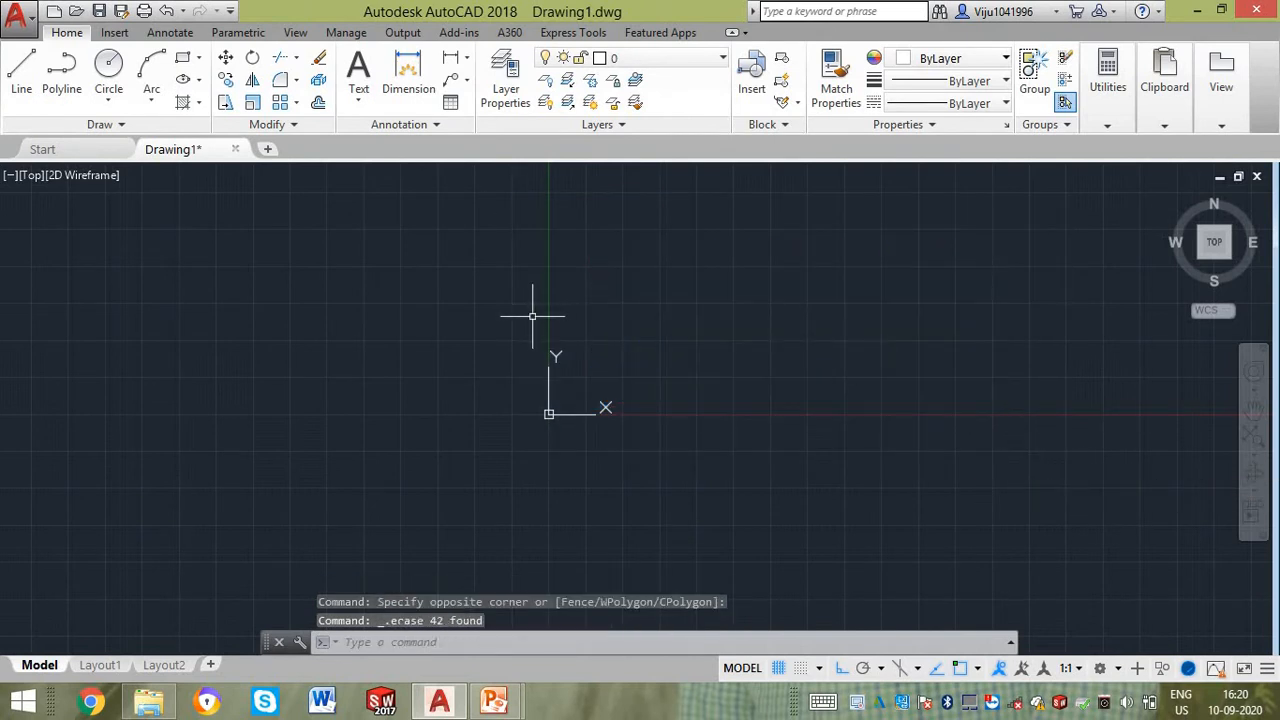
key(Escape)
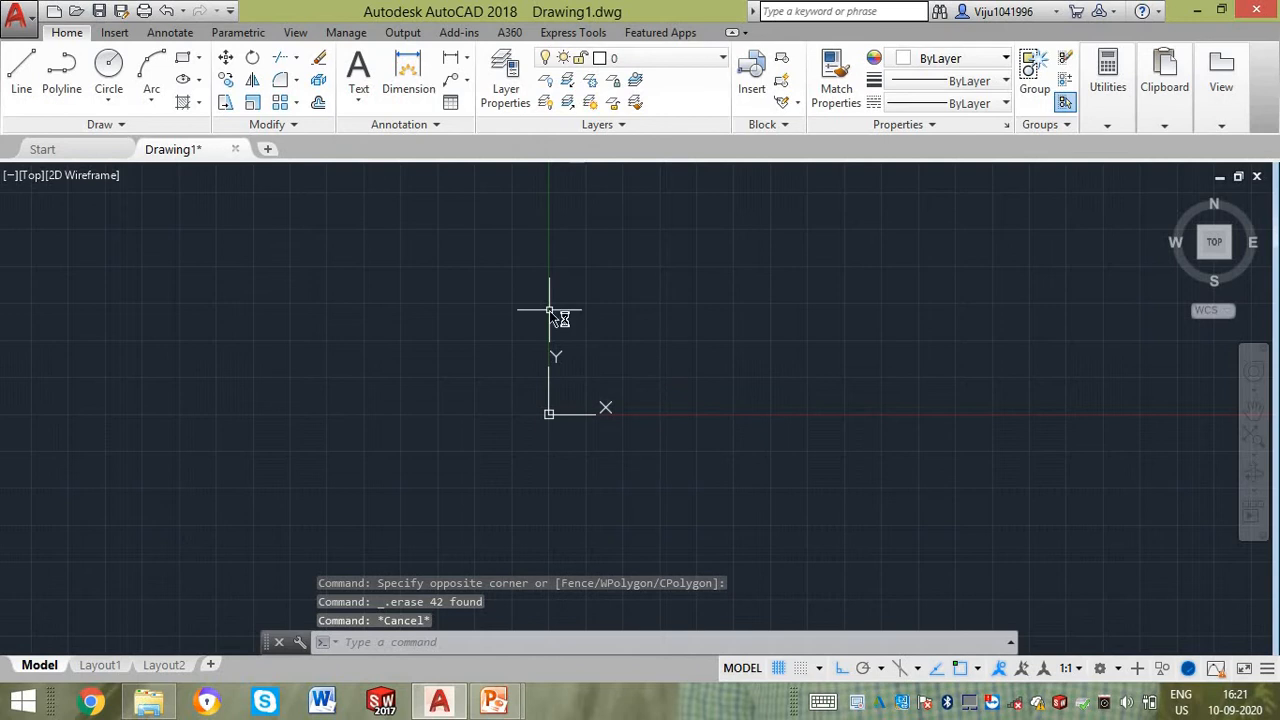
- Draw a large circle with a radius of about 3677 above the X axis, just right of the Y axis
text(c)
key(Return)
click(660, 295)
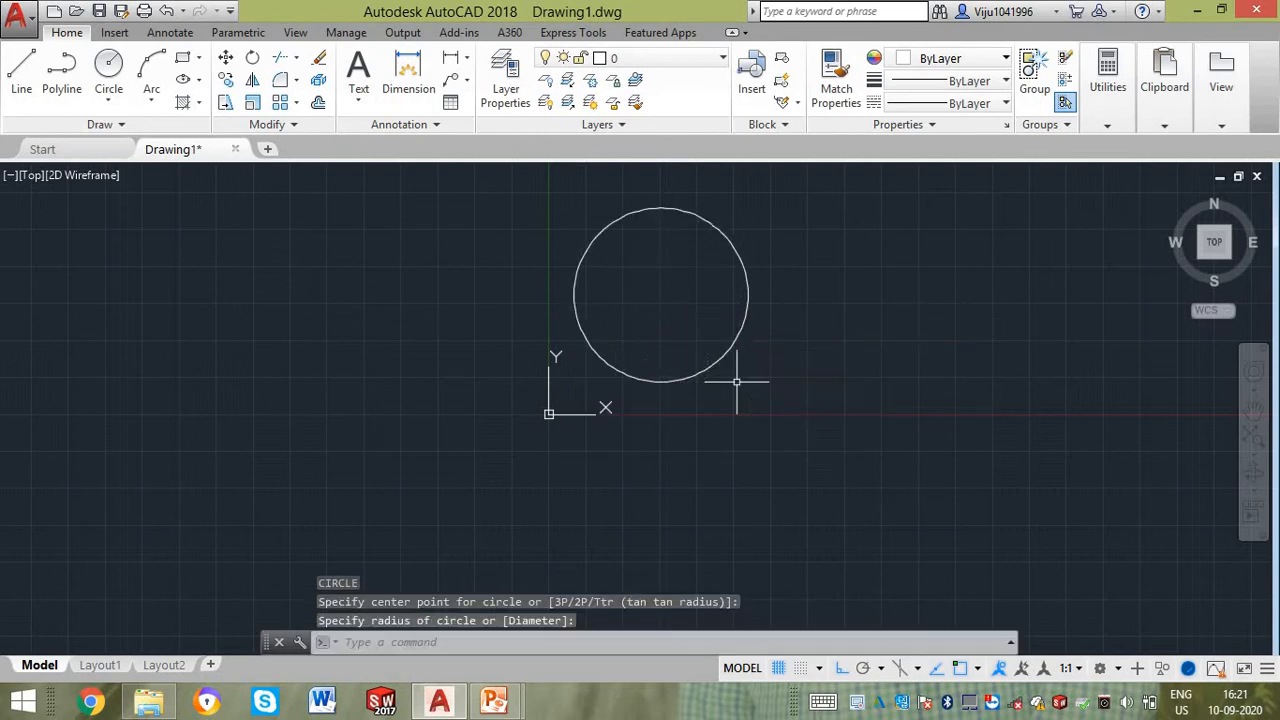
- Draw a small circle inside the large circle, just below its topmost point
key(Return)
scroll(657, 246, up, 4)
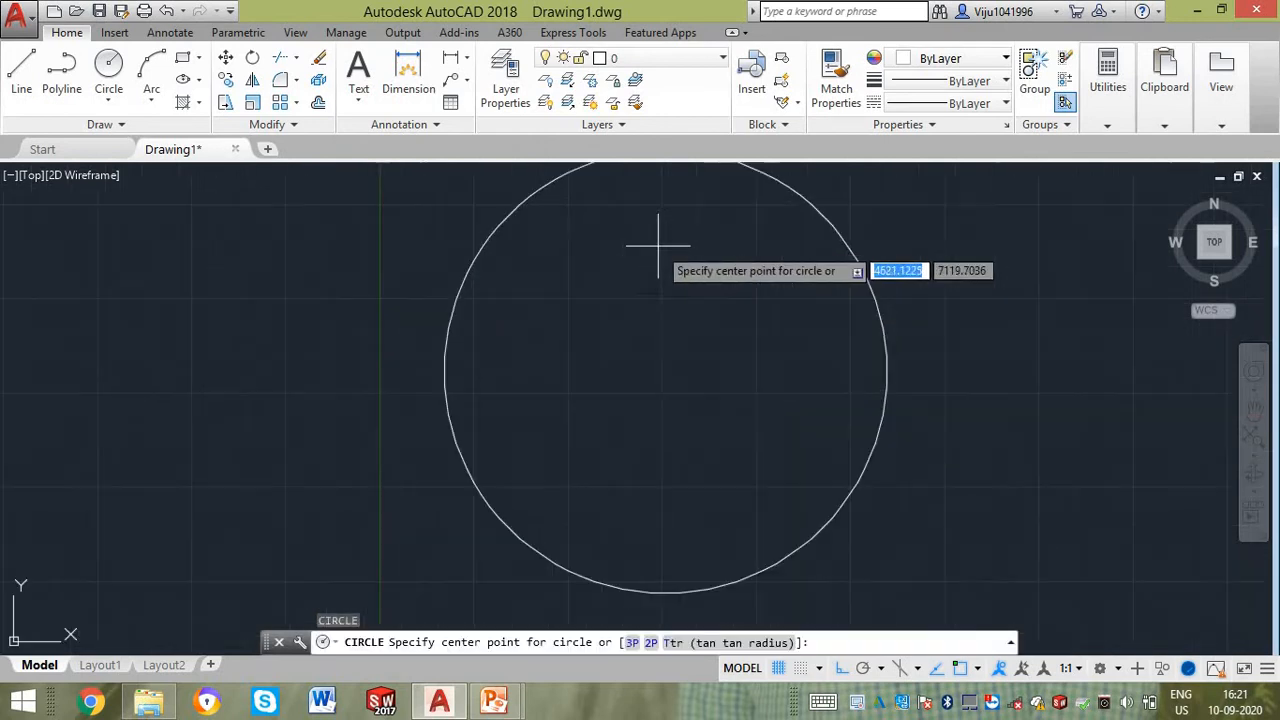
middle_drag(660, 237, 673, 332)
scroll(677, 303, down, 2)
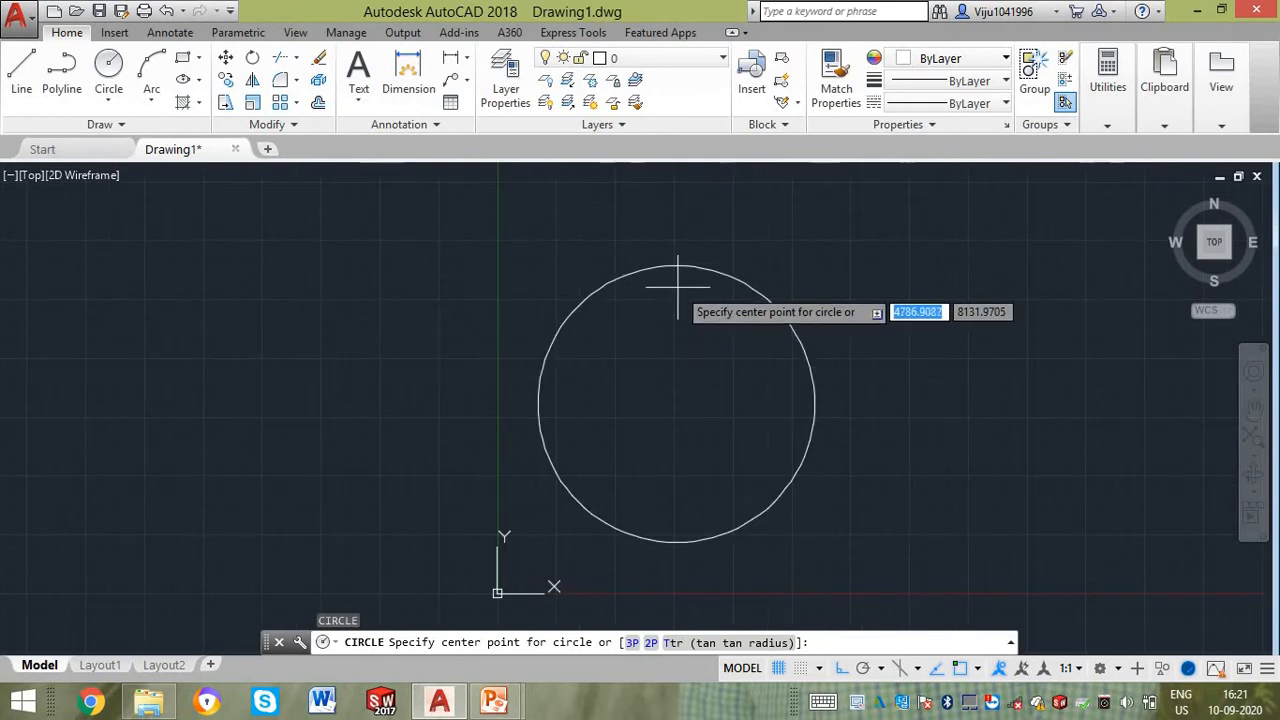
click(677, 270)
click(681, 302)
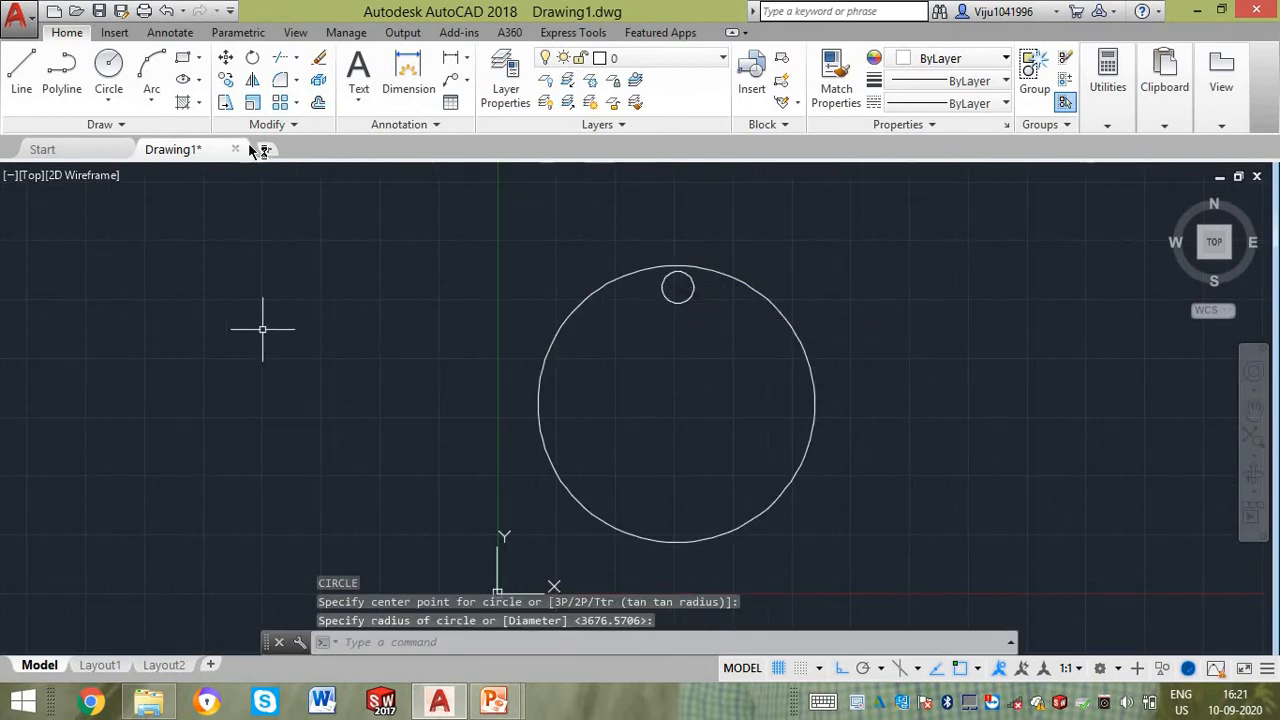
- Create a polar array of the small circle around the large circle's centre point
click(296, 106)
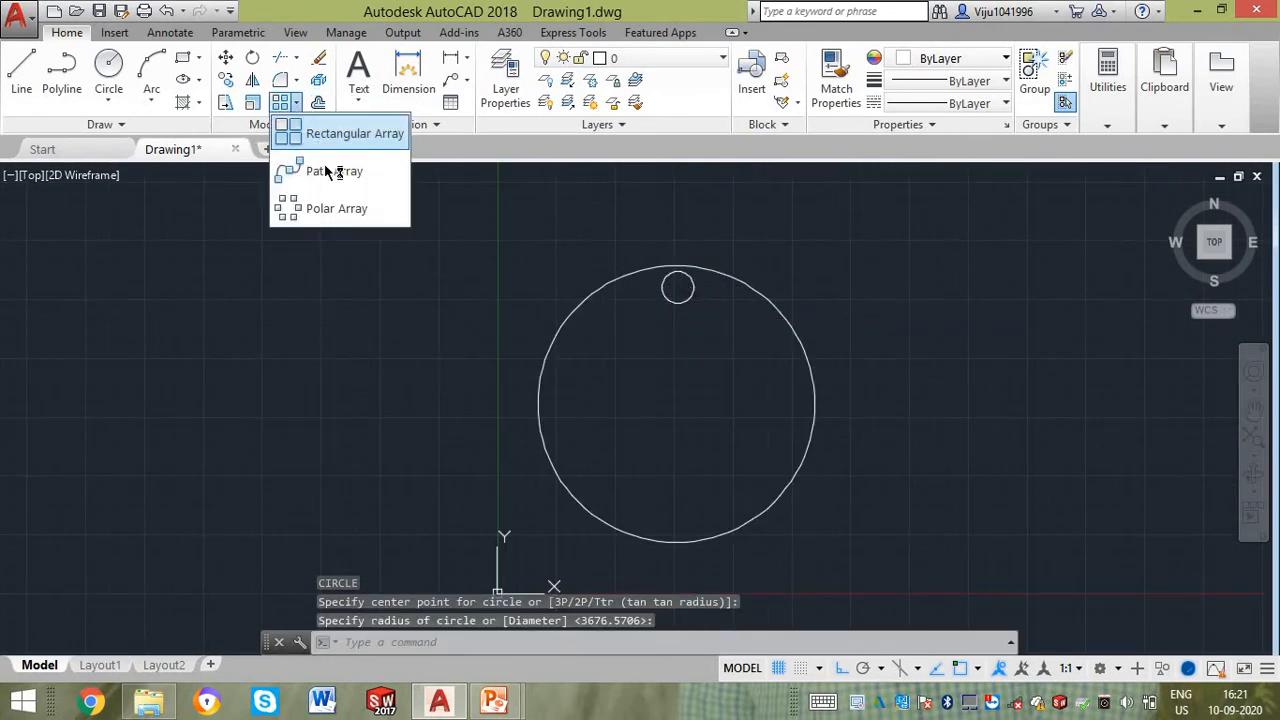
click(340, 210)
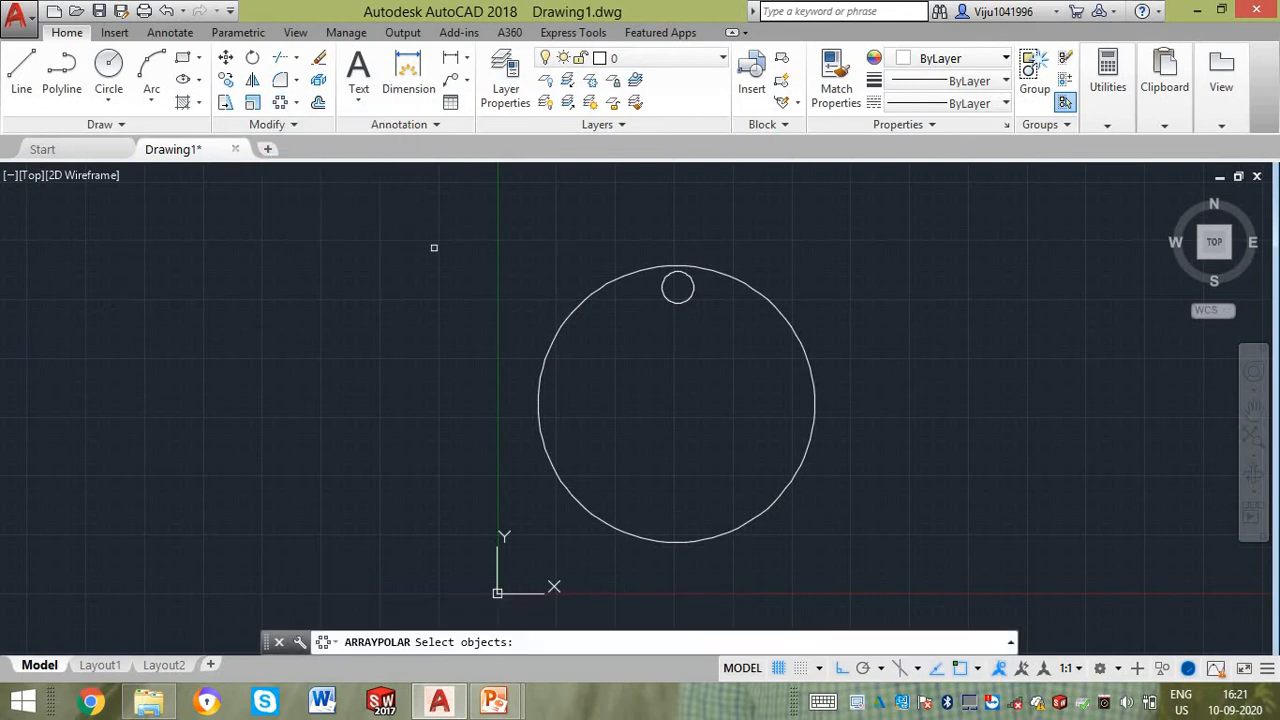
click(666, 297)
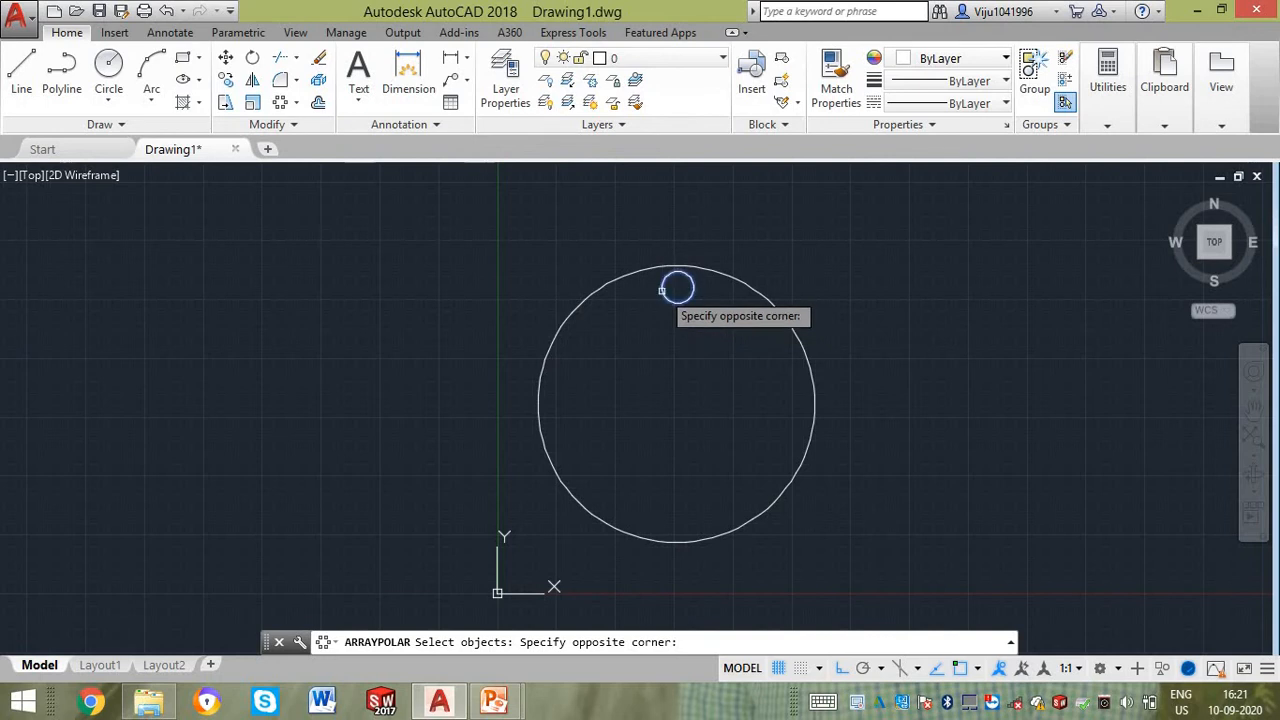
click(676, 284)
key(Return)
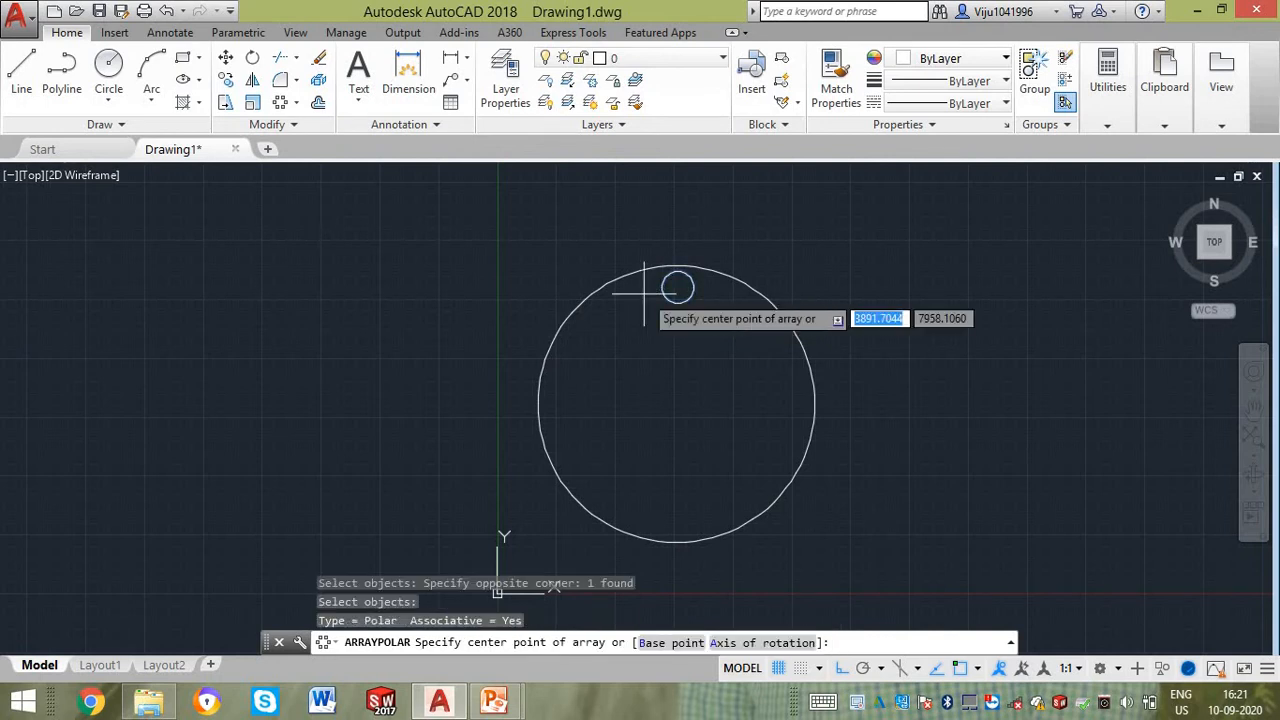
click(676, 404)
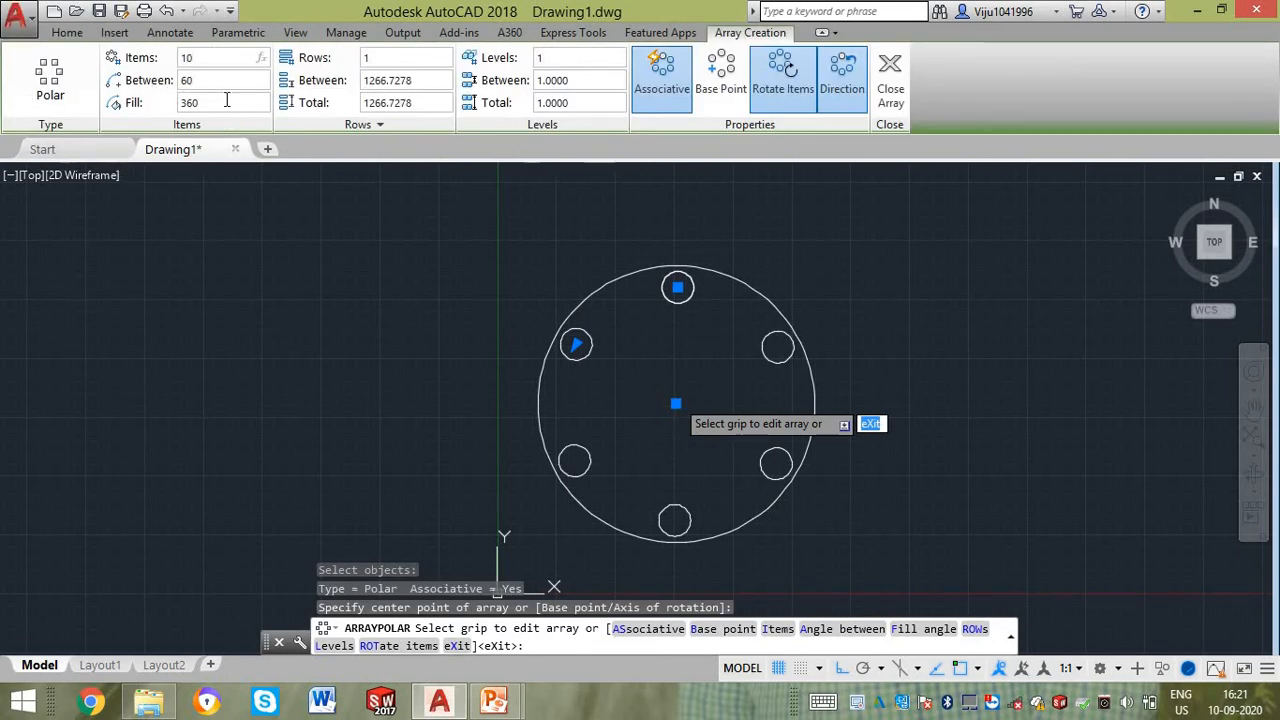
- Set the polar array to 12 items and 5 rows, and finish the array
key(Return)
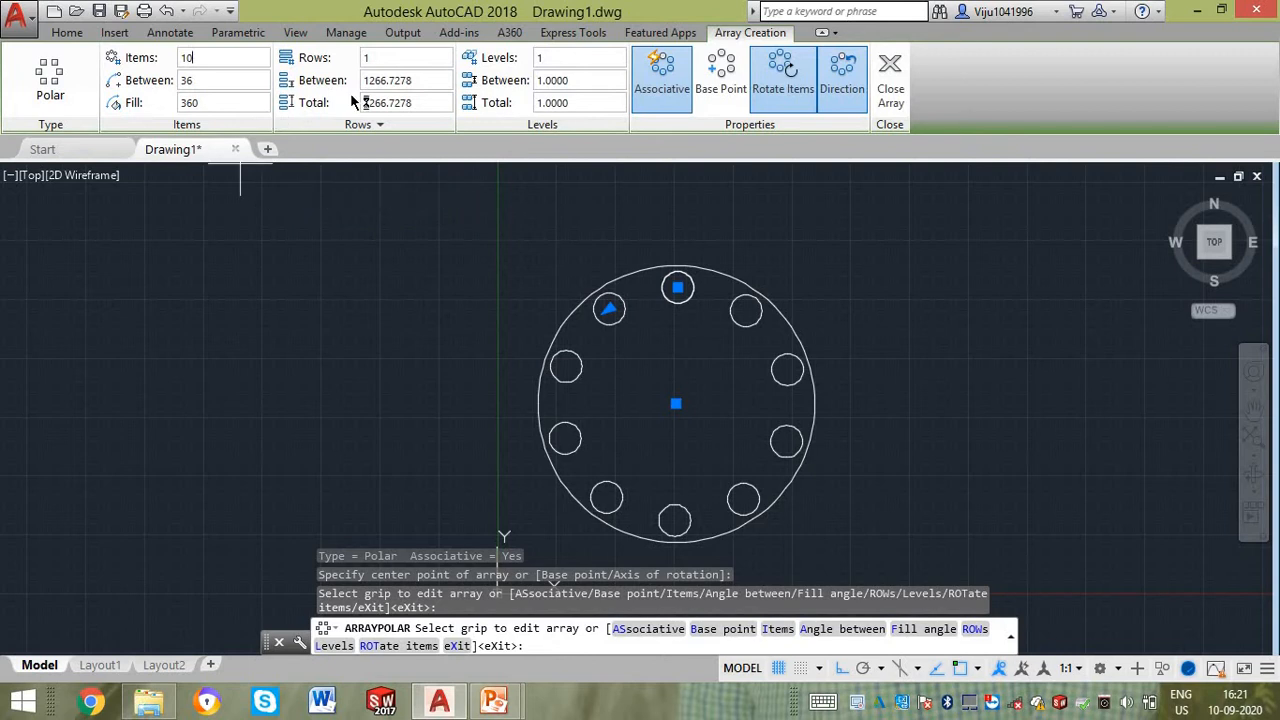
click(395, 60)
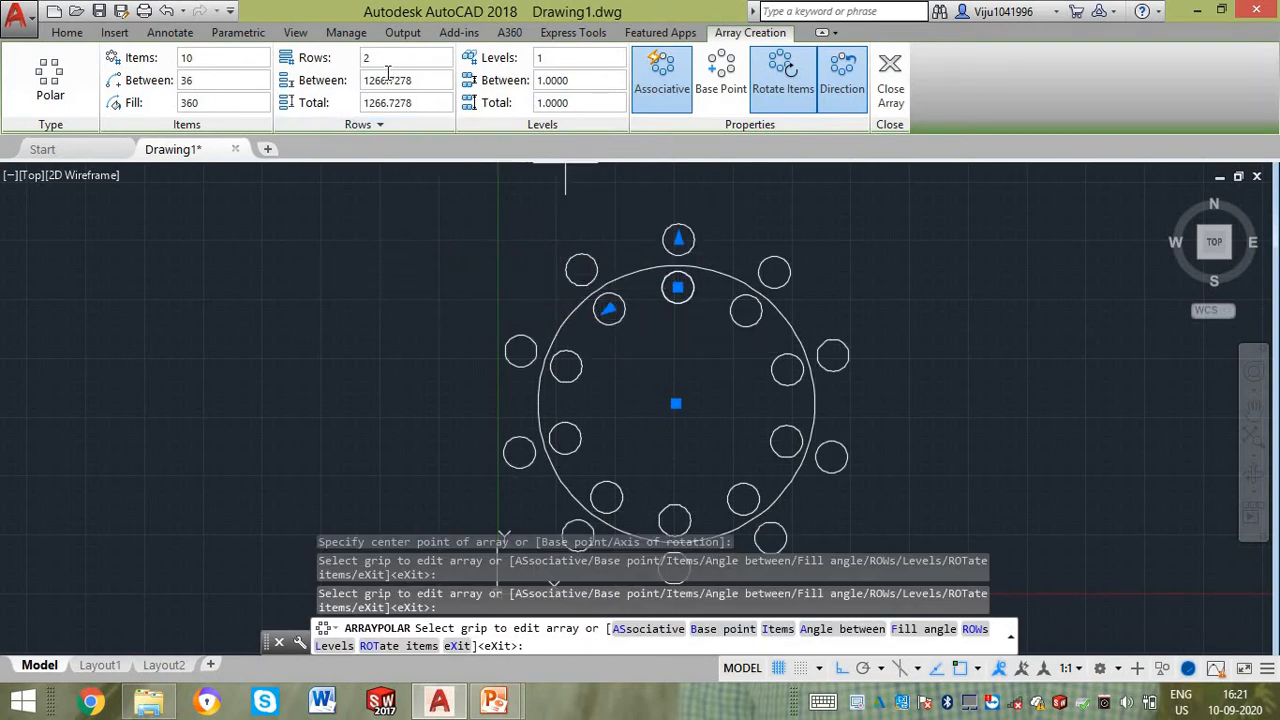
text(5)
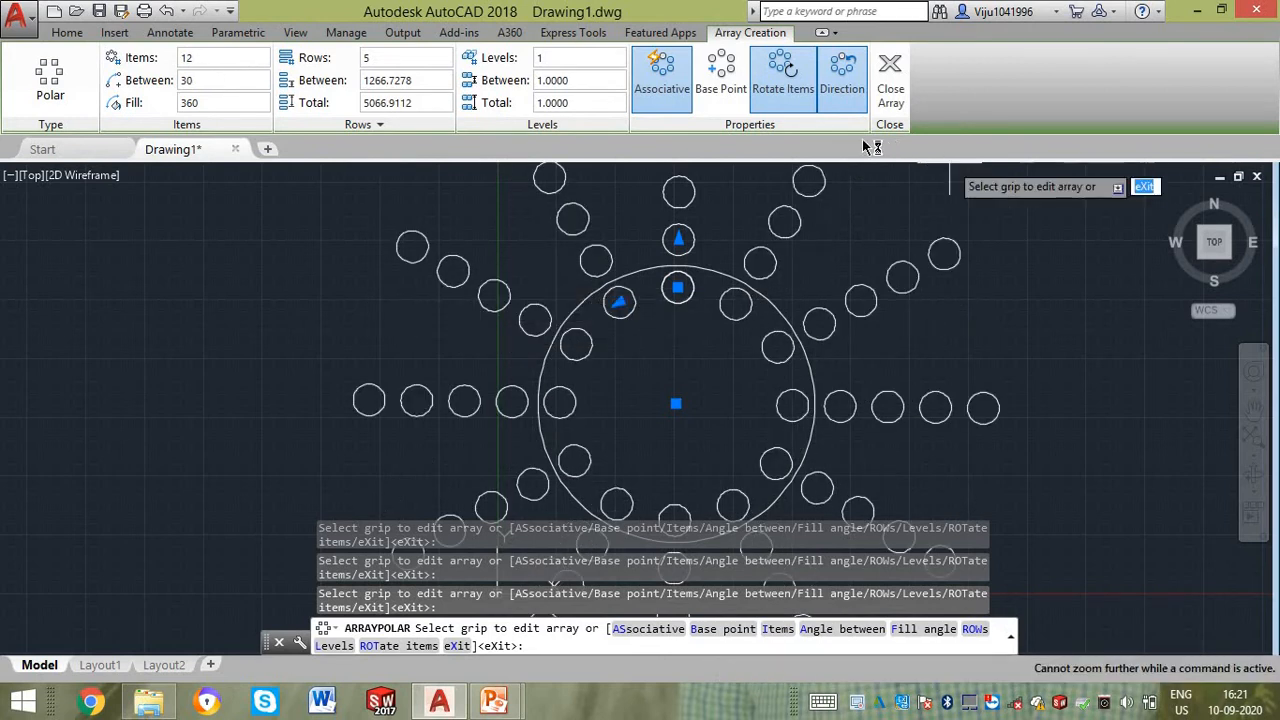
key(Escape)
key(Escape)
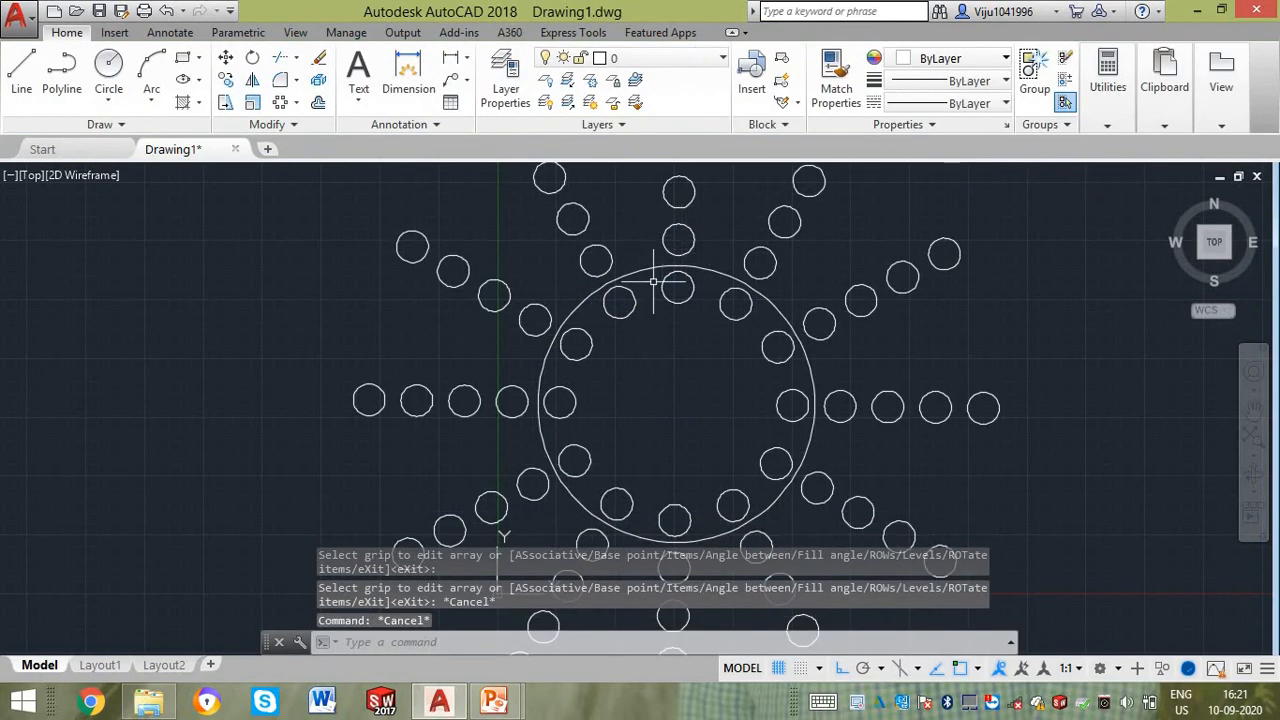
scroll(632, 342, down, 3)
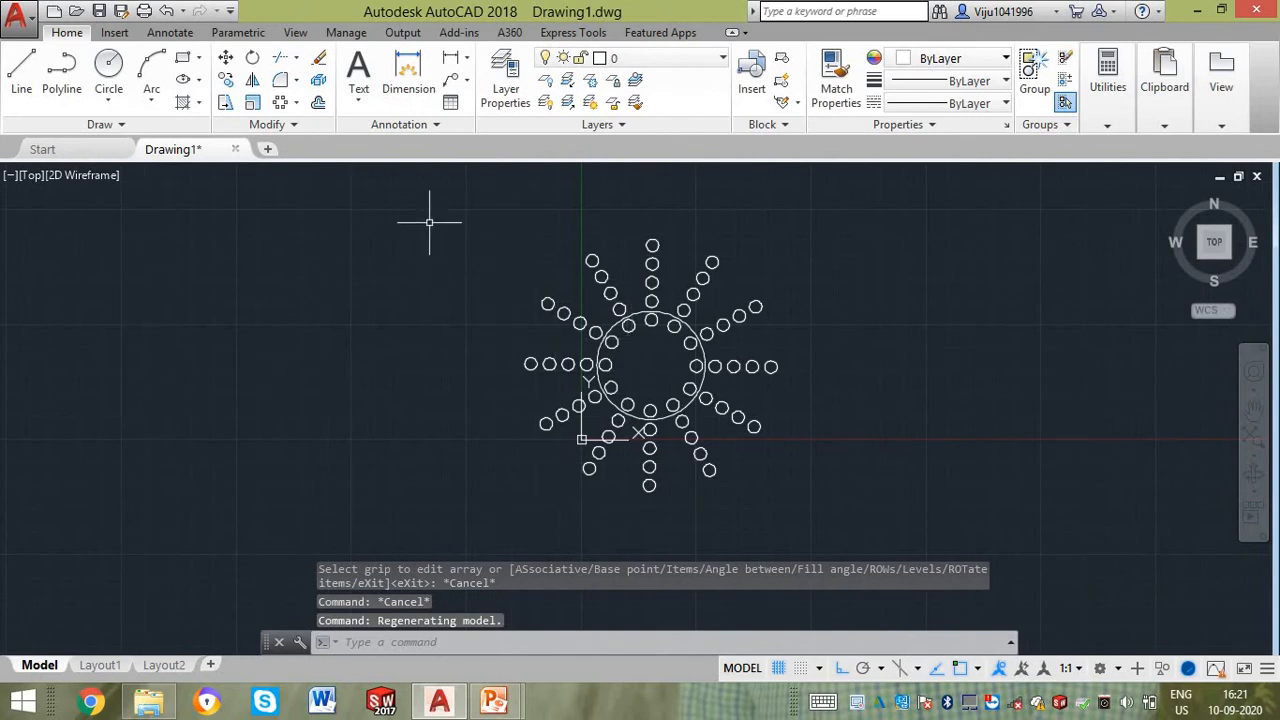
click(548, 302)
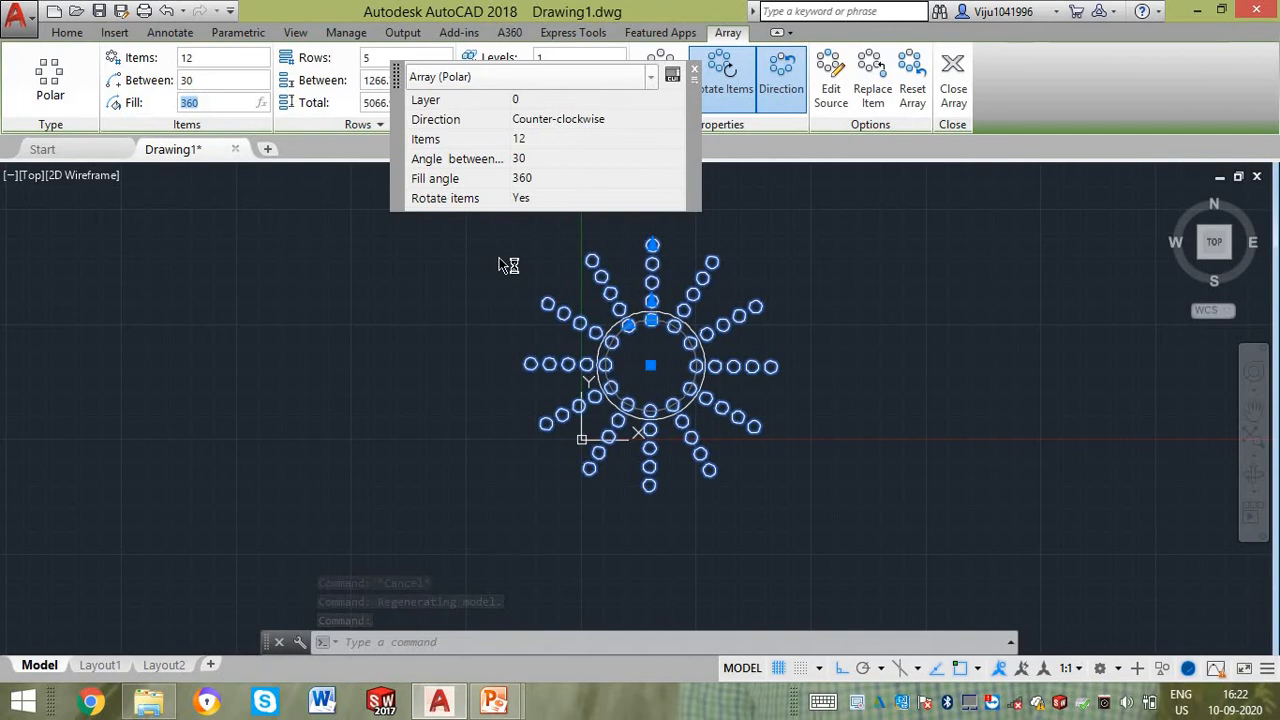
key(Escape)
key(Escape)
click(443, 206)
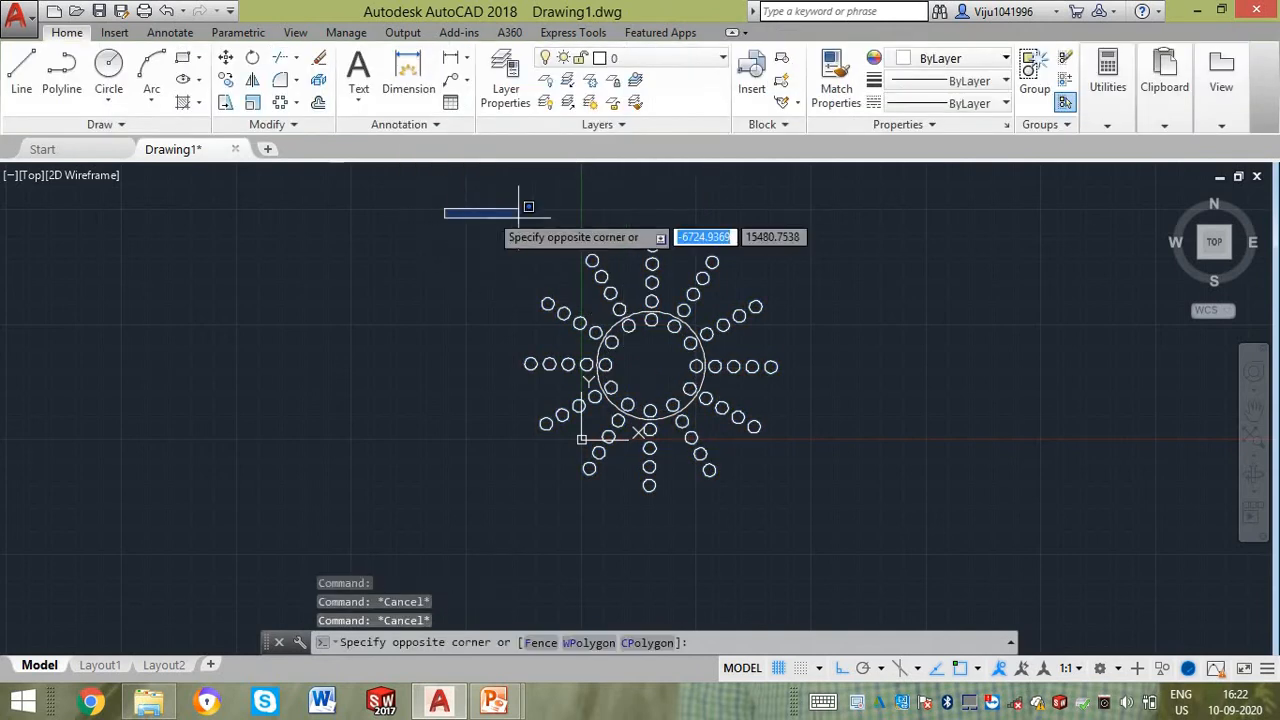
key(Escape)
- Select the polar array of circles and set its row count to 2
click(592, 260)
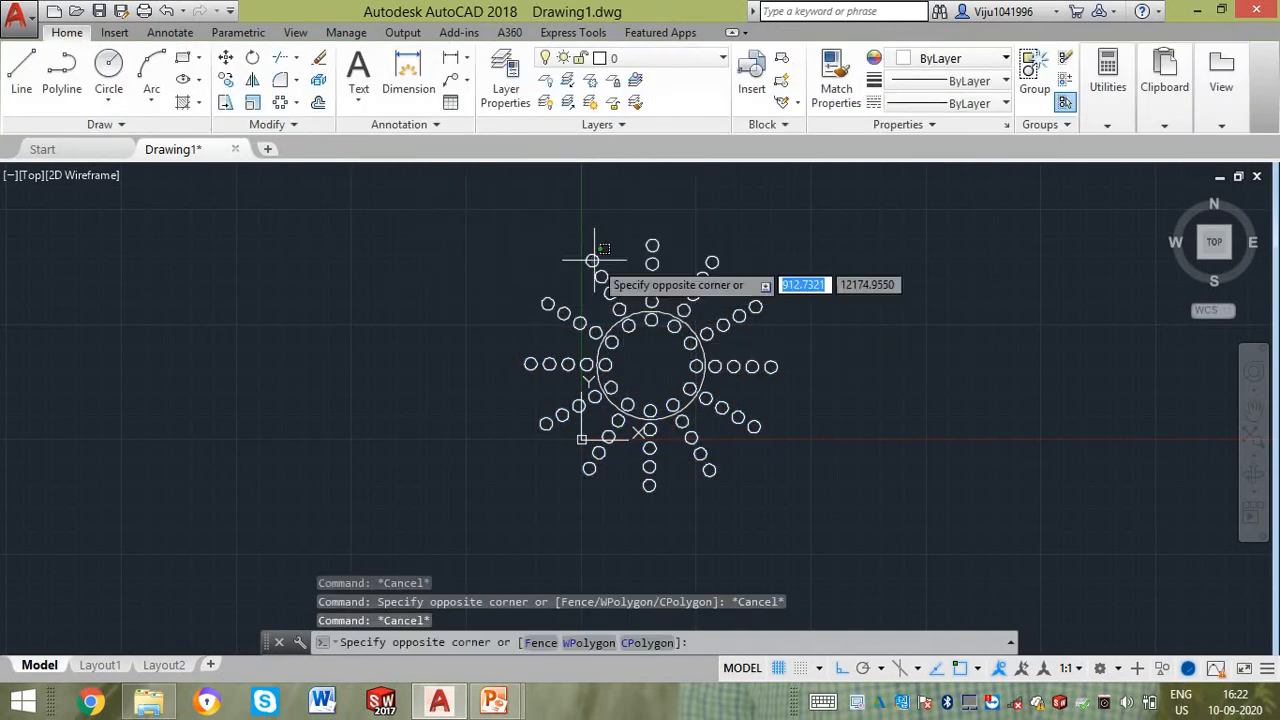
click(575, 246)
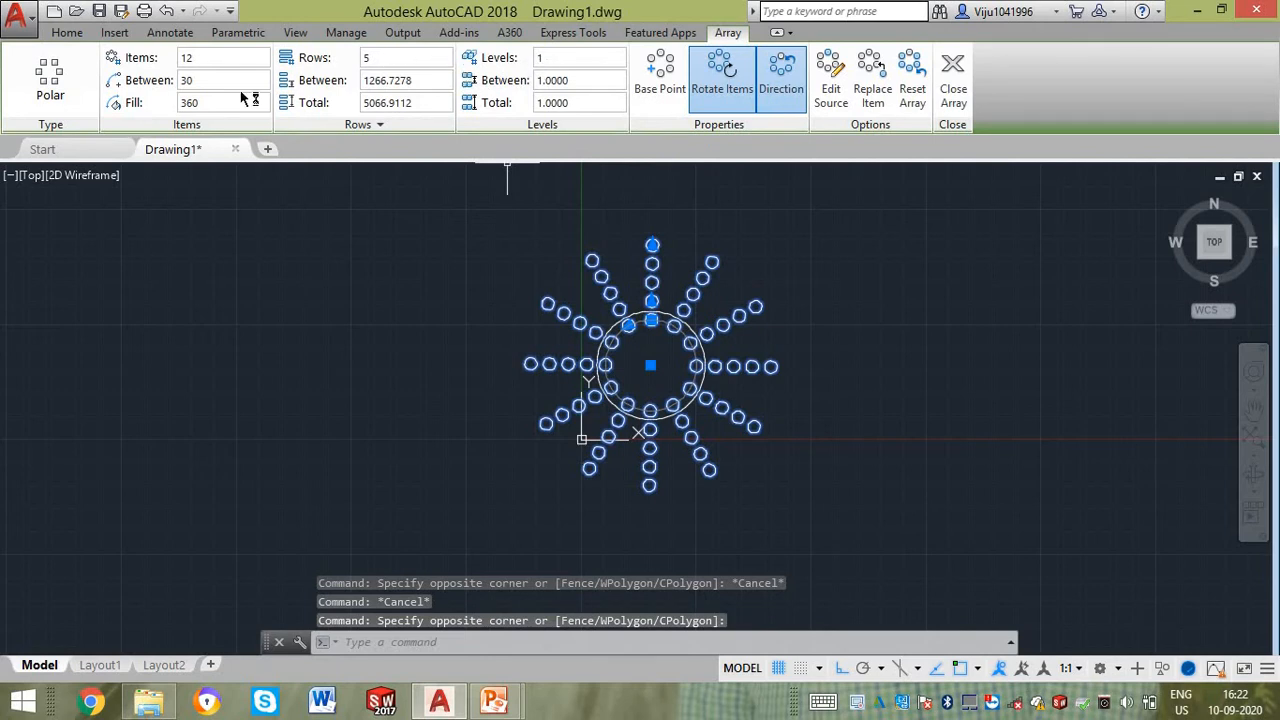
key(Return)
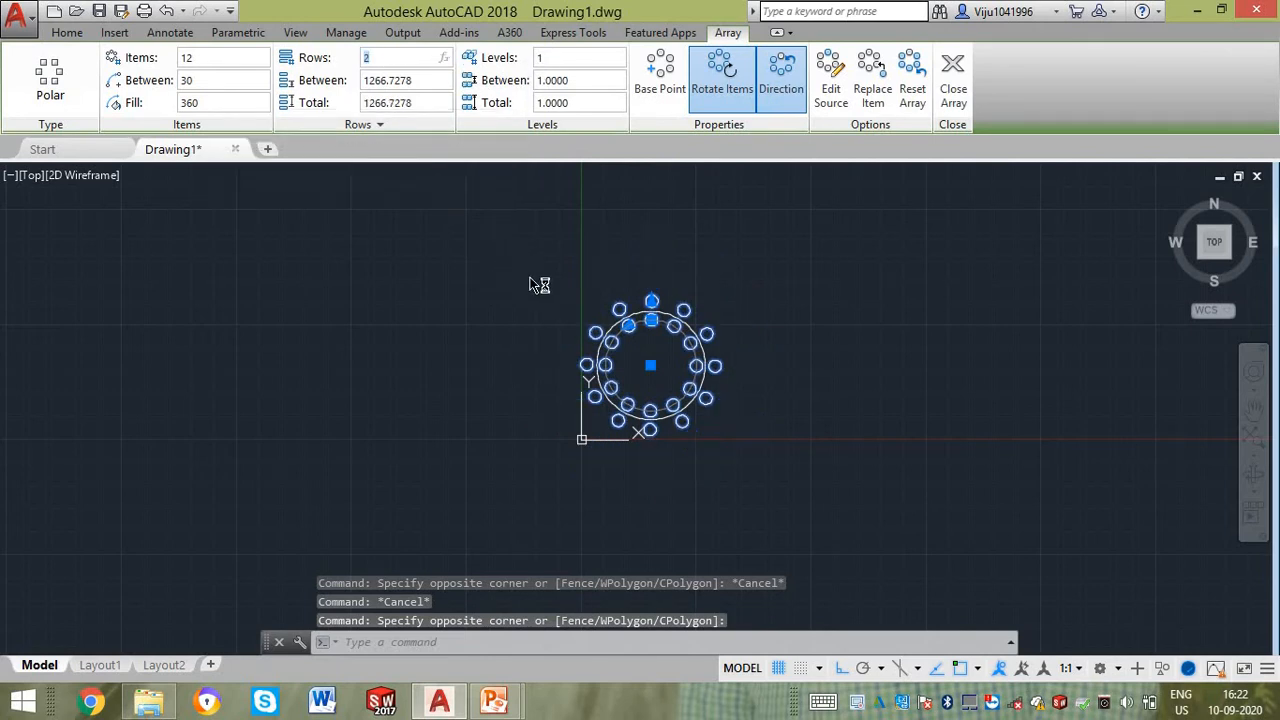
key(Escape)
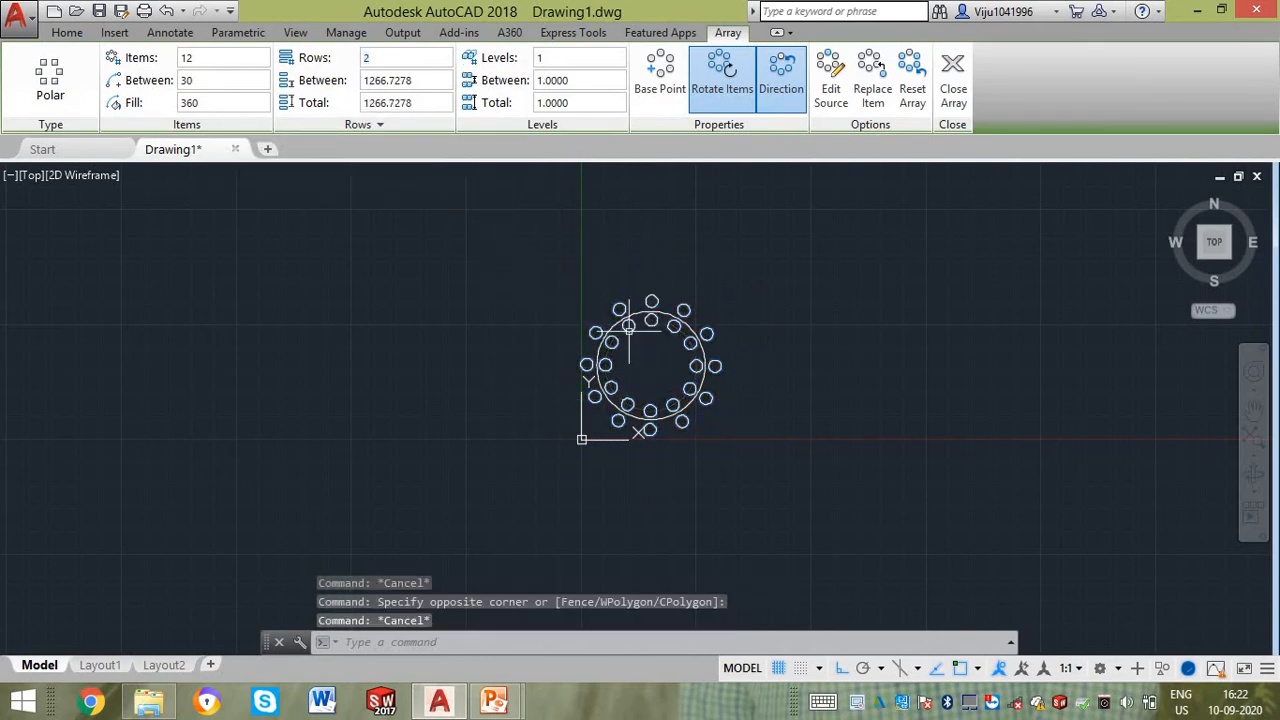
- Select the polar array and try to change its row count with the outer row's grip
scroll(603, 352, up, 4)
click(583, 285)
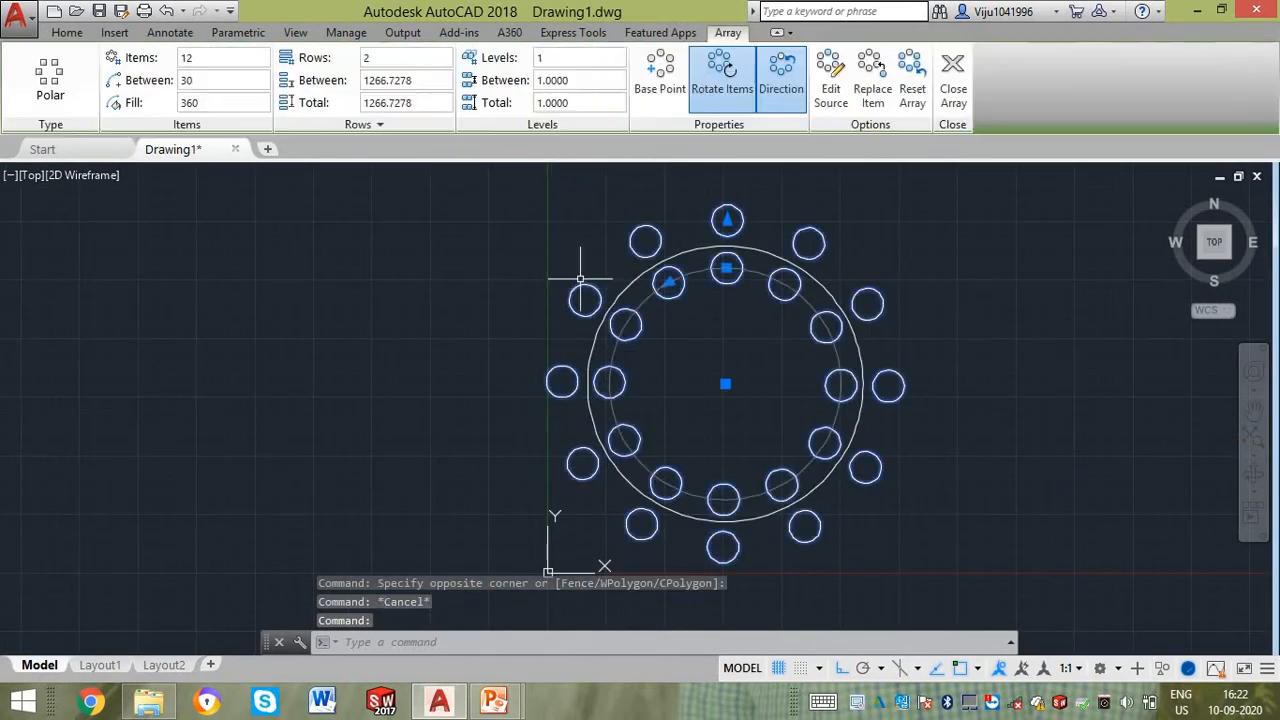
click(586, 286)
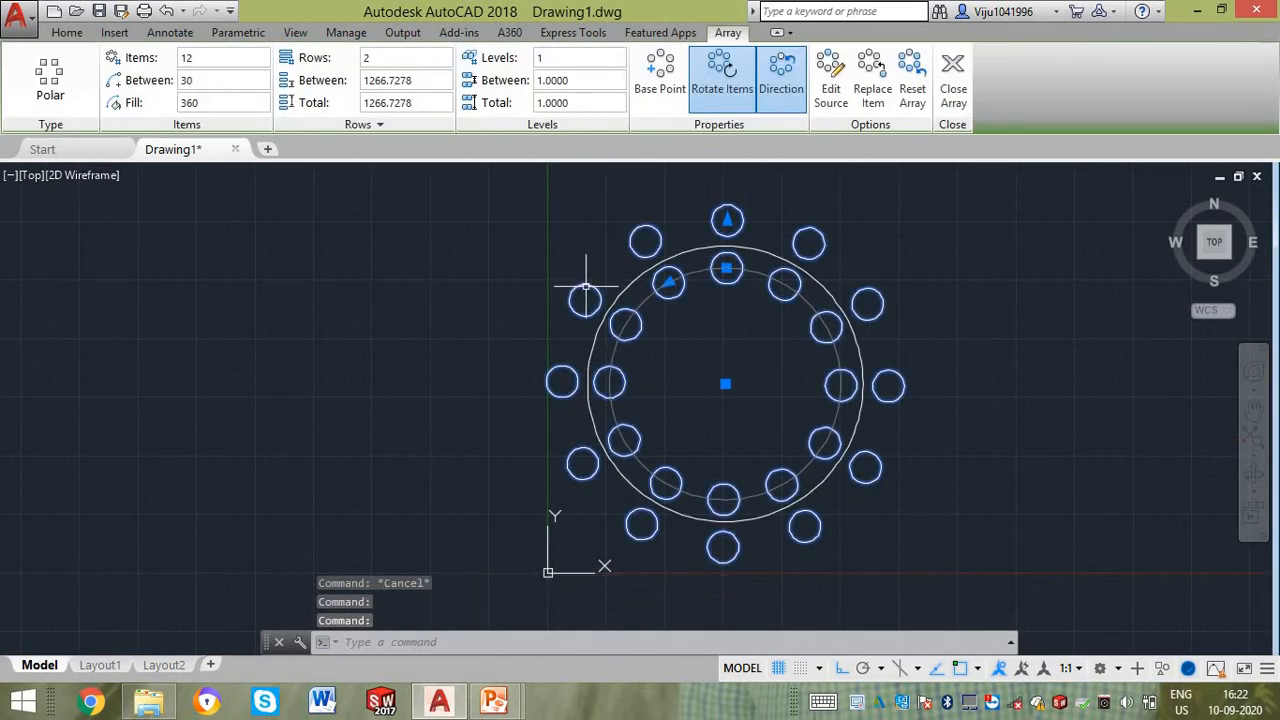
click(727, 218)
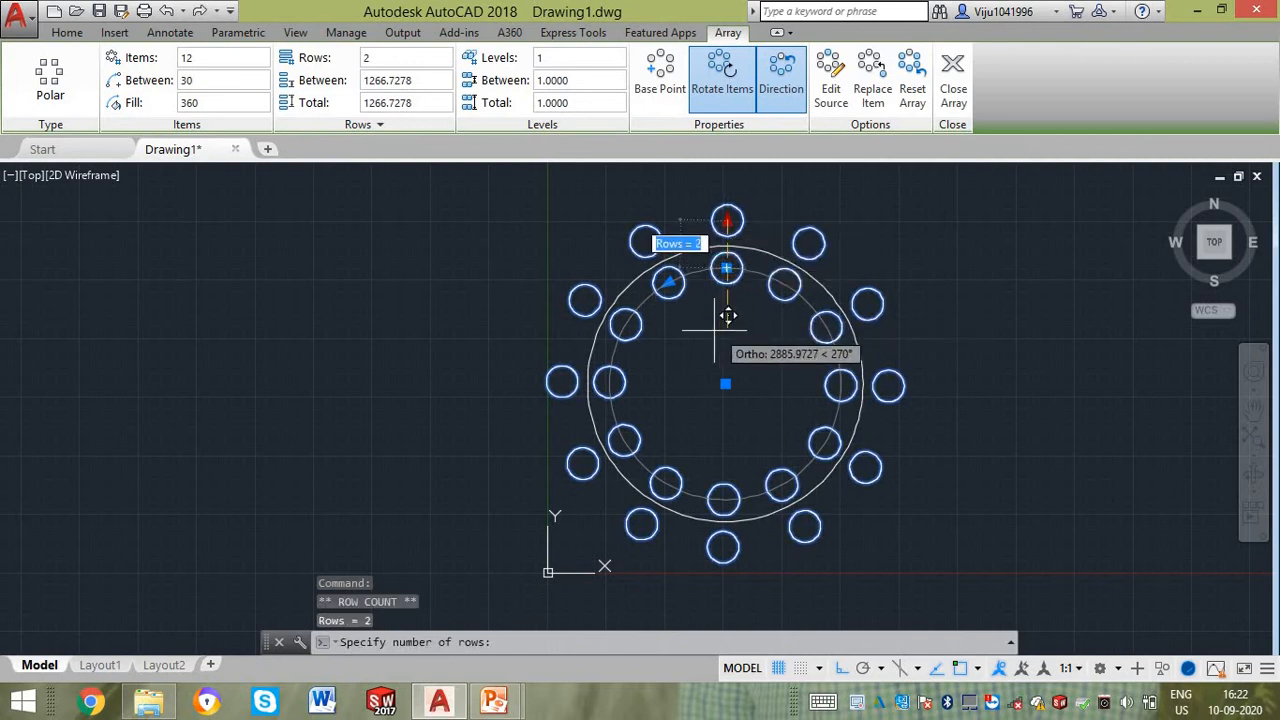
key(Return)
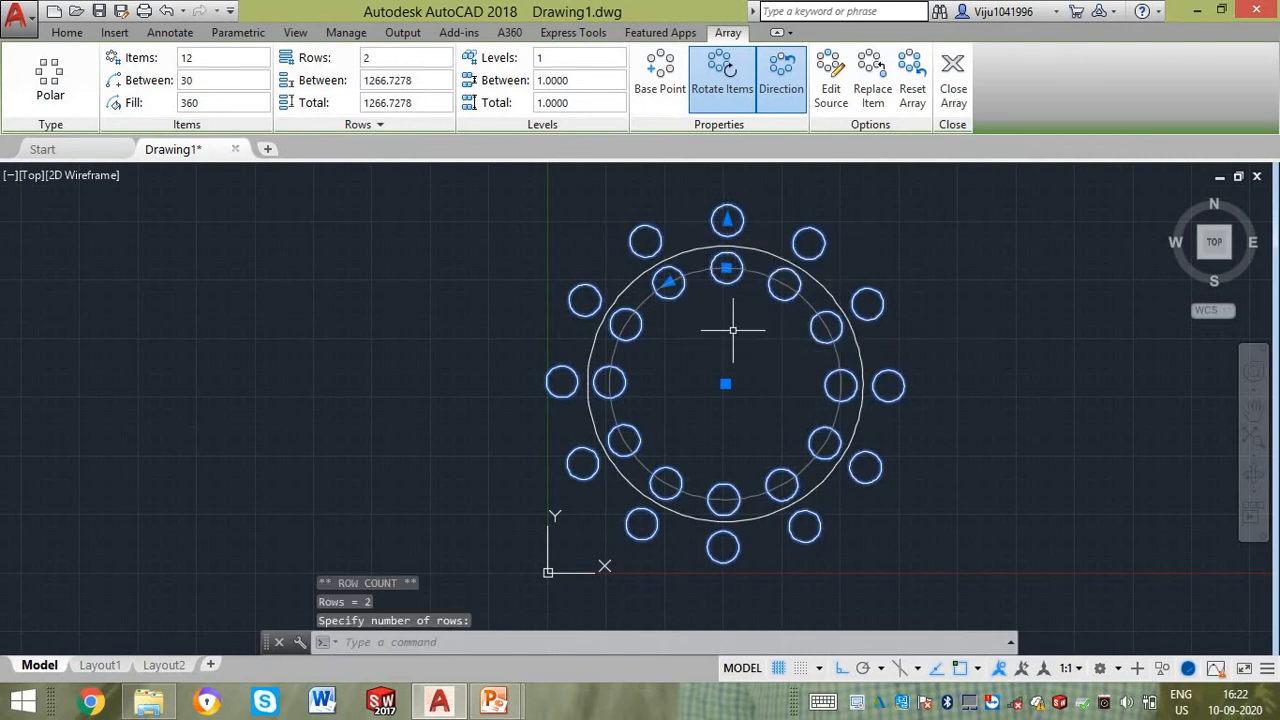
click(727, 218)
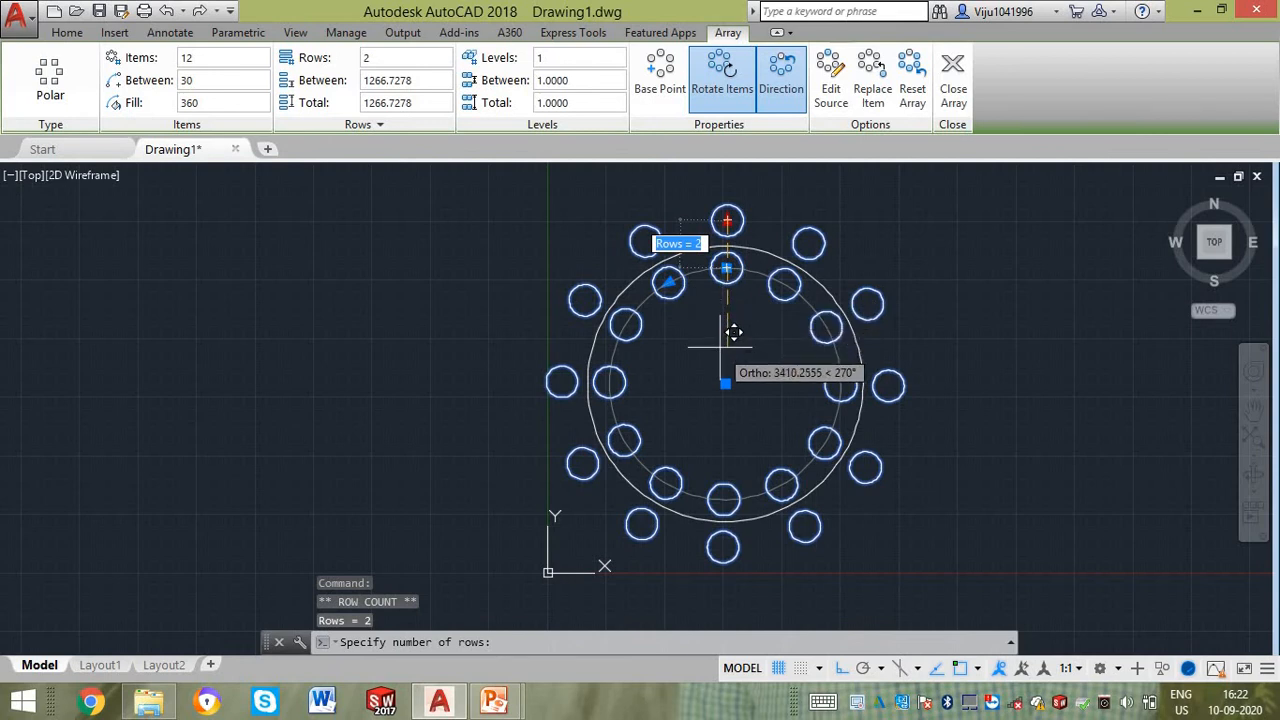
key(Escape)
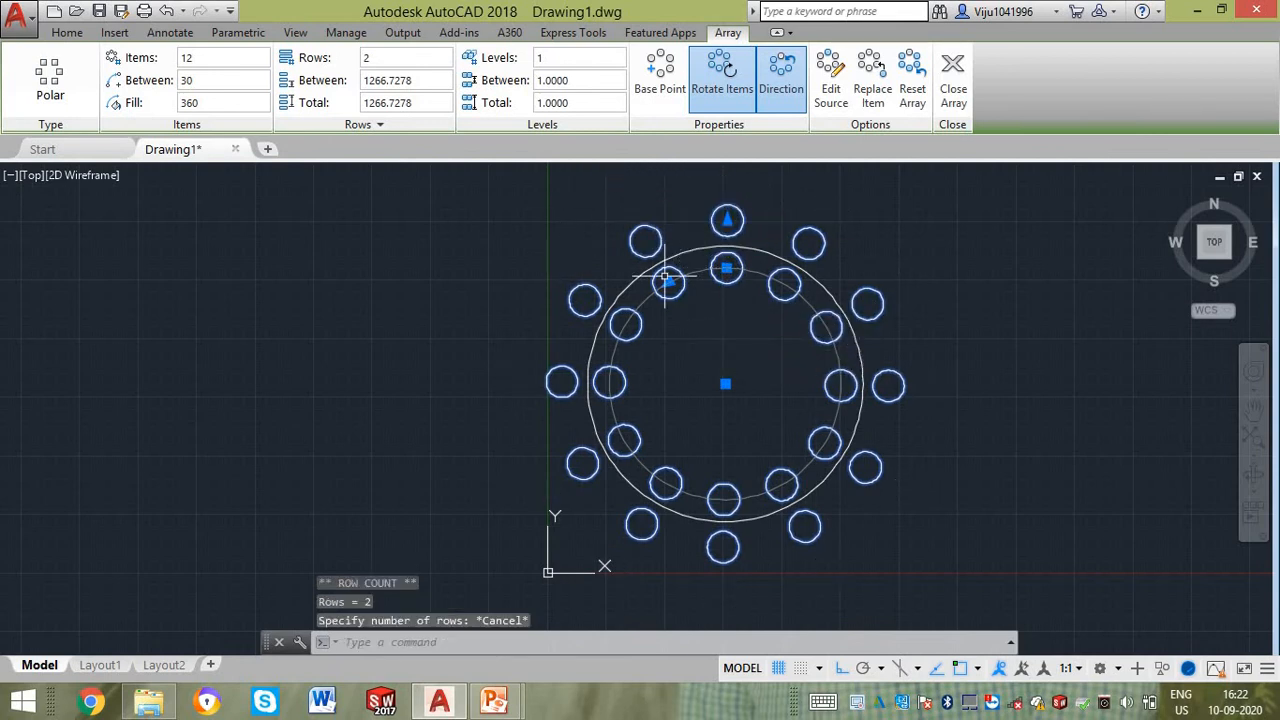
- Stretch the polar array's radius inward until the inner circles overlap, and back out so both rows lie outside the large circle
click(726, 268)
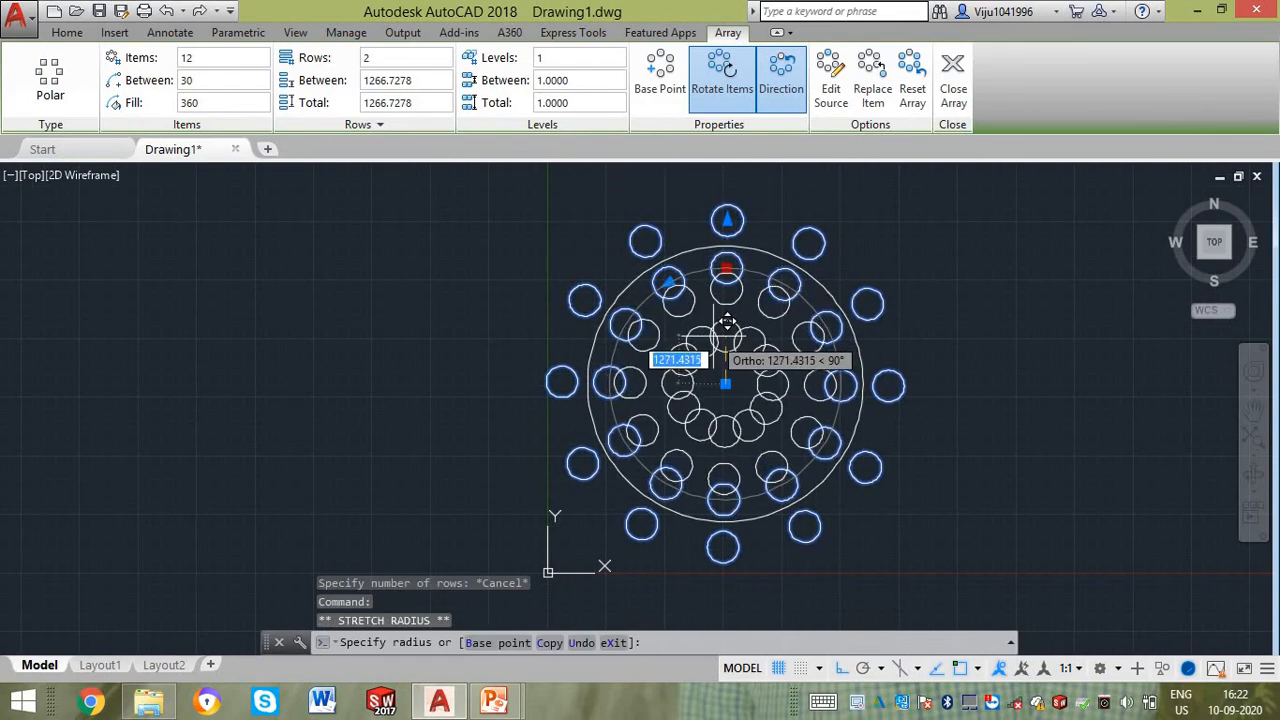
scroll(712, 352, up, 4)
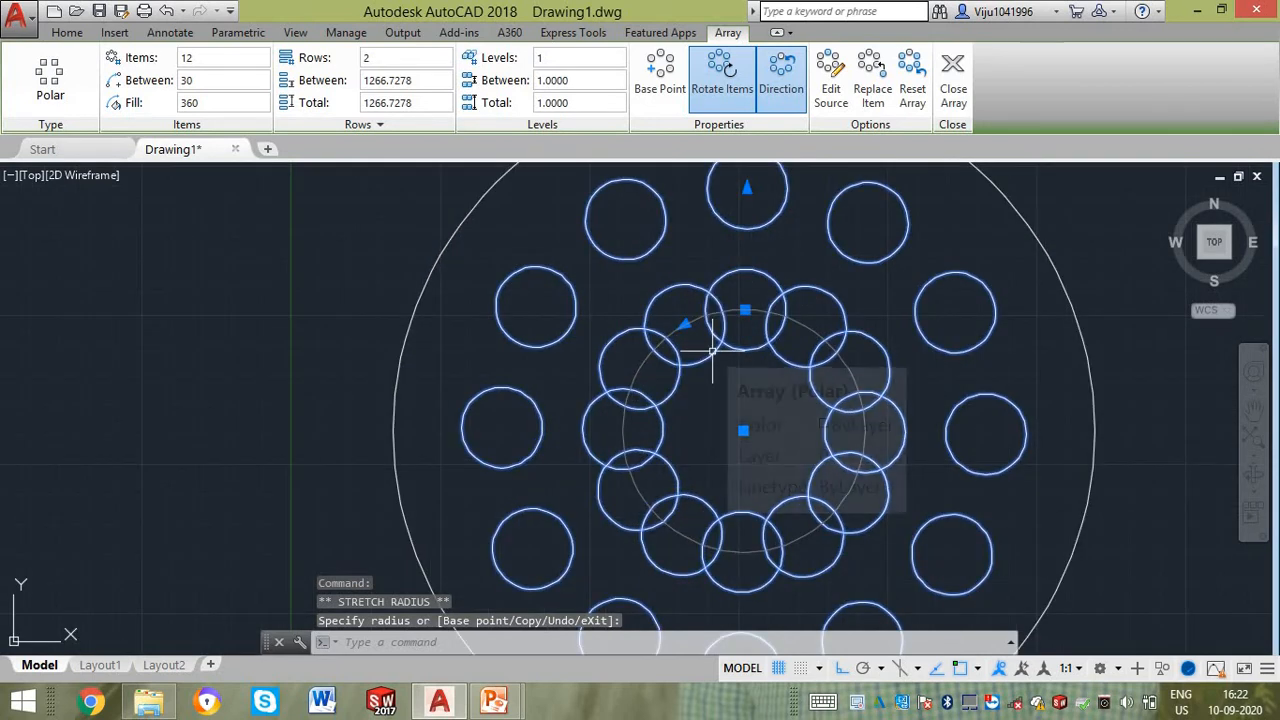
click(745, 310)
scroll(815, 243, down, 7)
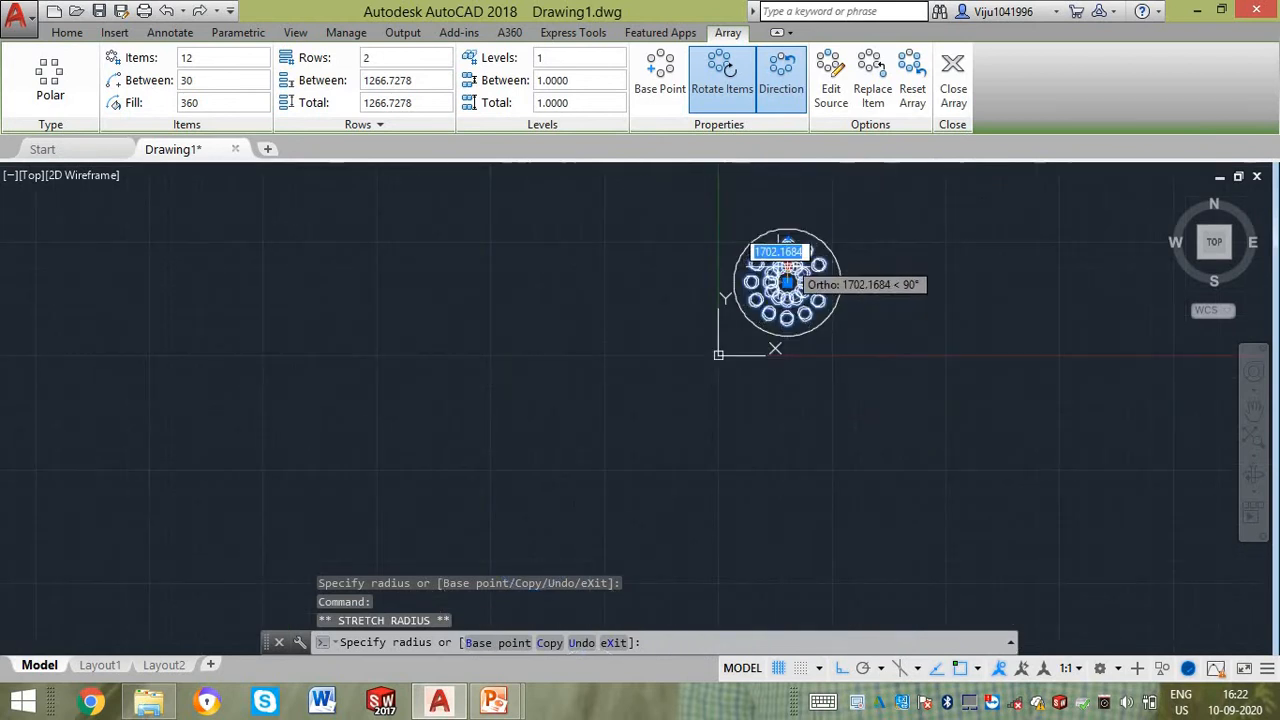
click(831, 200)
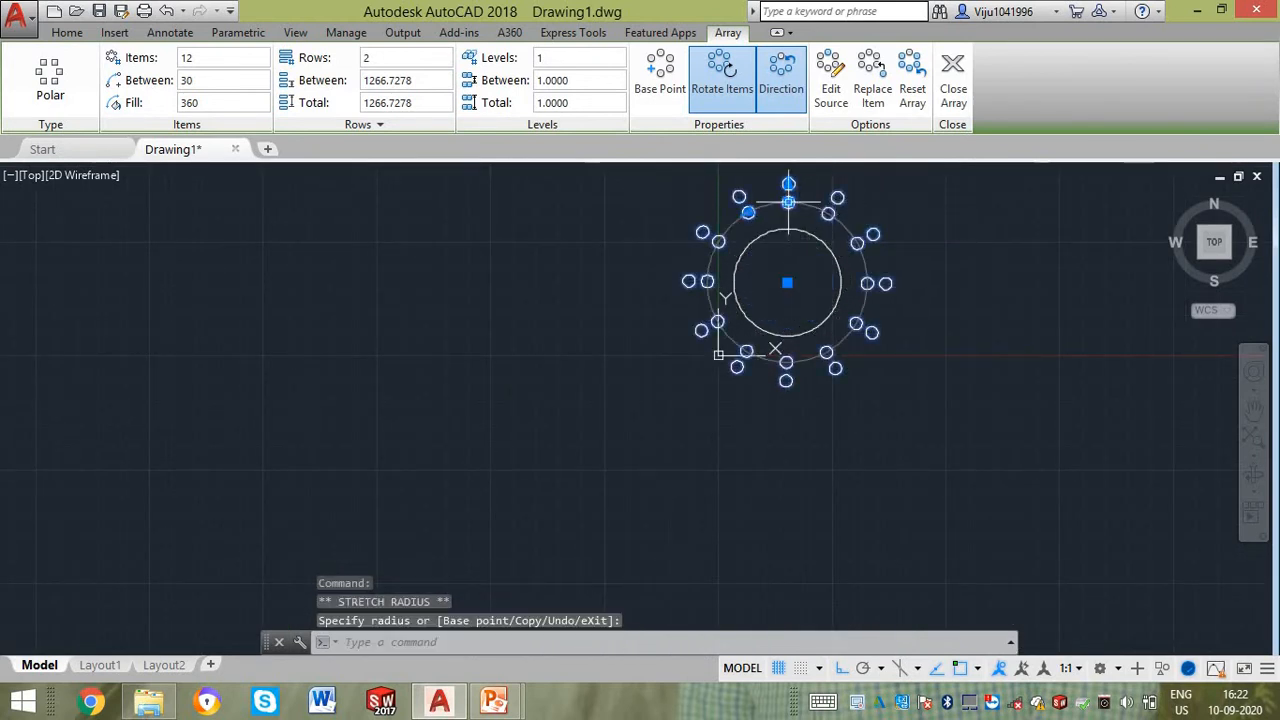
- Stretch the polar array's radius in to about 1959, and back out so the inner row sits just inside the large circle
click(788, 201)
click(788, 238)
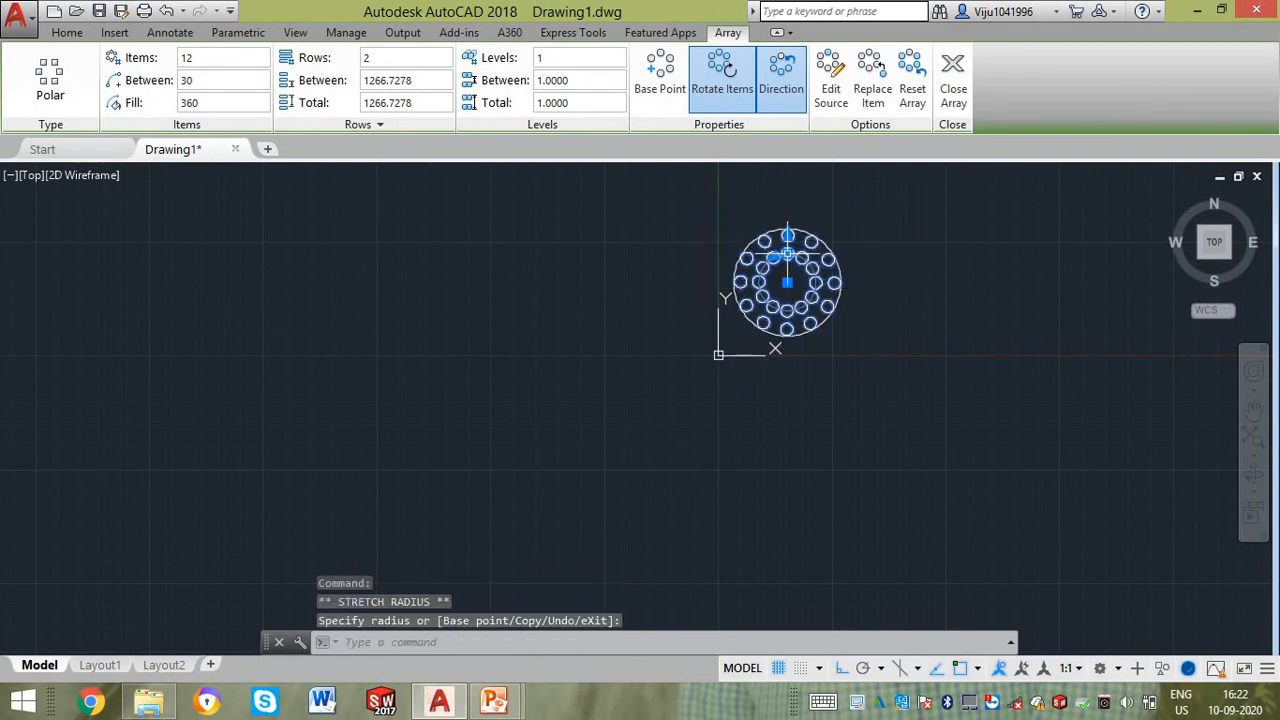
scroll(788, 257, up, 6)
click(838, 234)
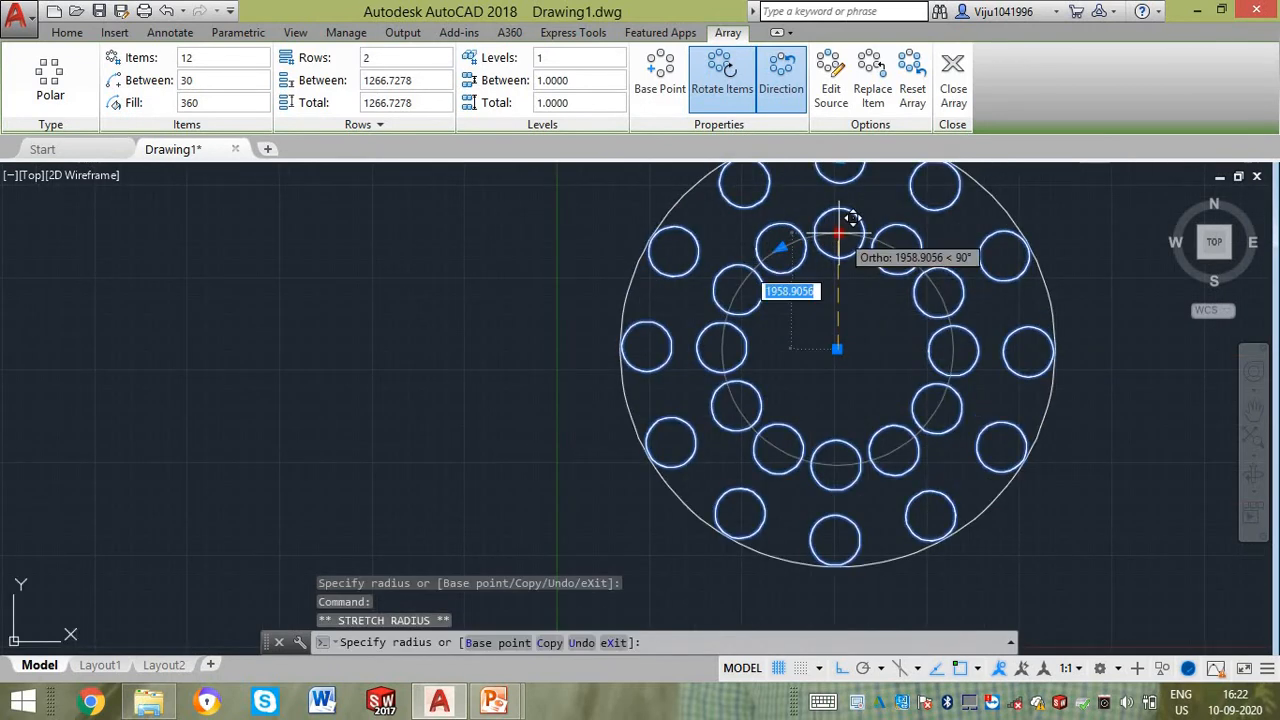
click(993, 238)
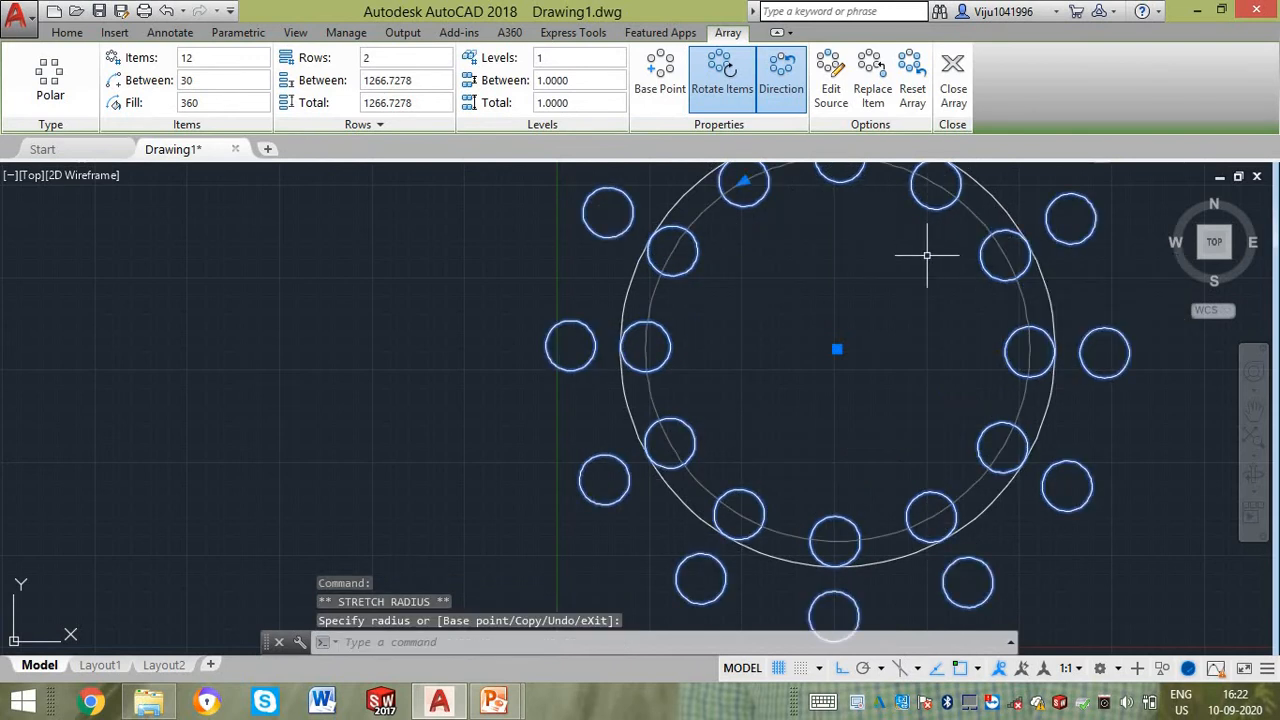
- Reduce the polar array's radius slightly so the outer row sits close around the large circle, and deselect the array
scroll(927, 256, down, 2)
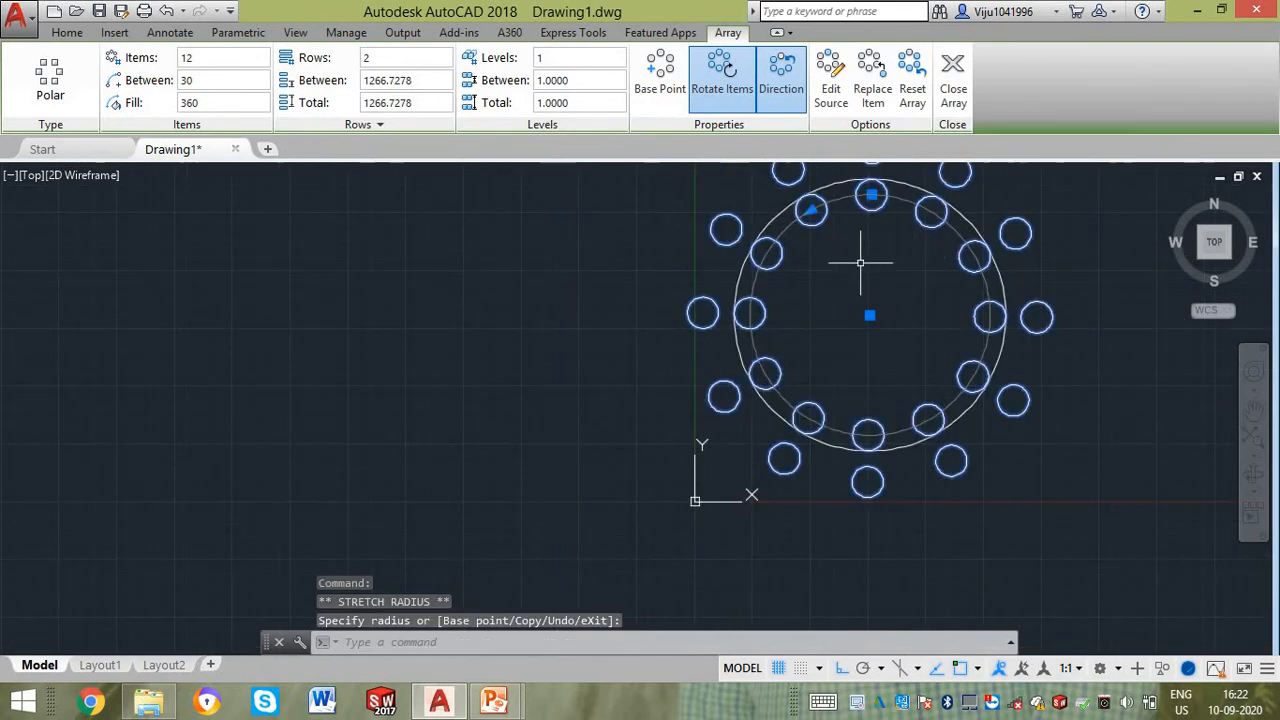
click(872, 195)
click(792, 233)
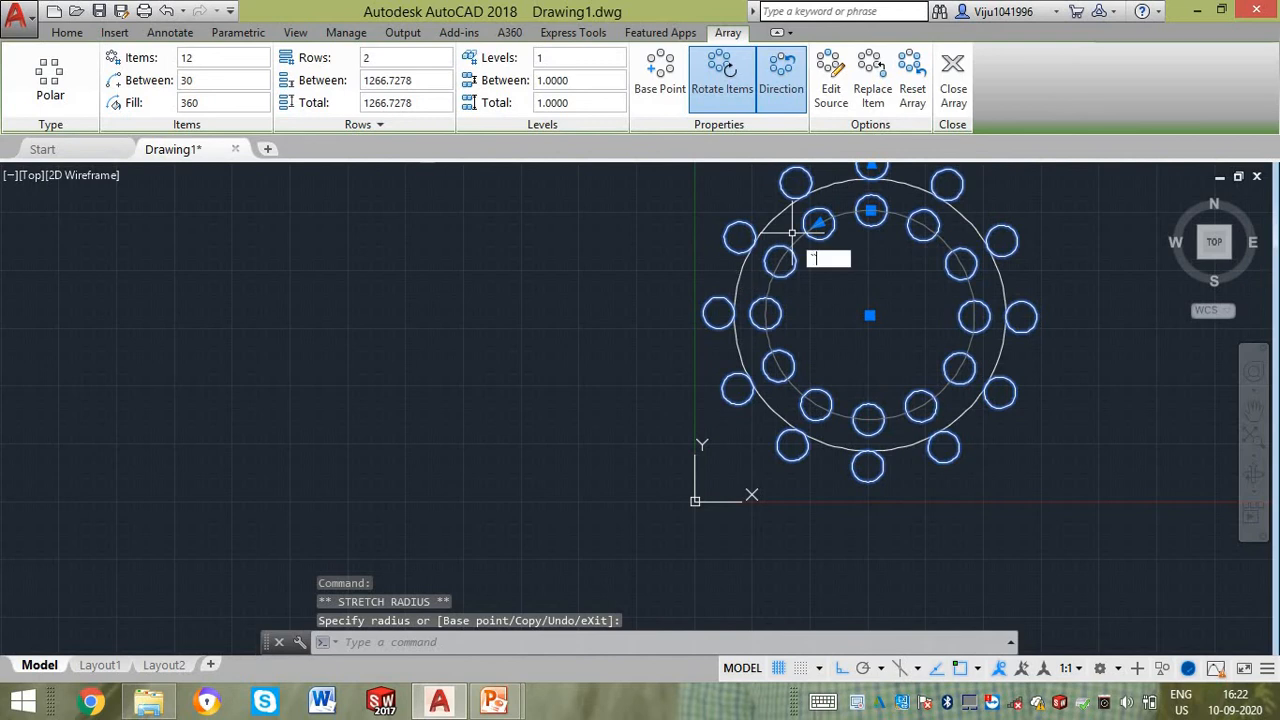
key(Escape)
- Delete the polar array and the large circle together
scroll(735, 285, down, 2)
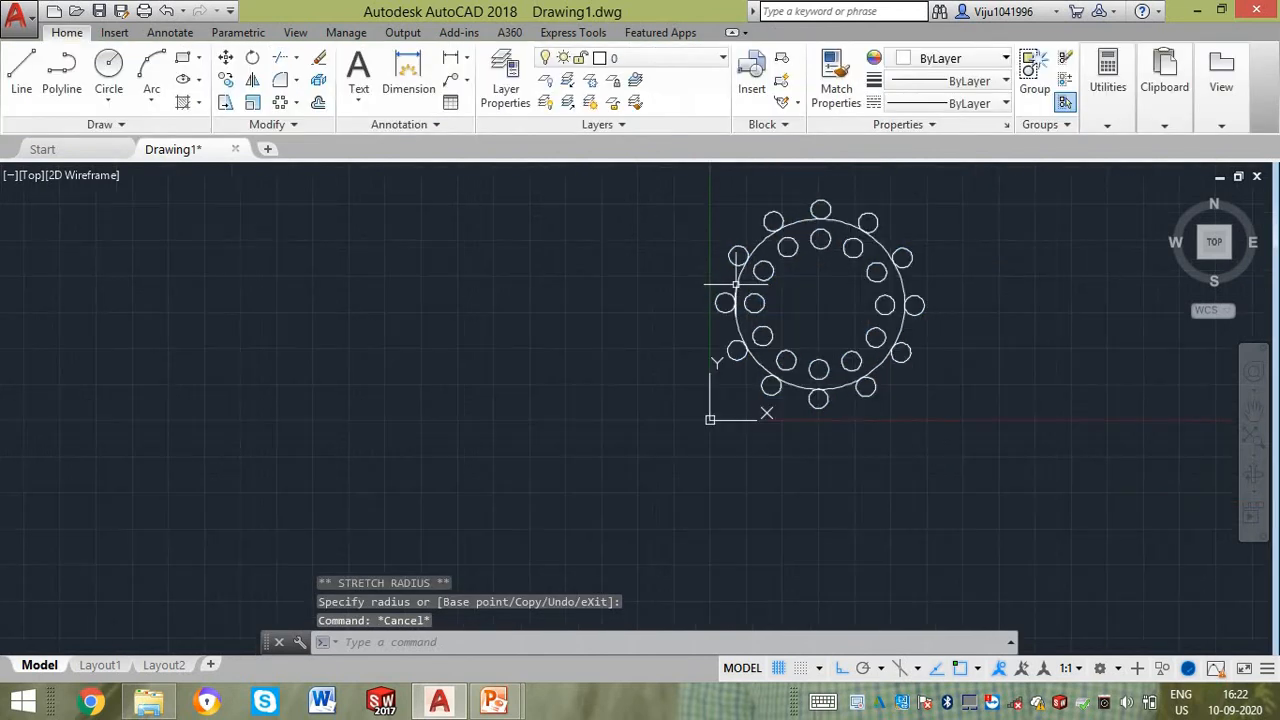
click(629, 180)
click(965, 435)
key(Delete)
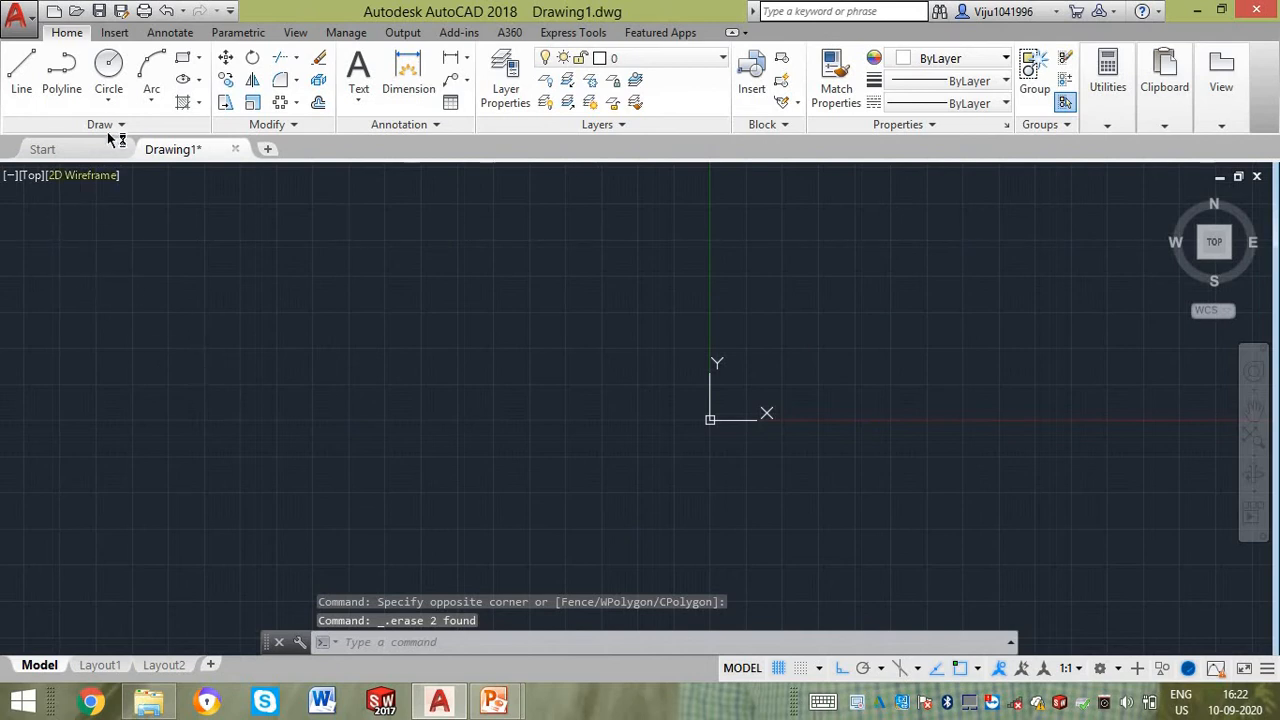
click(22, 80)
click(320, 385)
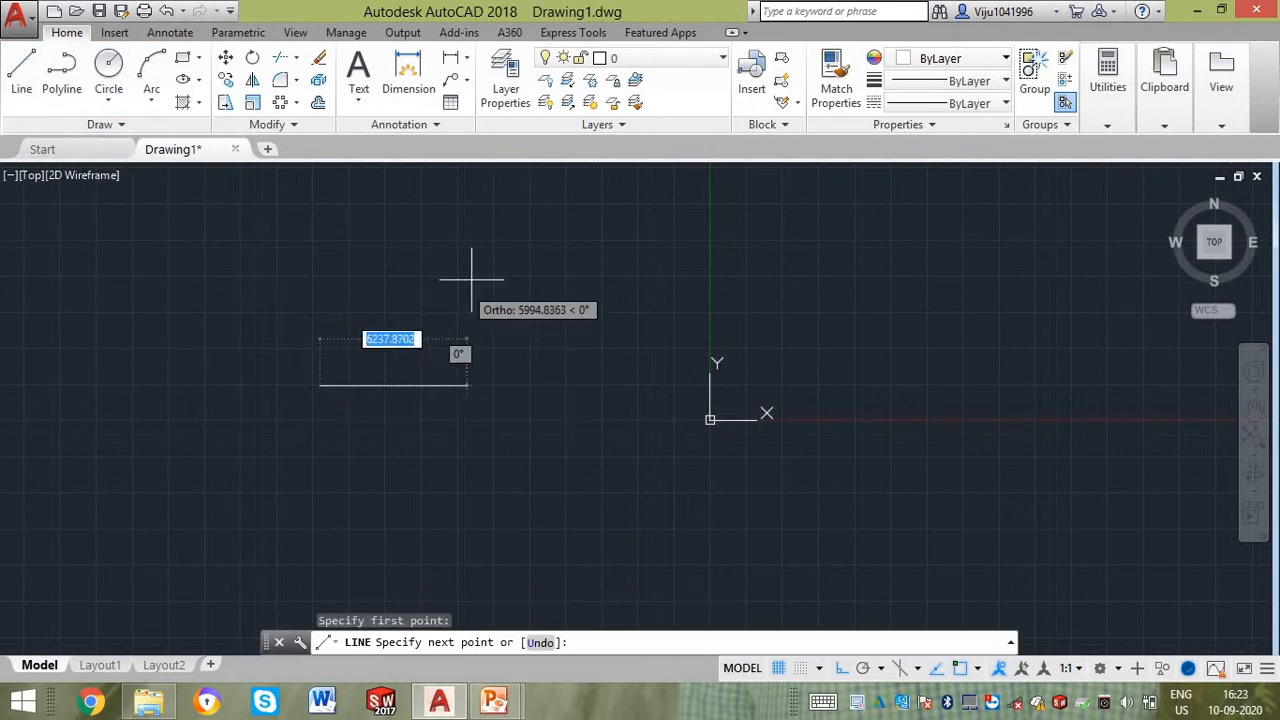
key(Escape)
- Draw a wavy spline through five fit points across the drawing with Ortho turned off
text(s)
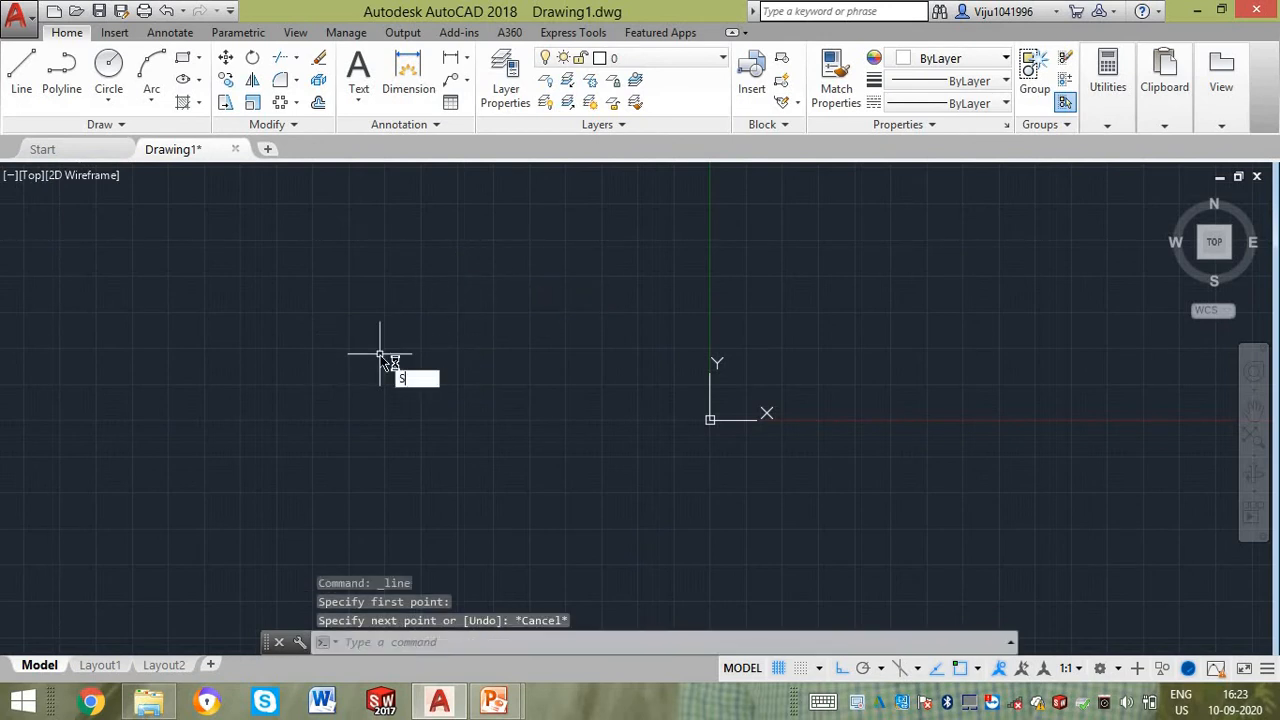
text(pl)
key(Return)
click(300, 407)
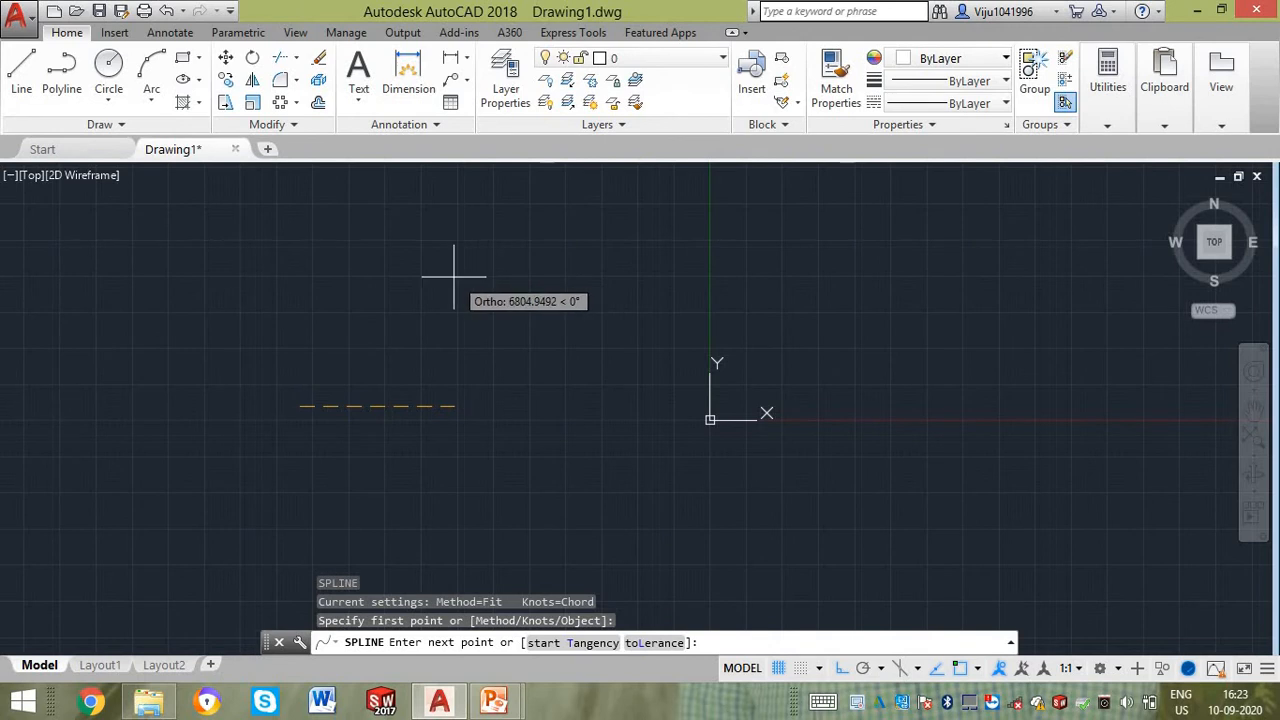
key(F8)
click(500, 263)
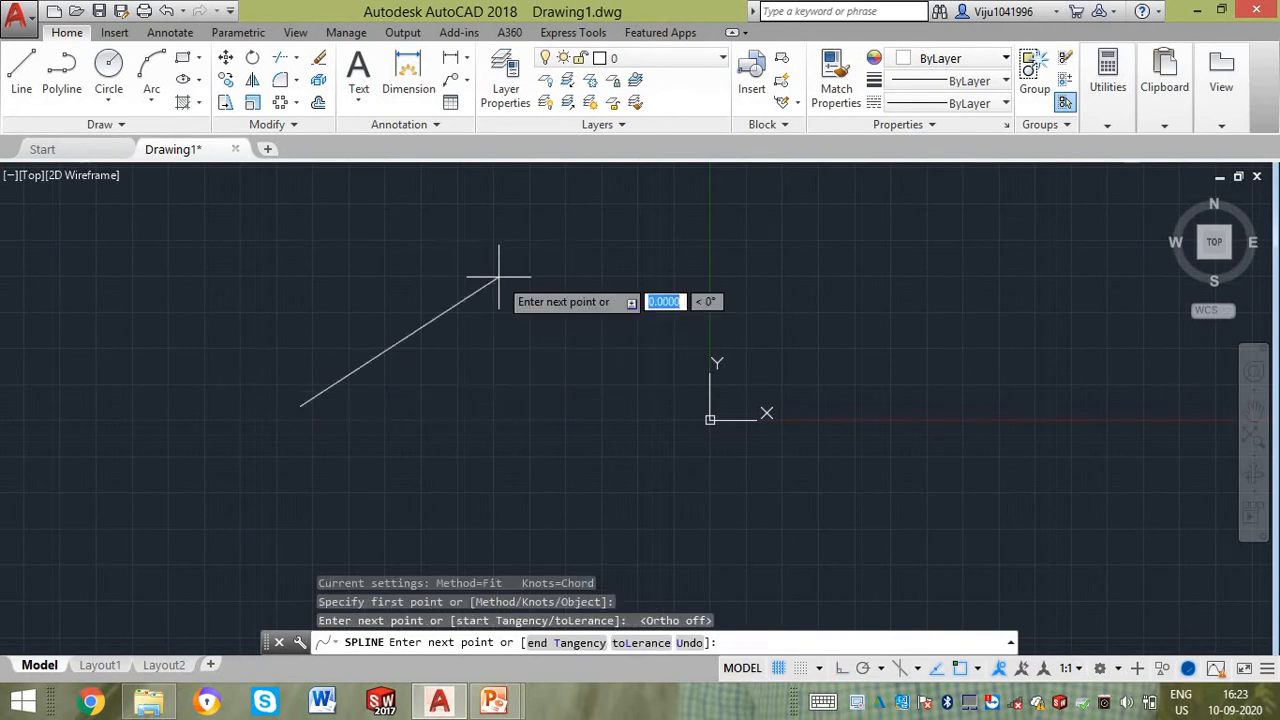
click(713, 362)
click(914, 334)
click(1057, 251)
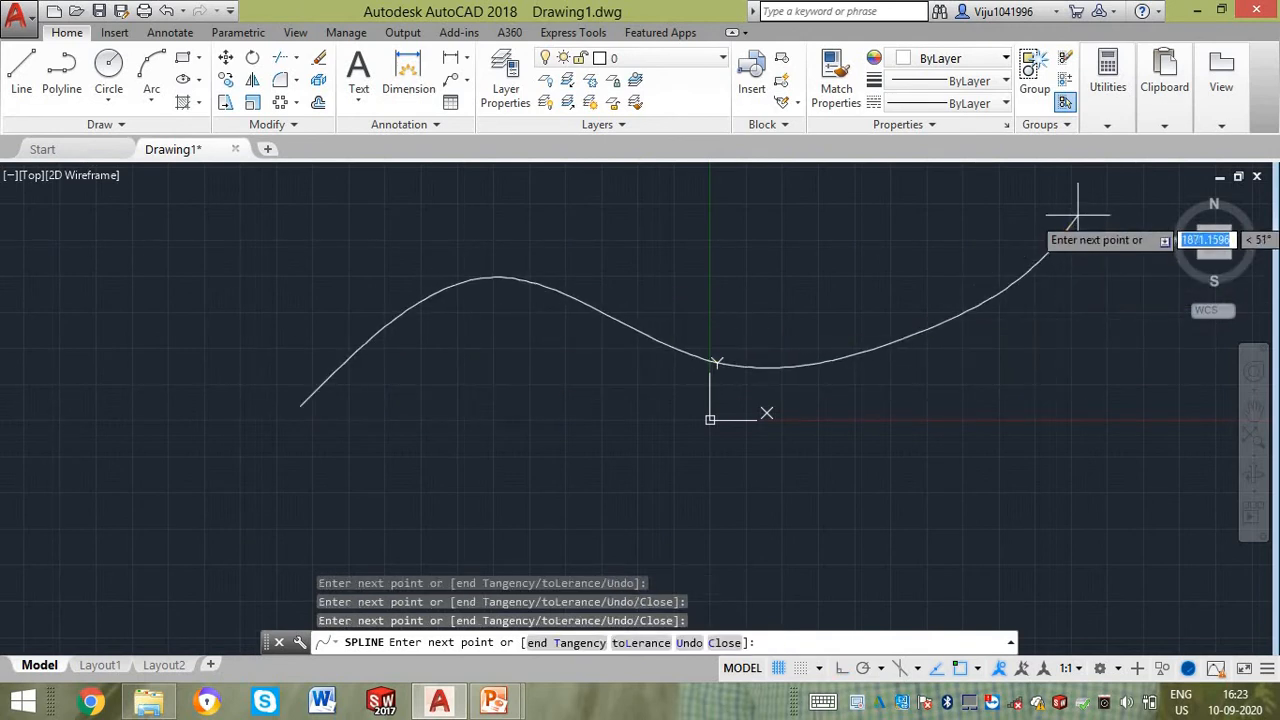
right_click(1100, 240)
click(1110, 249)
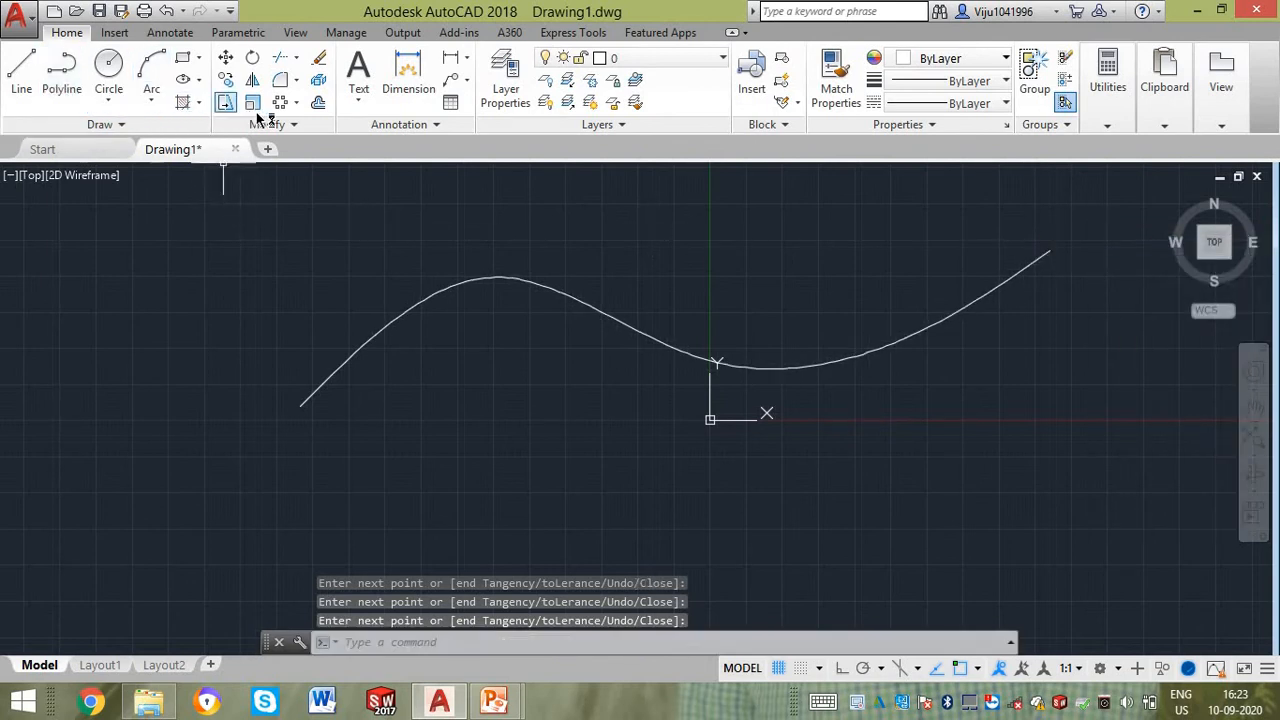
- Draw a small circle centred on the spline near its lower-left end
text(c)
key(Return)
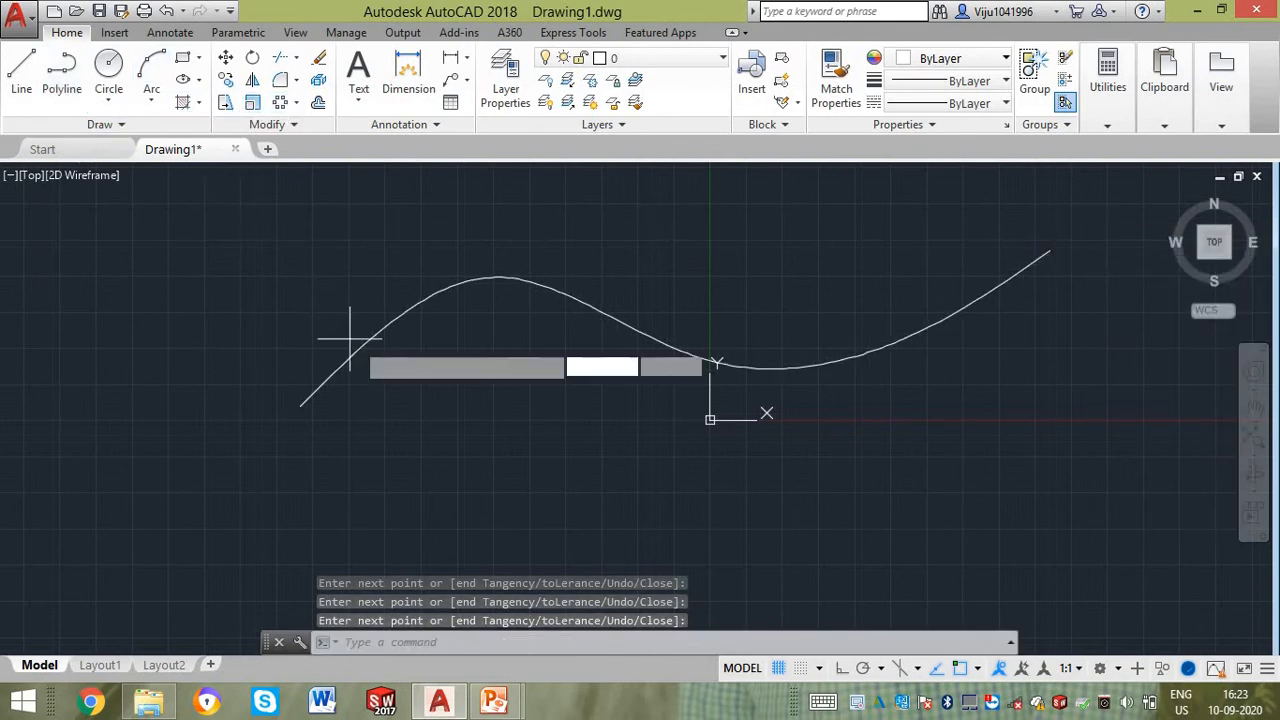
click(333, 368)
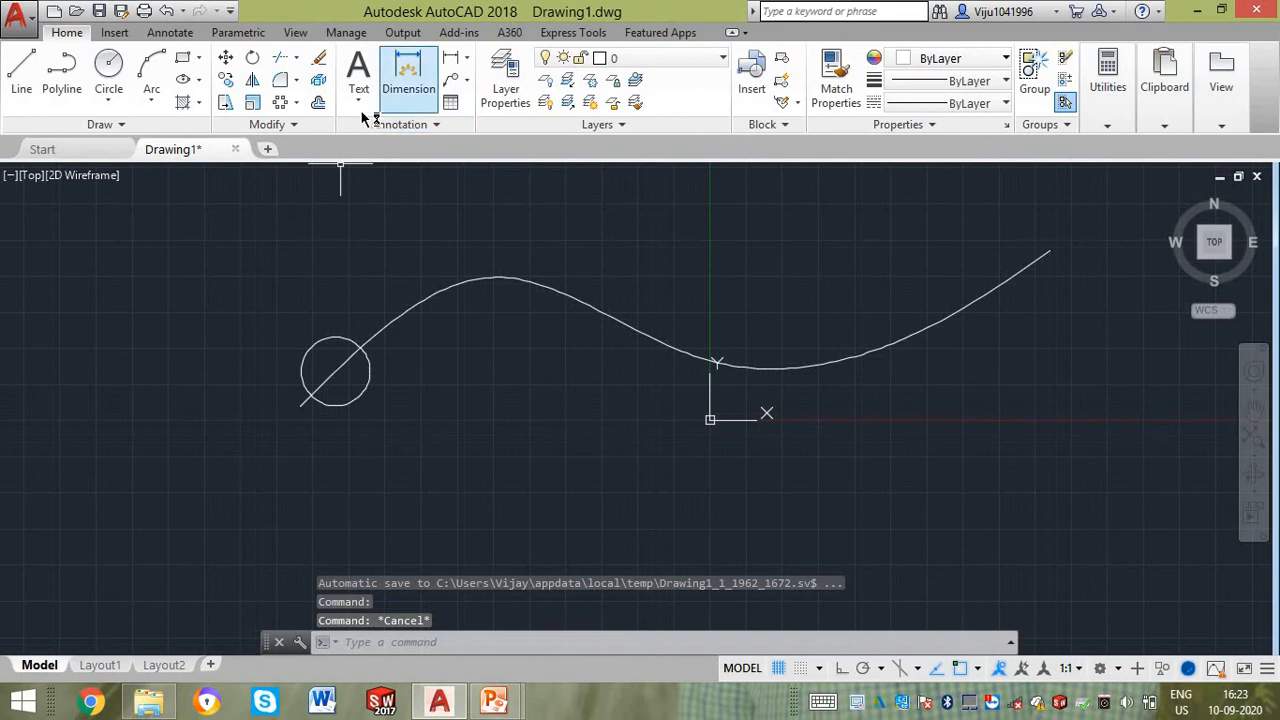
- Create a path array of the small circle using the spline as the path curve
click(296, 103)
click(295, 168)
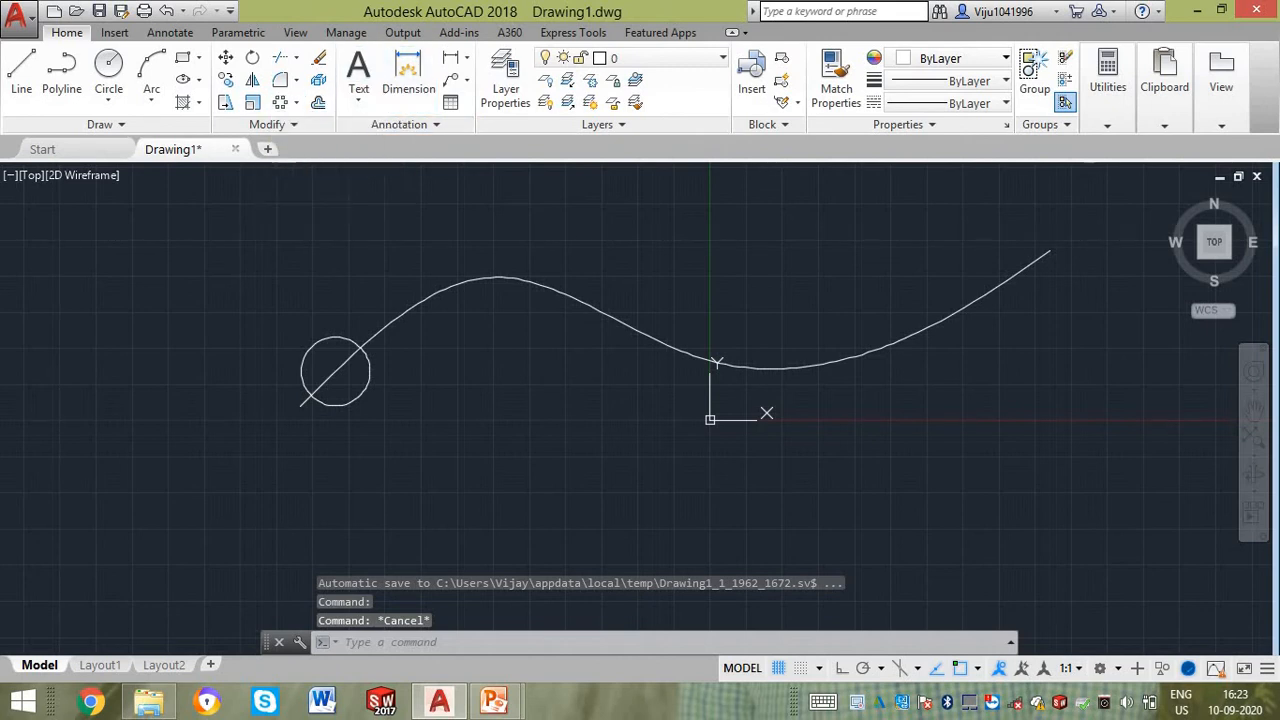
click(333, 337)
key(Return)
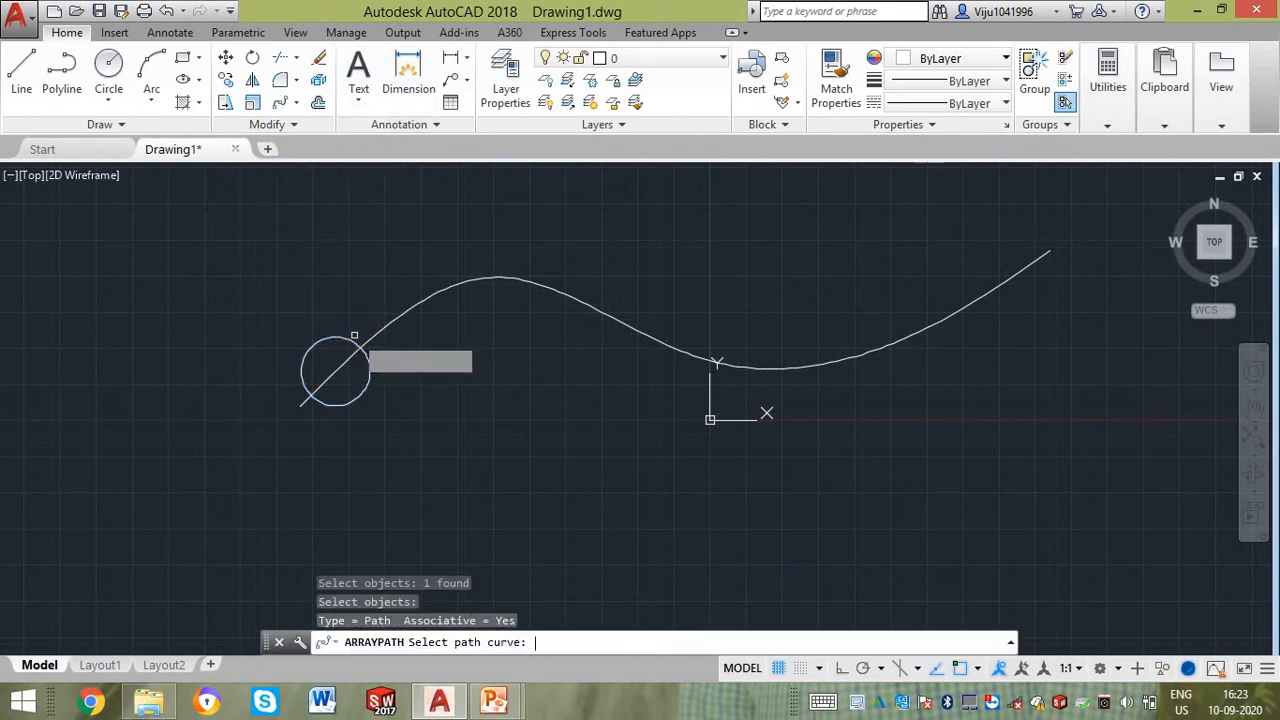
click(398, 318)
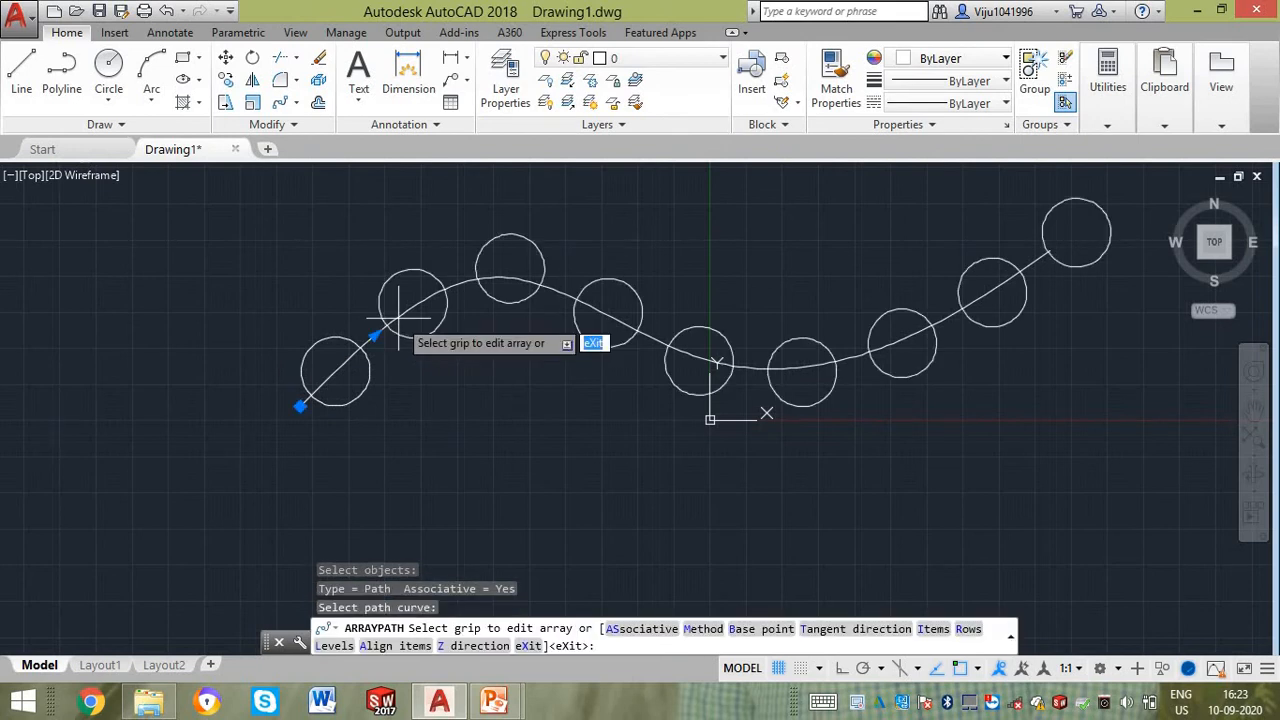
- Stretch the path array's item spacing with its grip to about 4991
scroll(749, 349, down, 2)
click(535, 334)
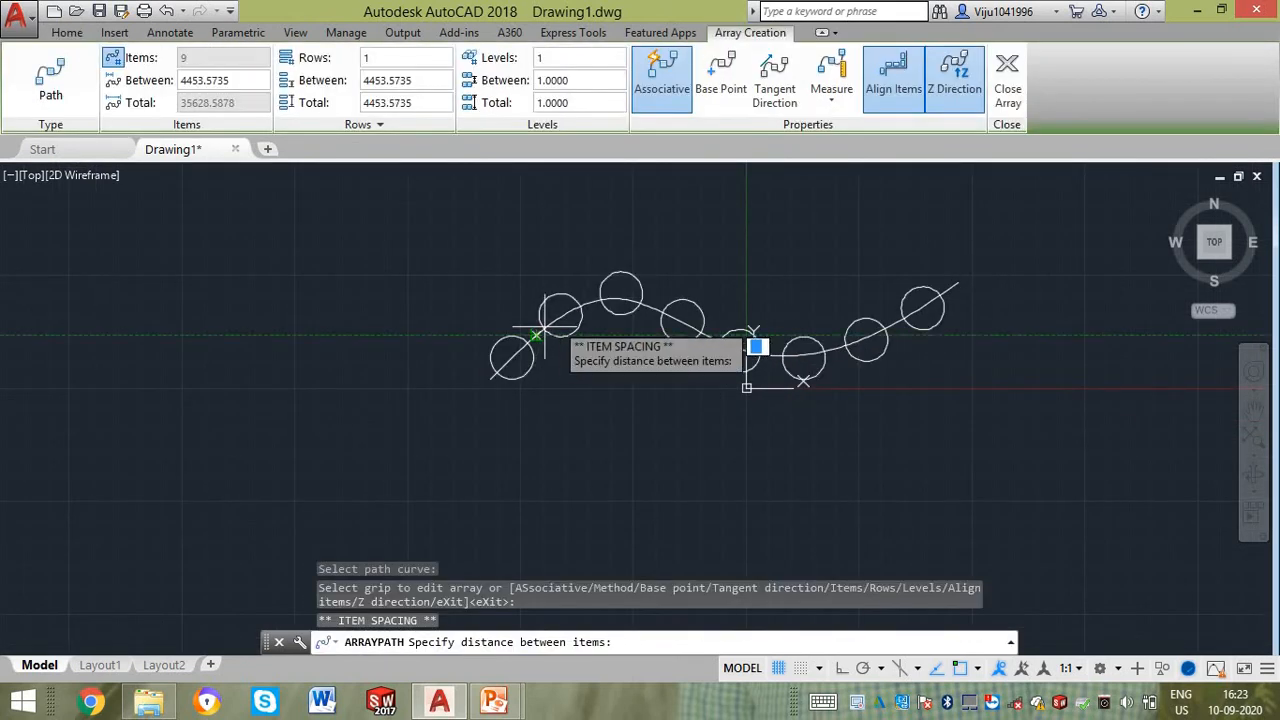
click(566, 317)
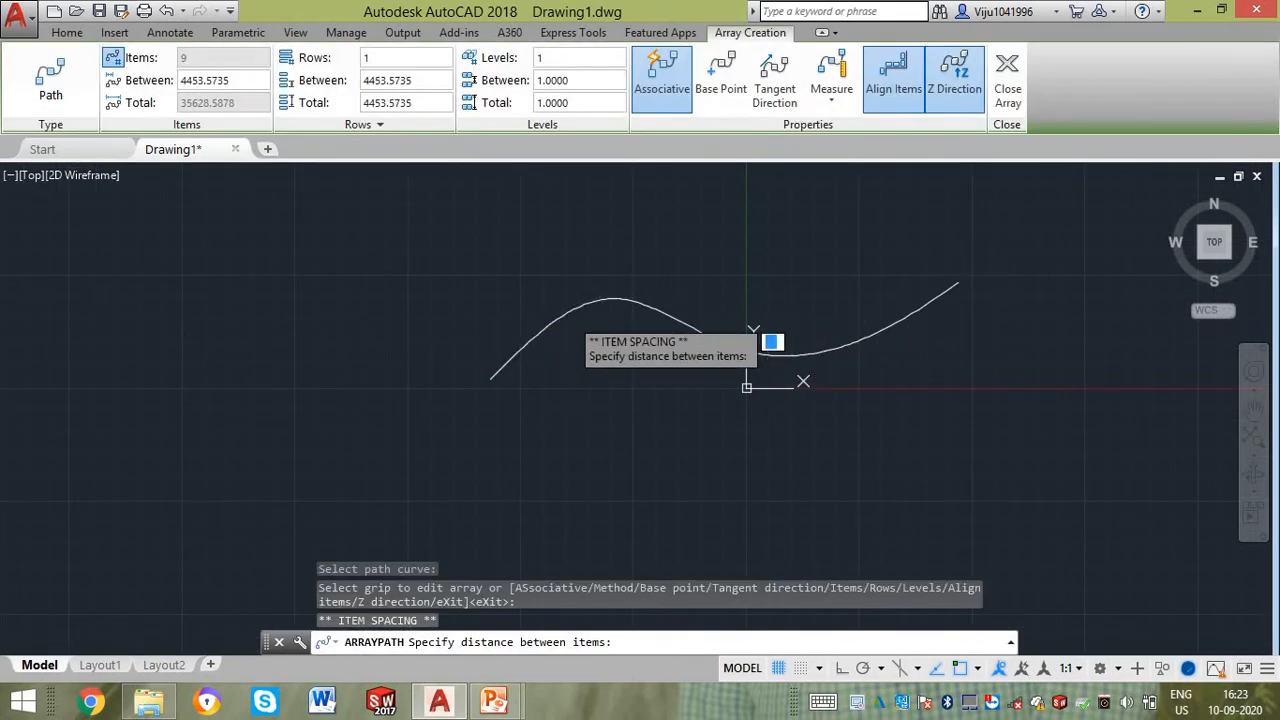
click(566, 314)
click(426, 290)
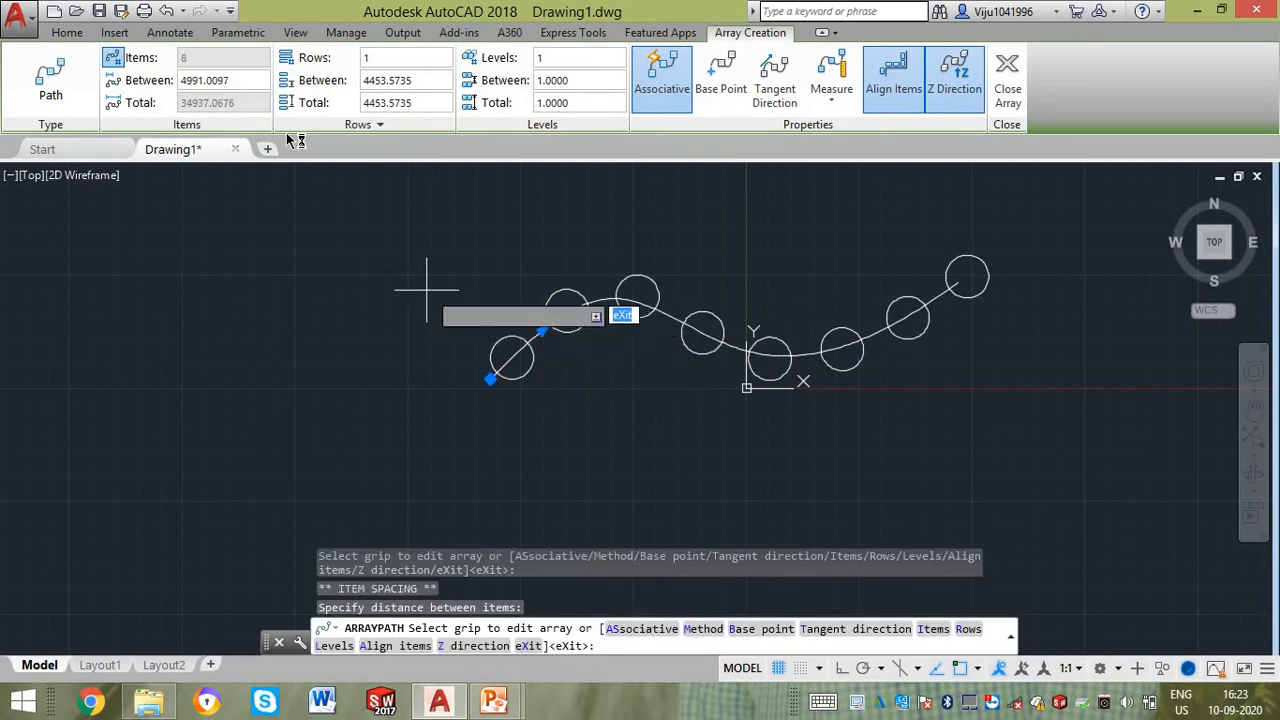
- Set the distance between the path array's items to 2502
click(247, 83)
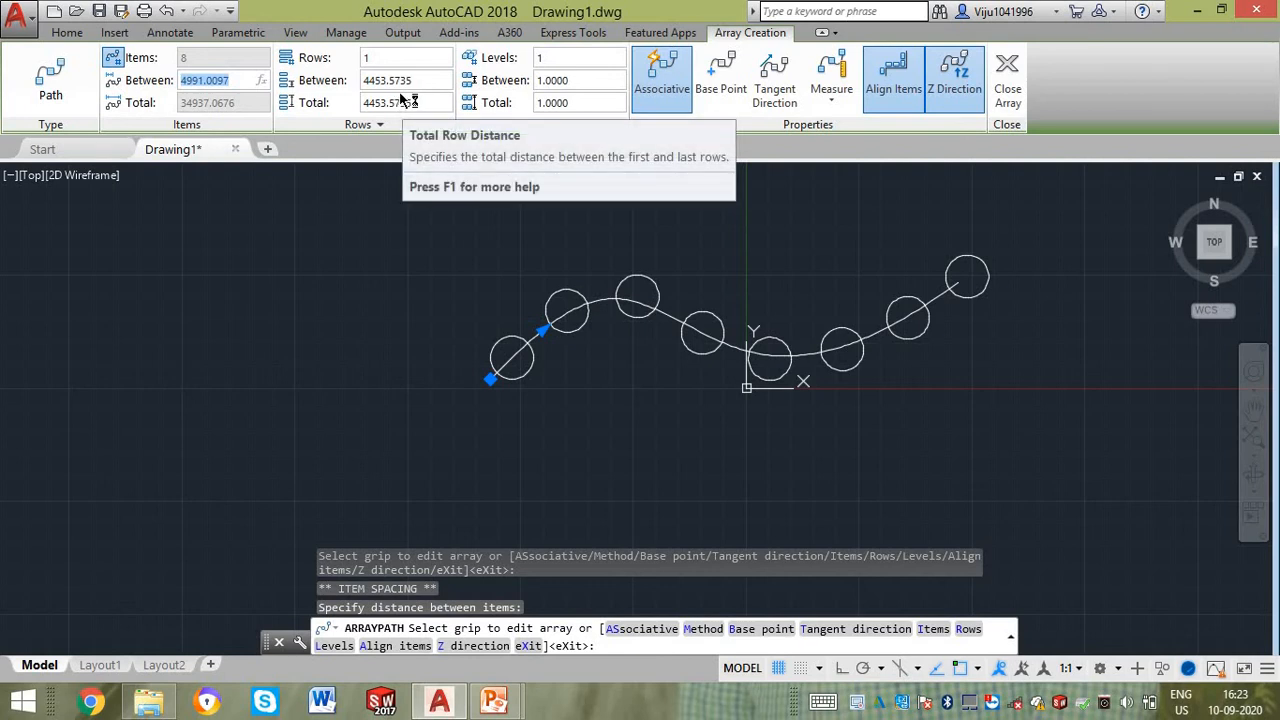
text(2502)
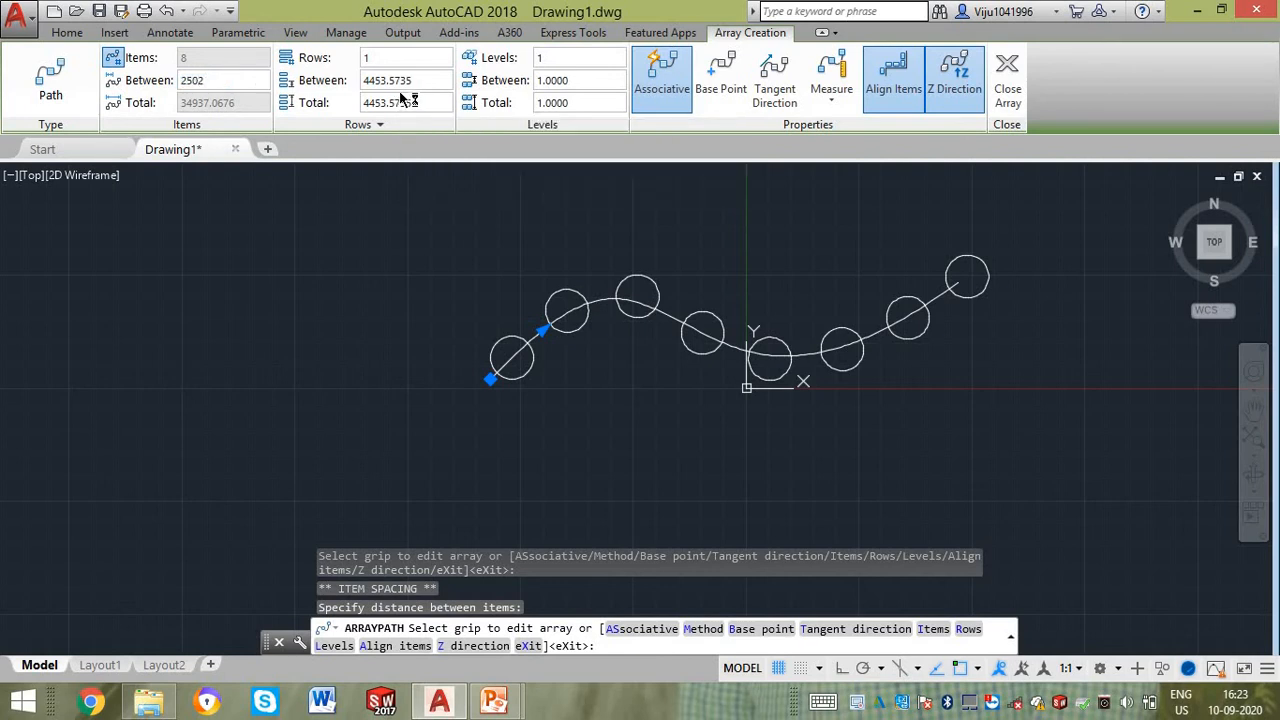
key(Return)
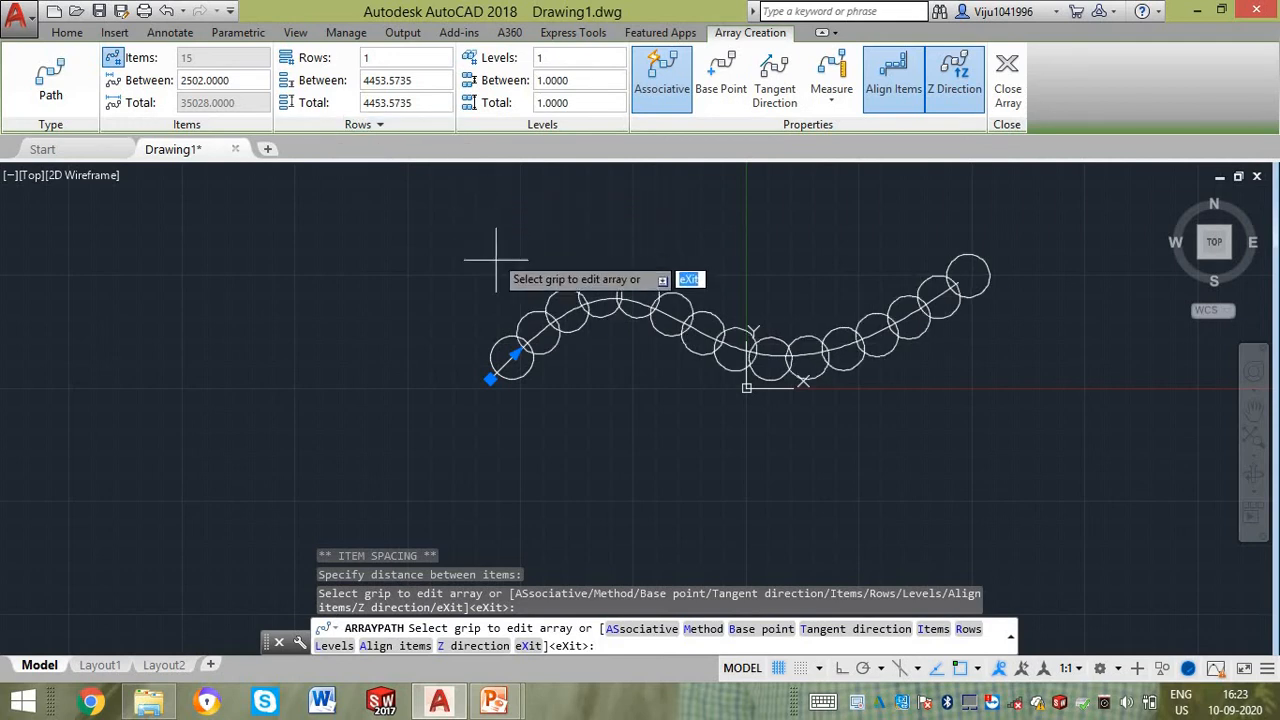
- Give the path array two rows, extend the row count to four with its grip, and finish the array
scroll(540, 319, up, 5)
scroll(540, 319, down, 5)
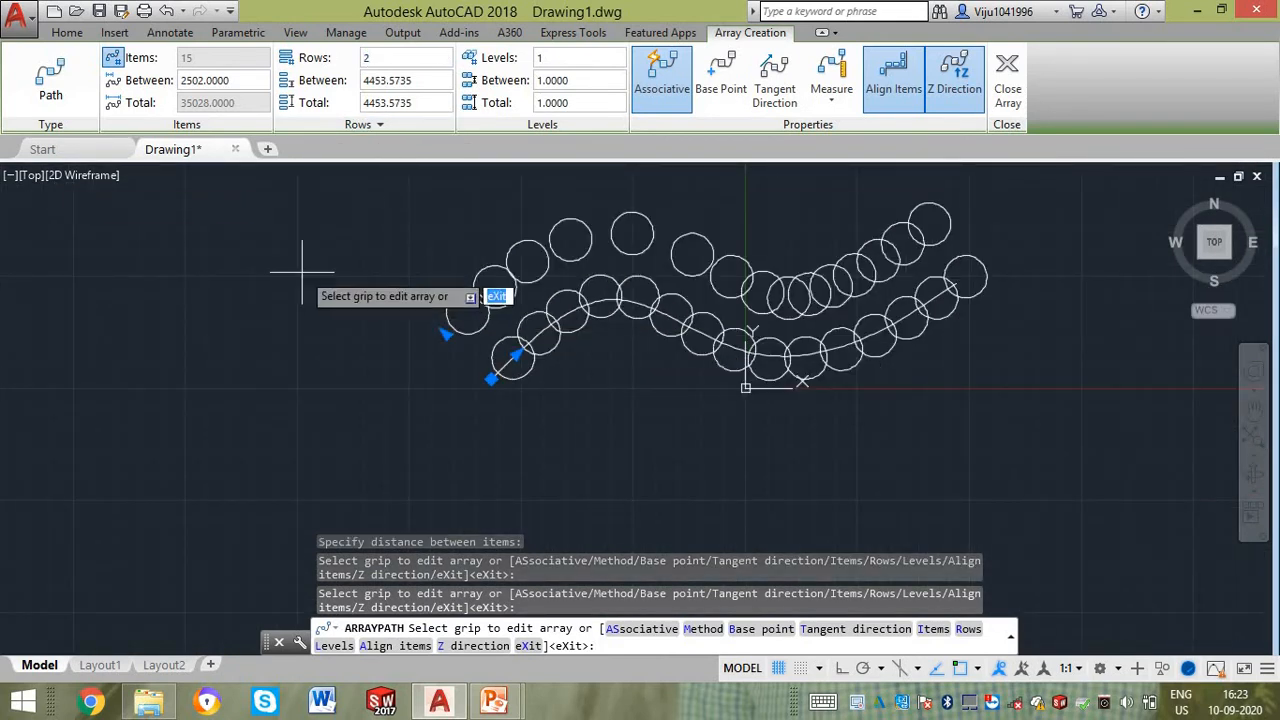
click(447, 335)
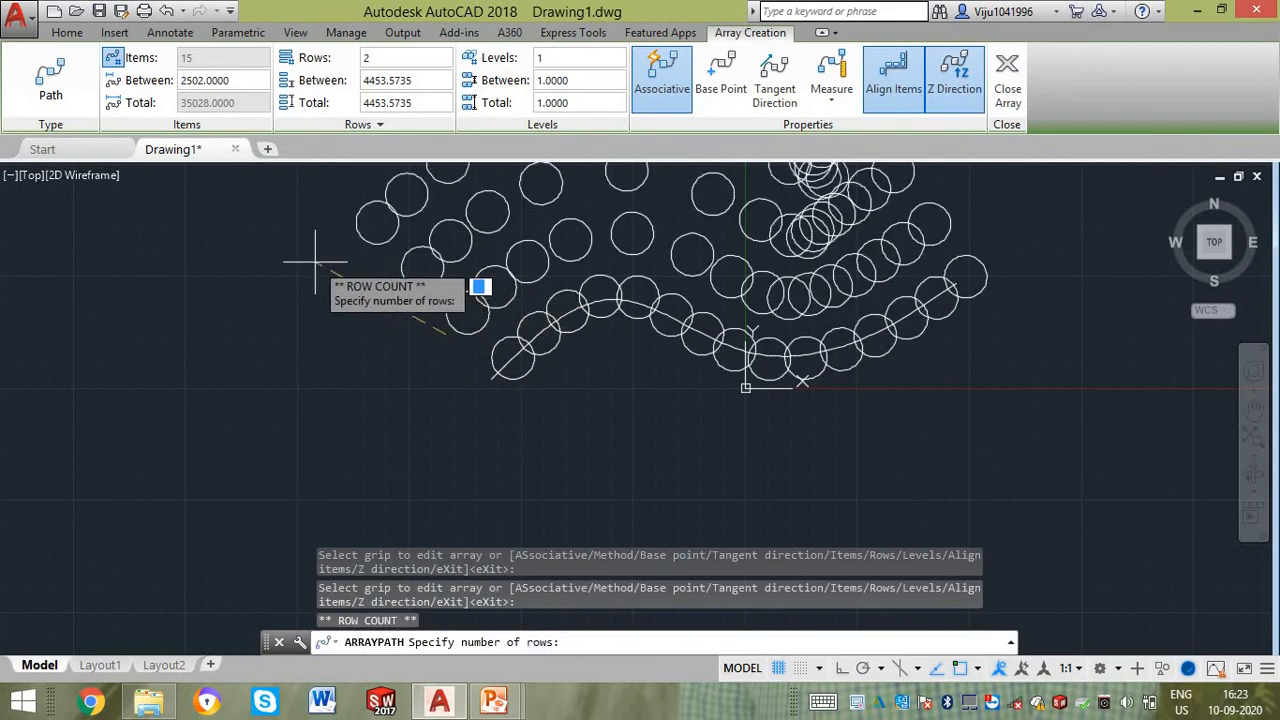
click(303, 263)
key(Return)
key(Escape)
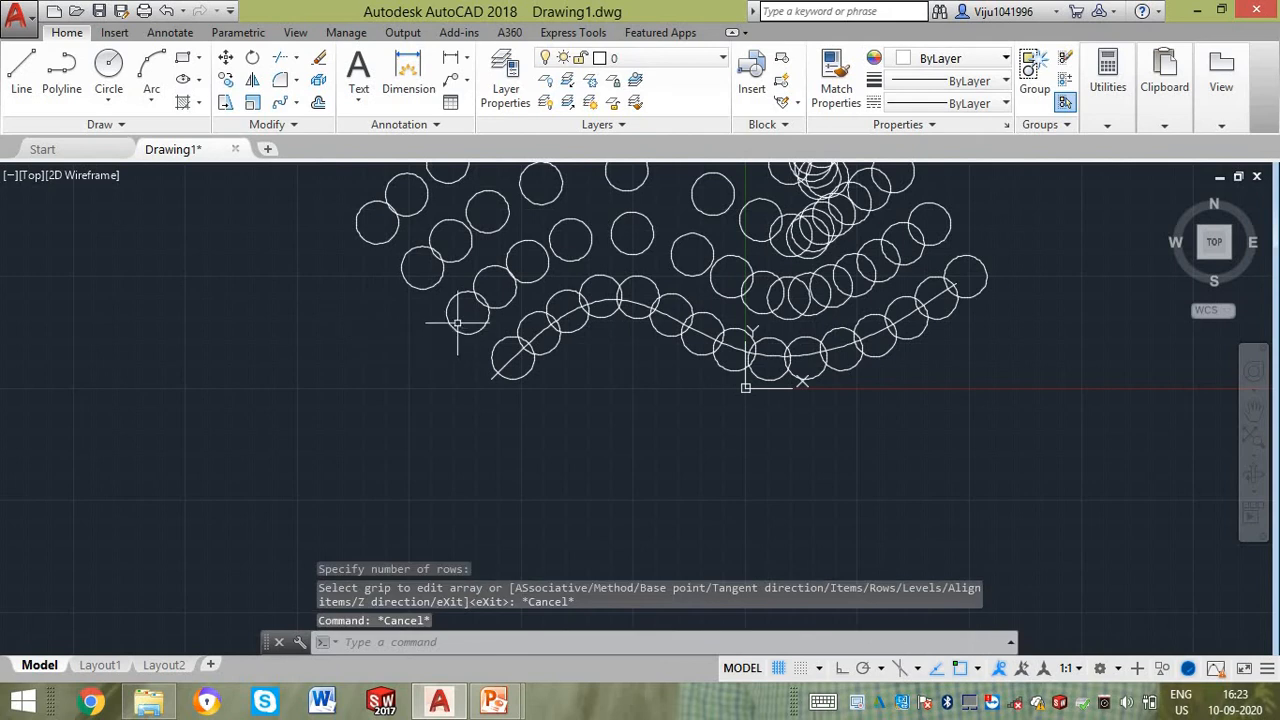
- Select the path array, stretch its row spacing to about 6828, and reduce the row count to two
click(428, 290)
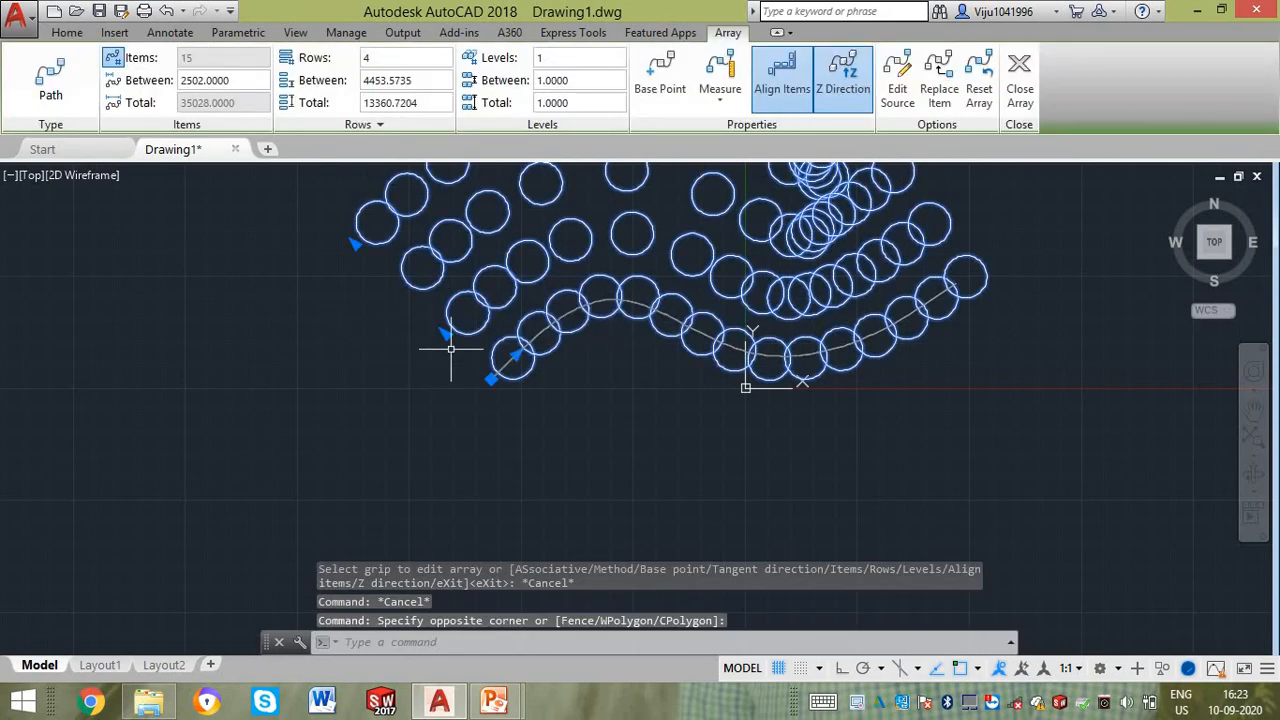
click(447, 334)
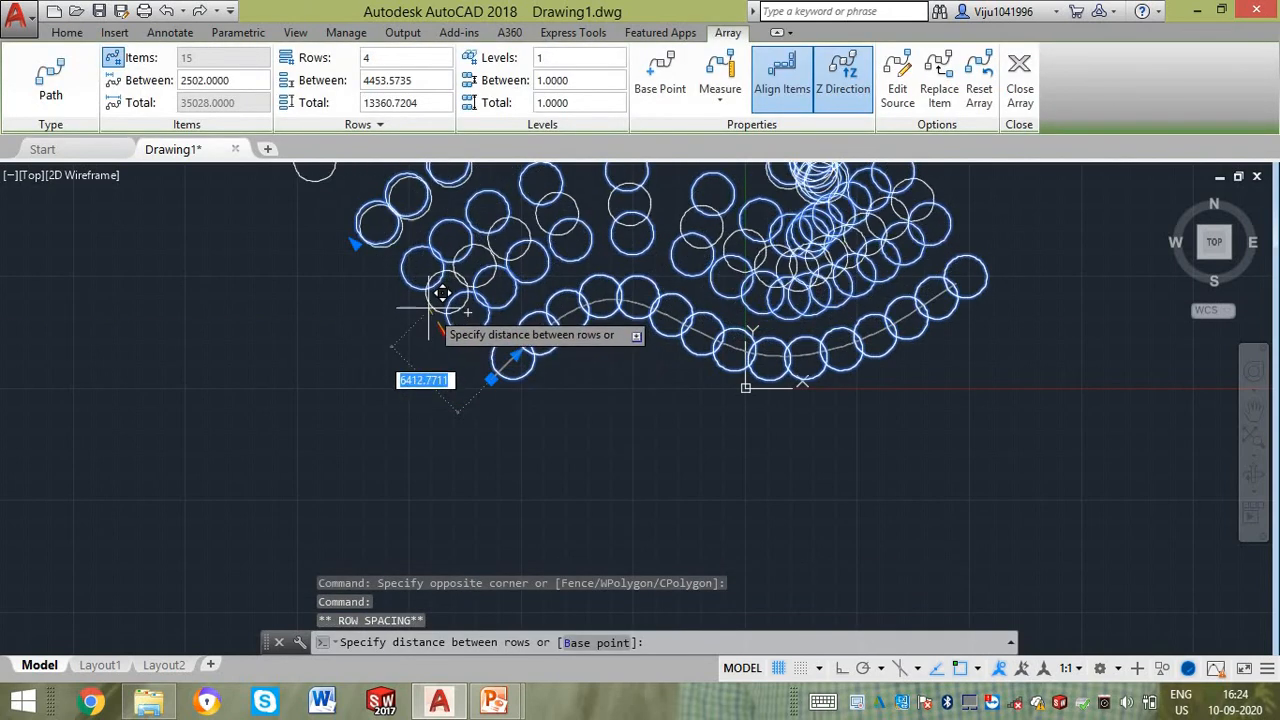
click(285, 178)
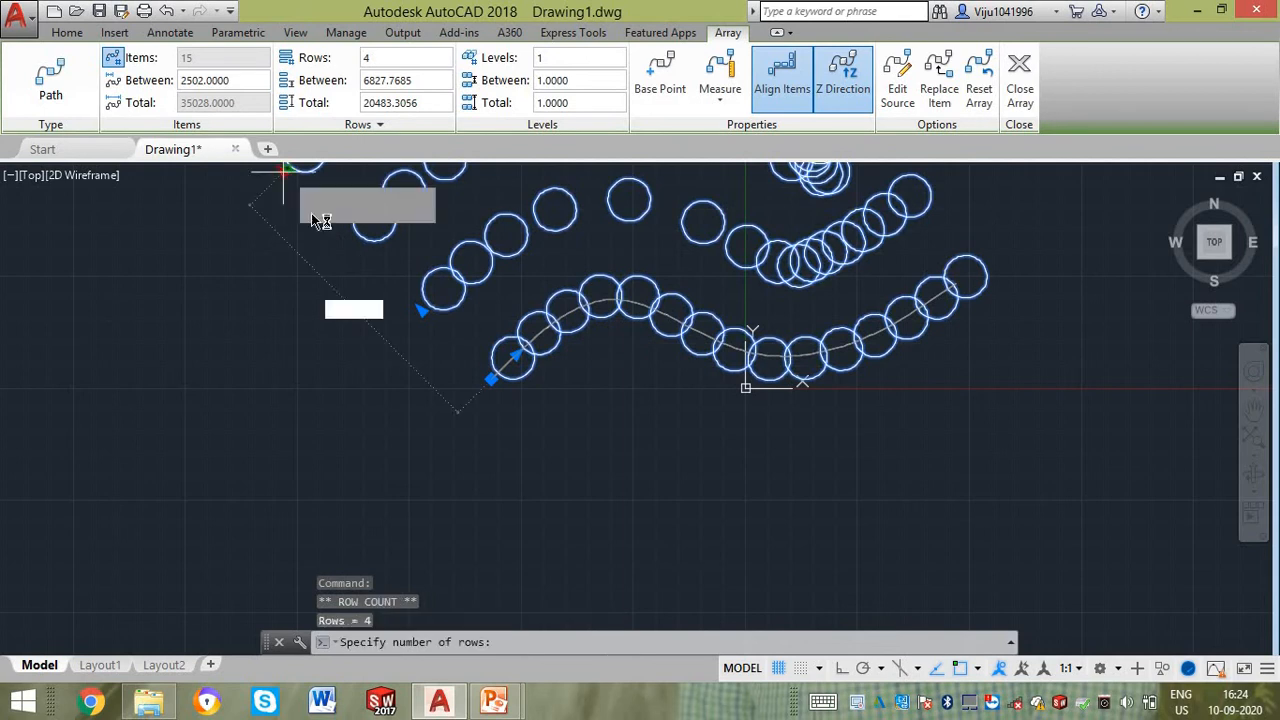
click(391, 300)
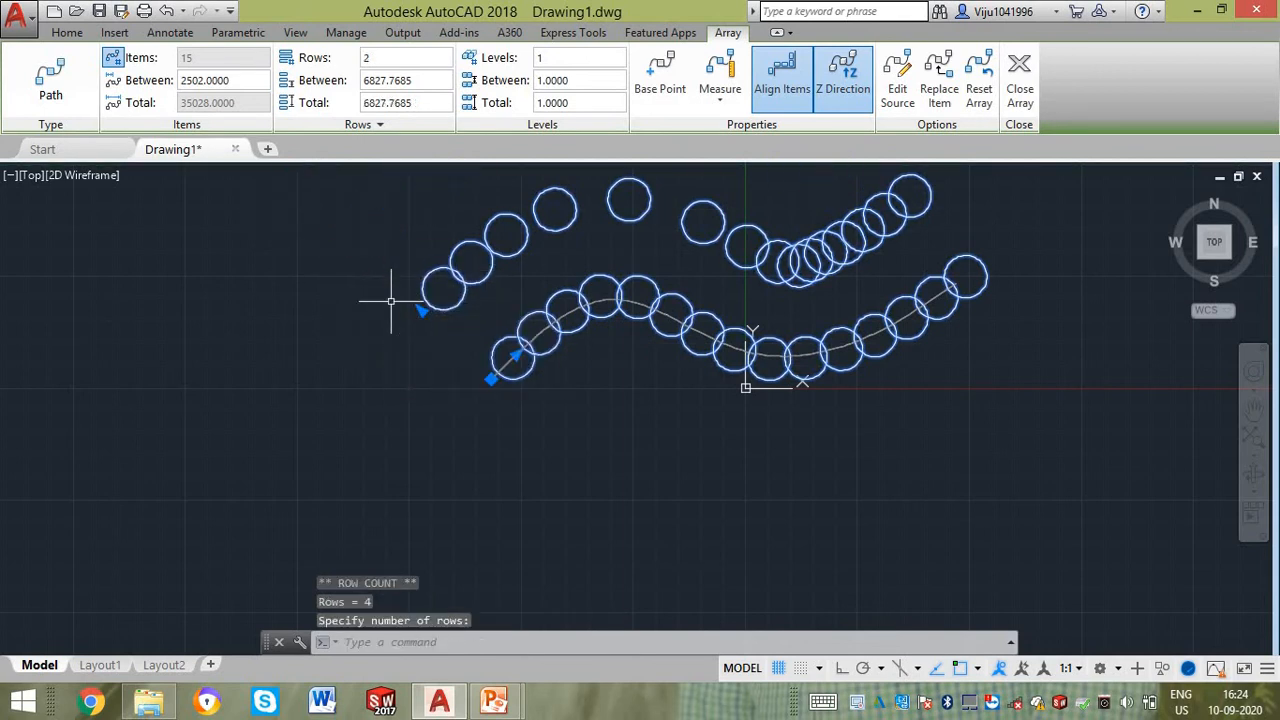
- Set the path array's item spacing to 3500 and again to 4500, and deselect the array
click(234, 84)
text(35)
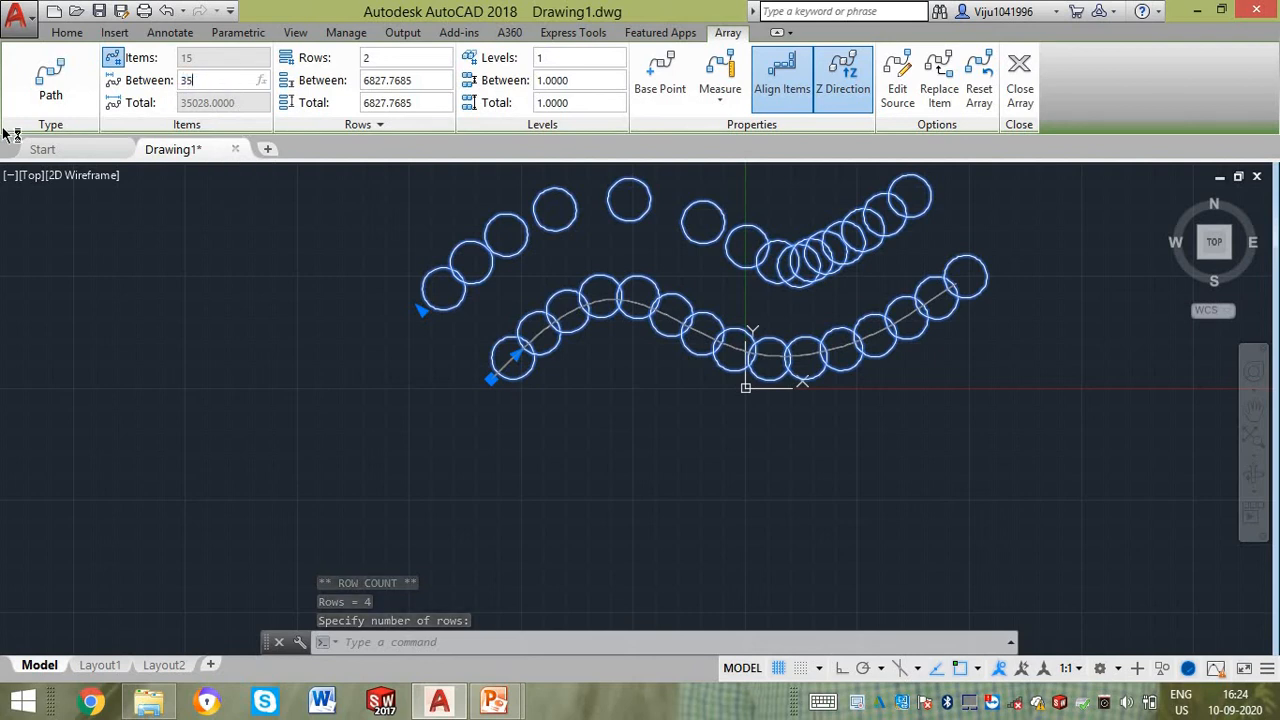
text(00)
key(Return)
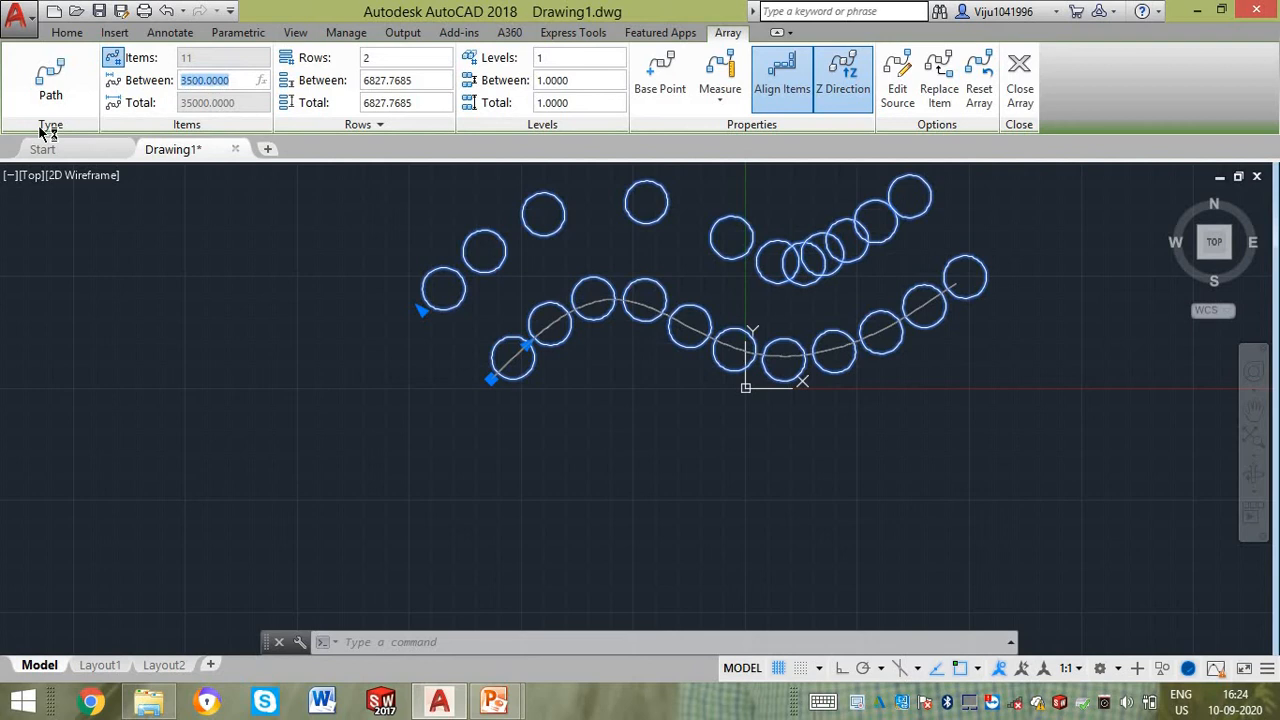
text(4500)
key(Return)
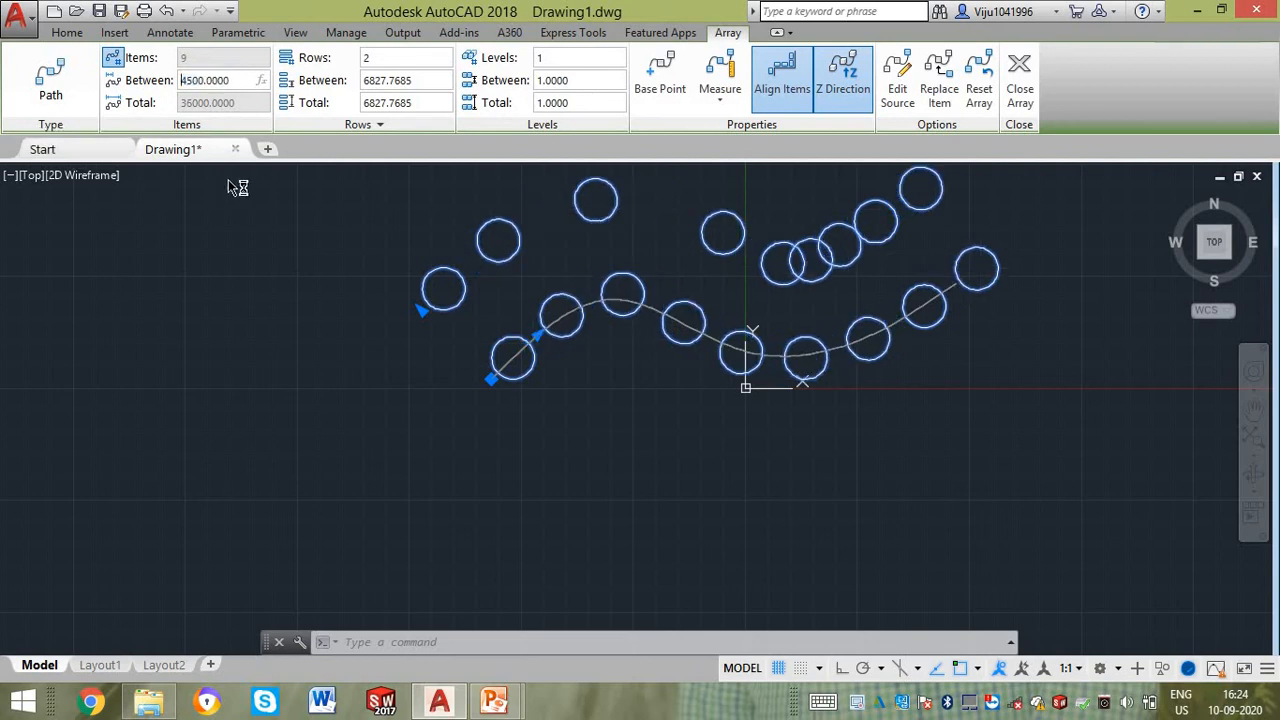
key(Escape)
key(Escape)
- Stretch the path spline's second fit point downward to flatten the curve's first hump, and deselect the spline
click(650, 307)
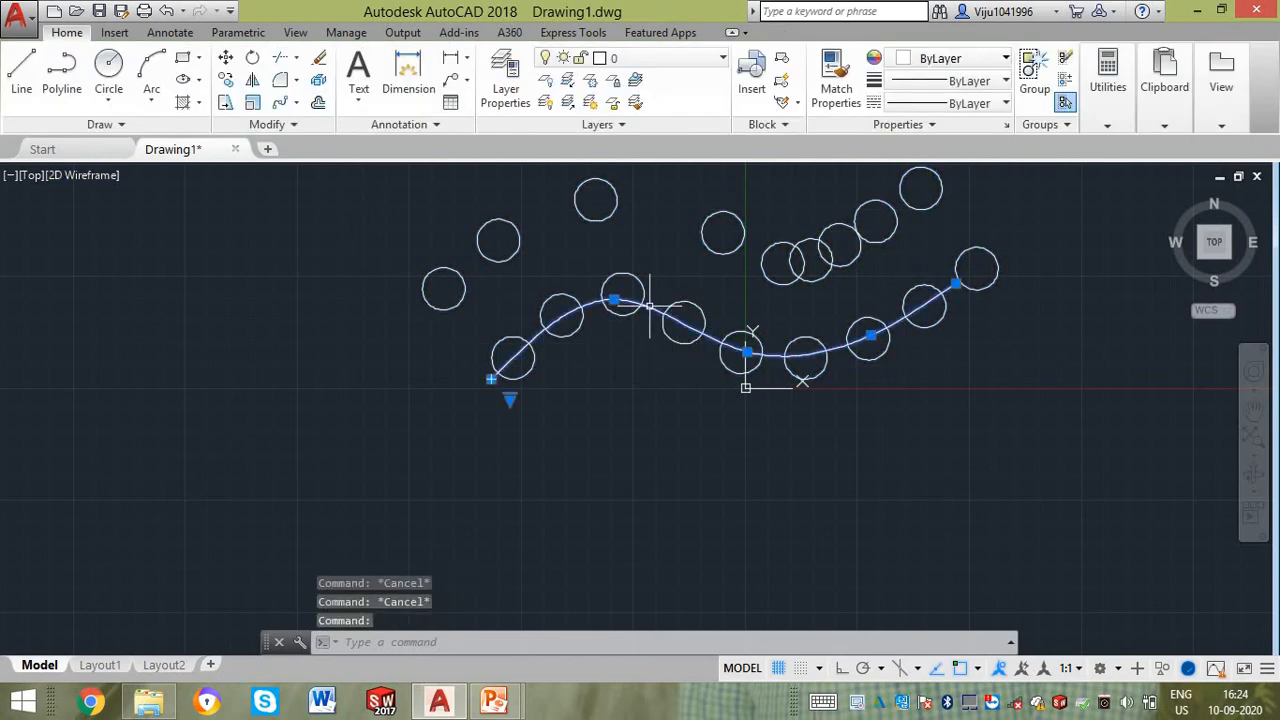
click(613, 299)
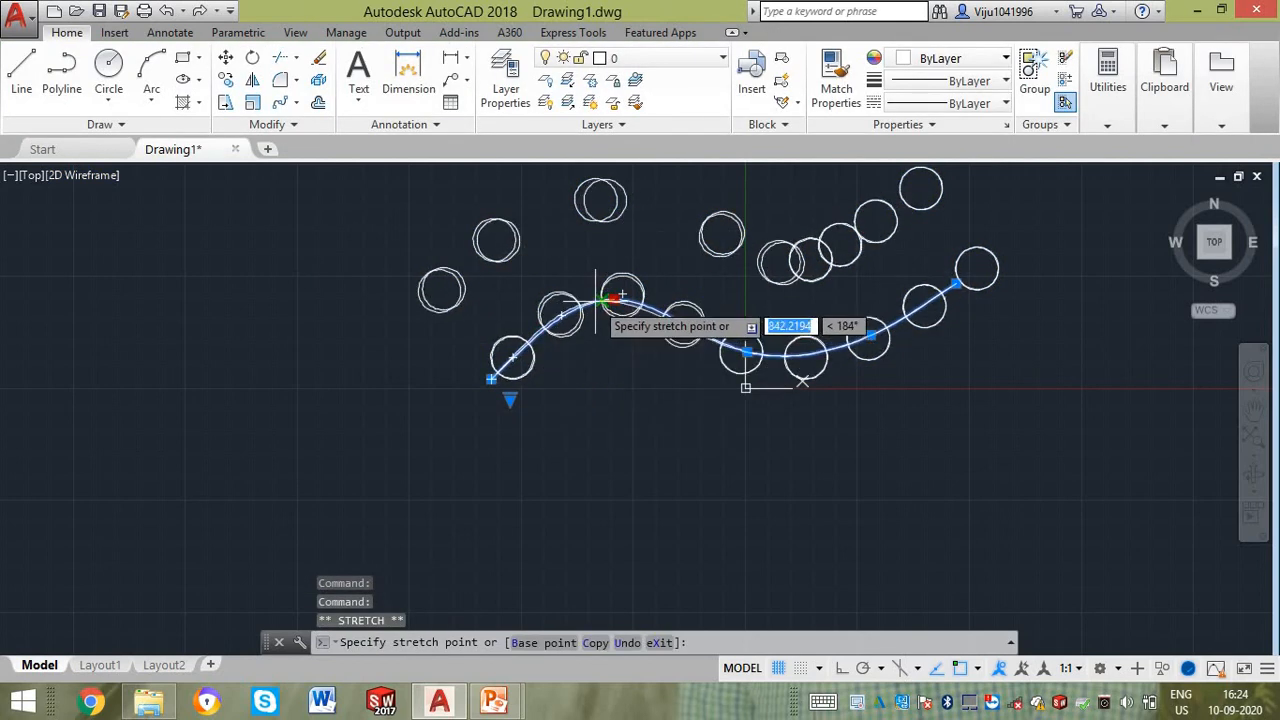
click(587, 362)
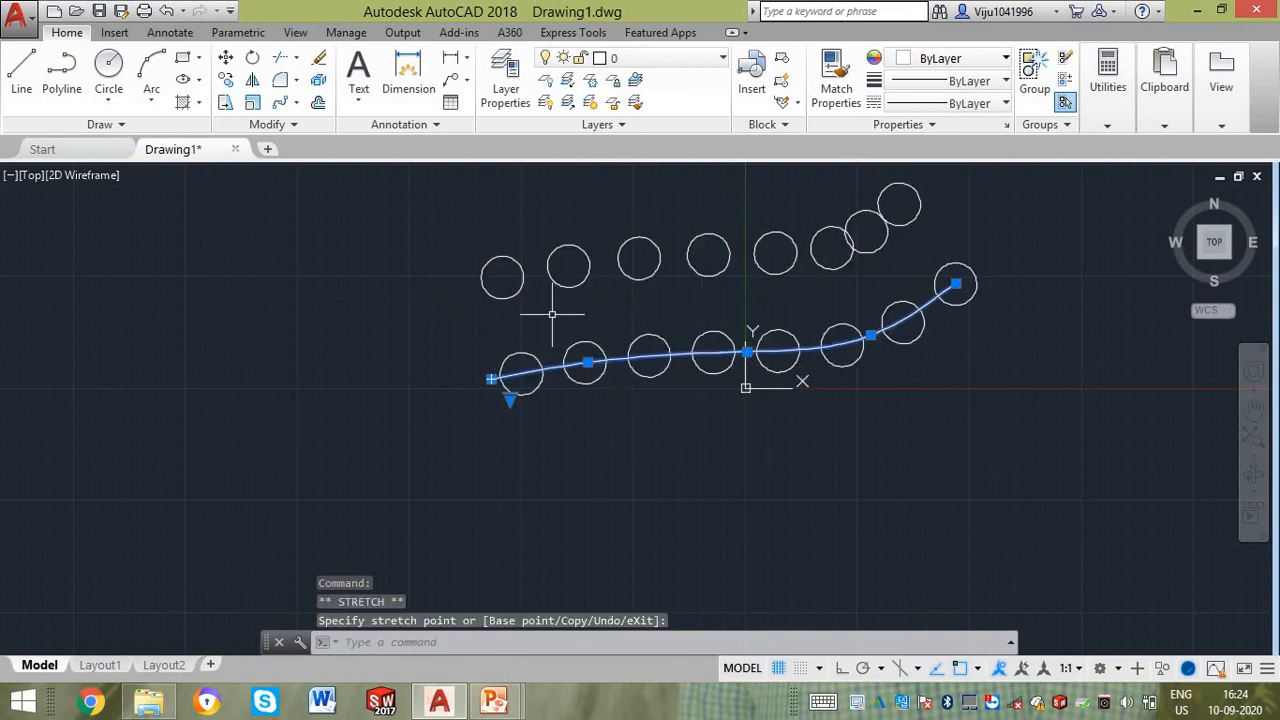
scroll(514, 363, down, 4)
key(Escape)
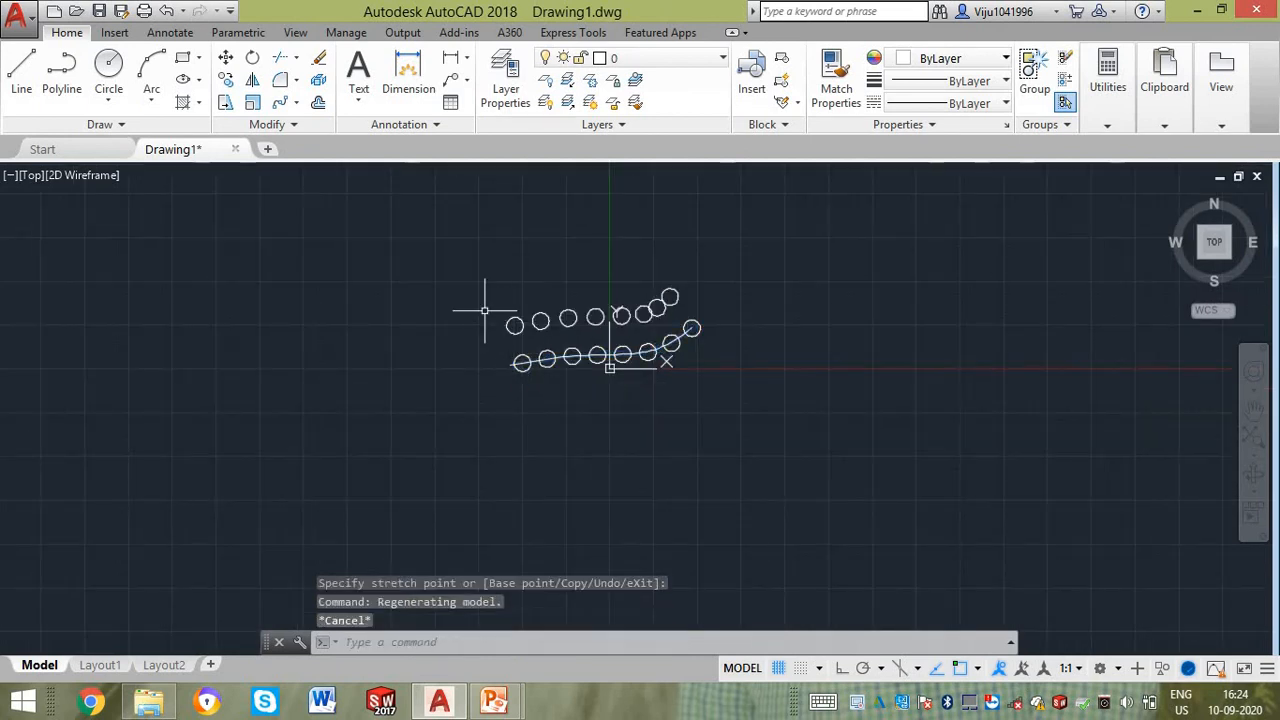
- Delete the path array and its spline together
click(391, 247)
click(754, 383)
key(Delete)
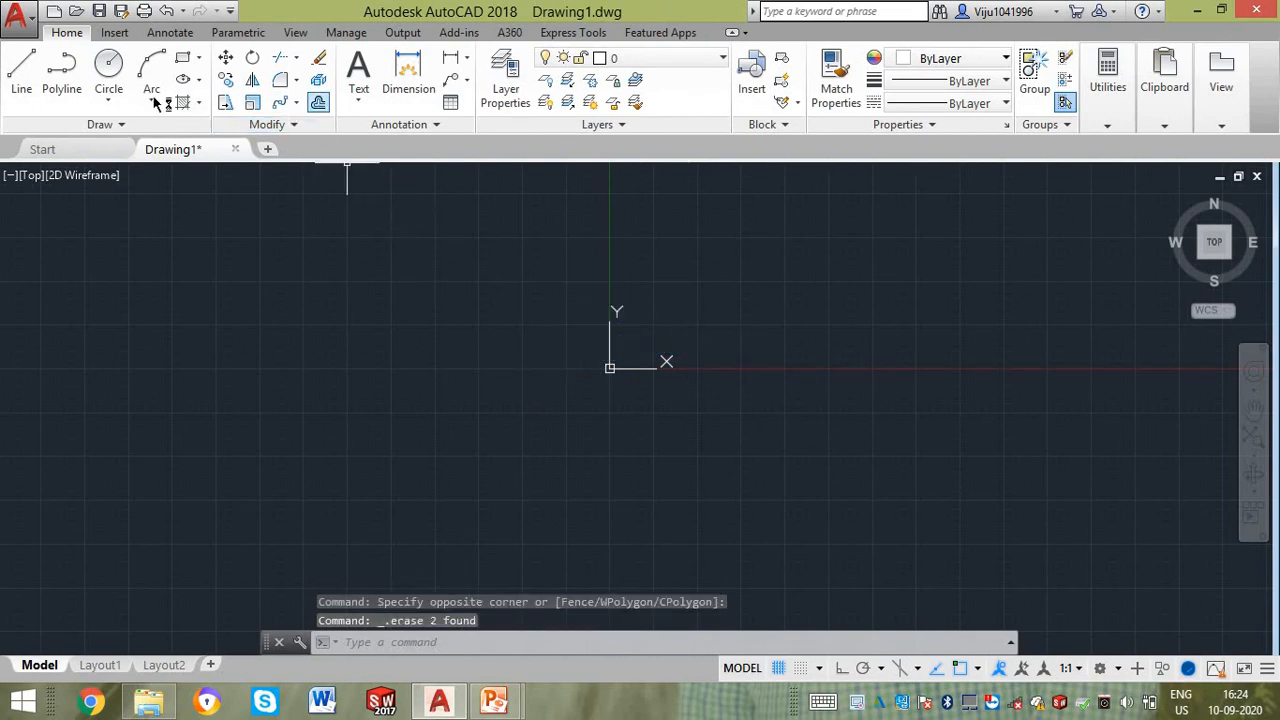
- Draw a freehand rectangle to the left of the origin
text(rec)
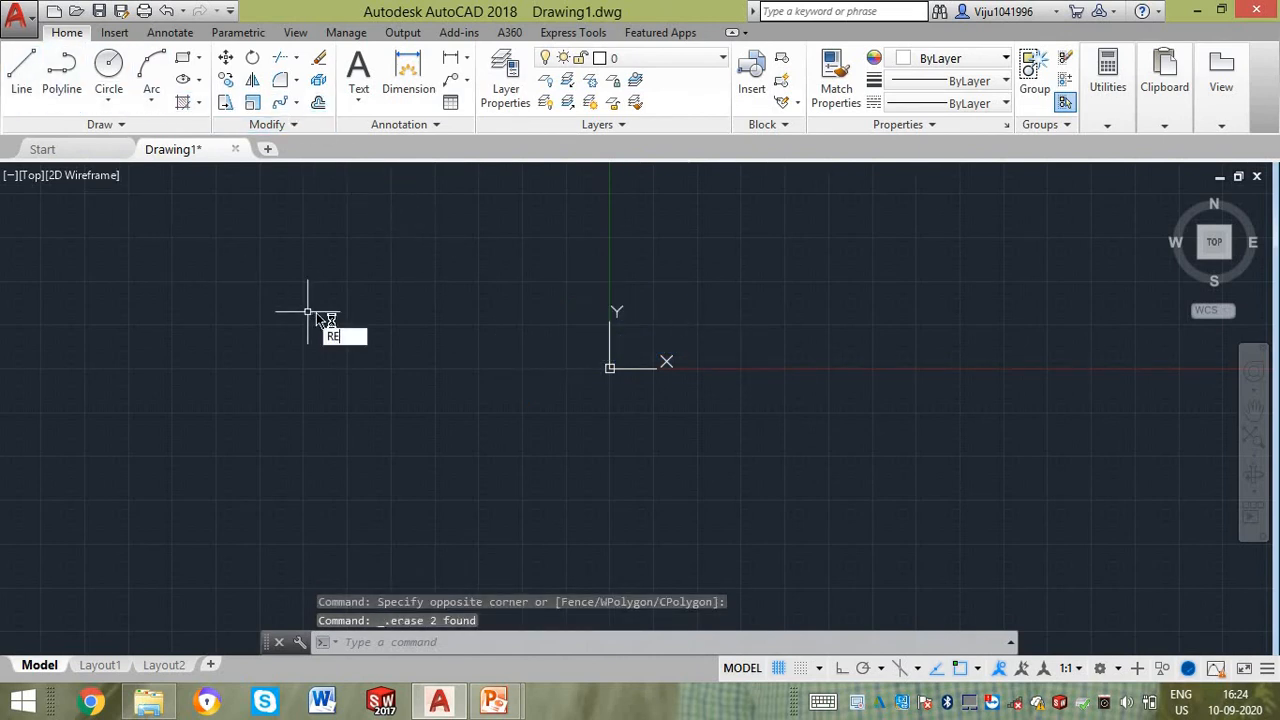
key(Return)
click(368, 278)
click(510, 356)
key(Escape)
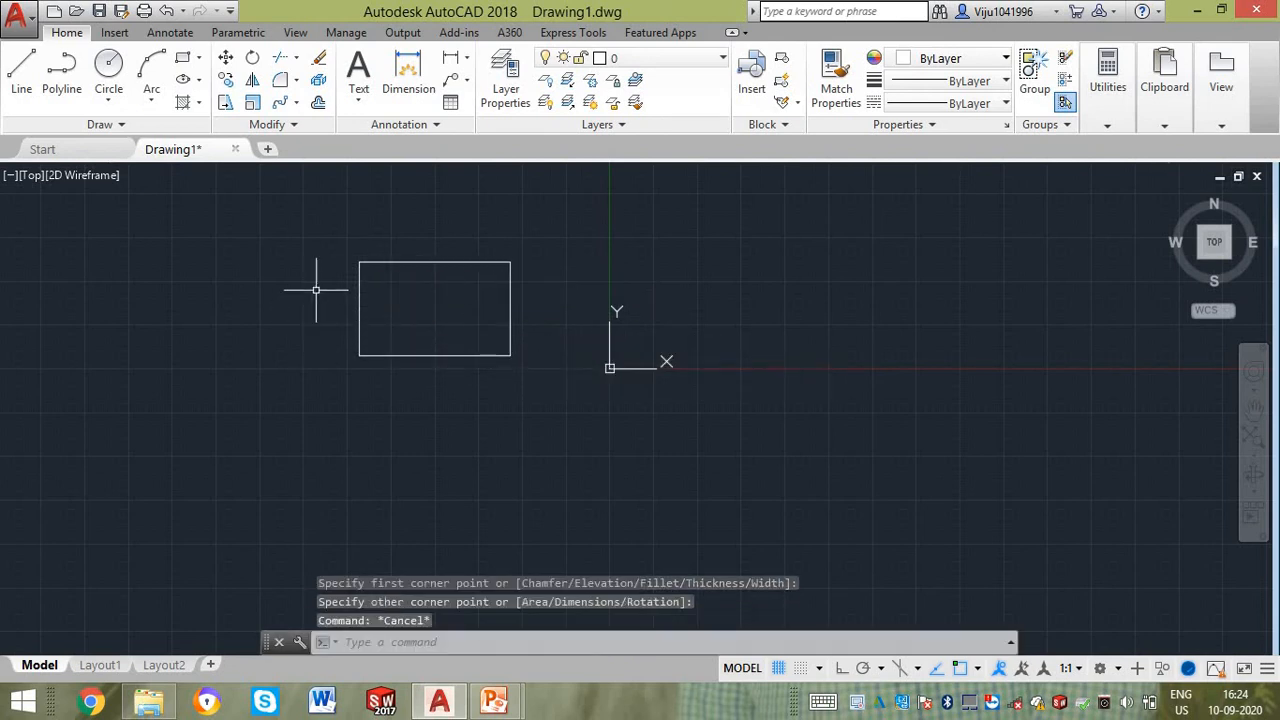
- Explode the rectangle into separate lines
click(360, 282)
text(x)
key(Return)
scroll(360, 289, up, 2)
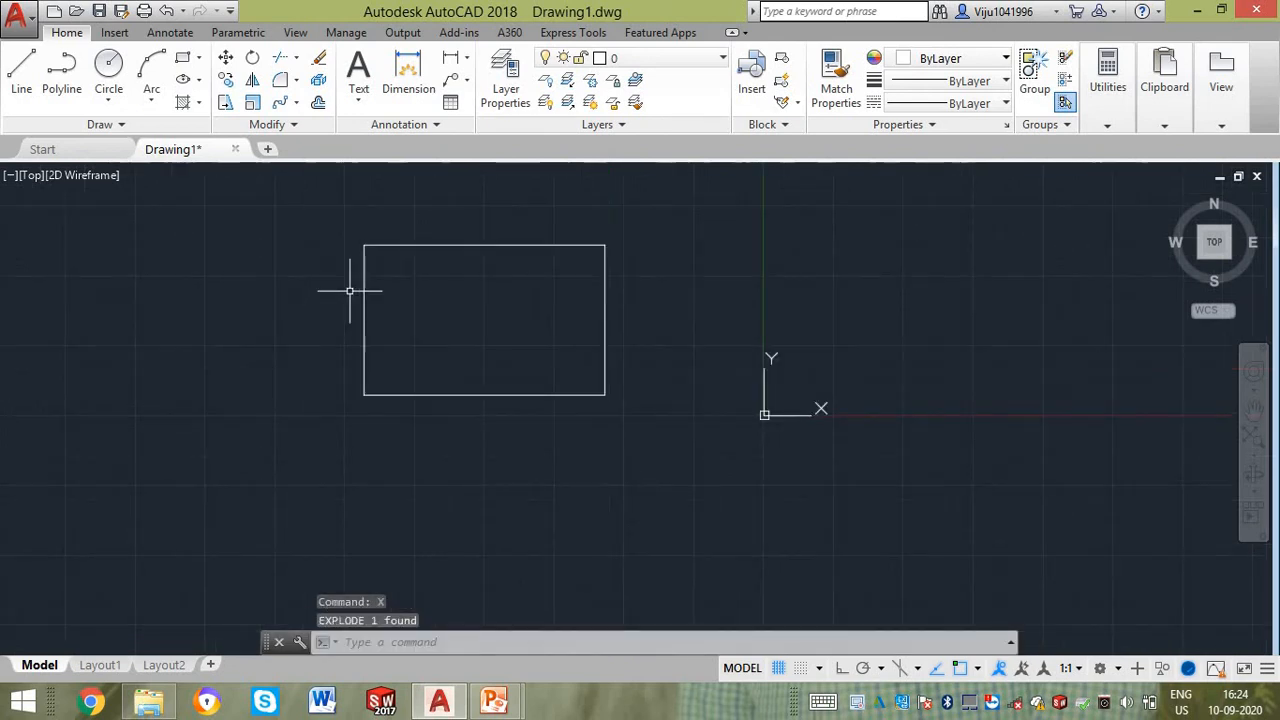
scroll(407, 286, up, 2)
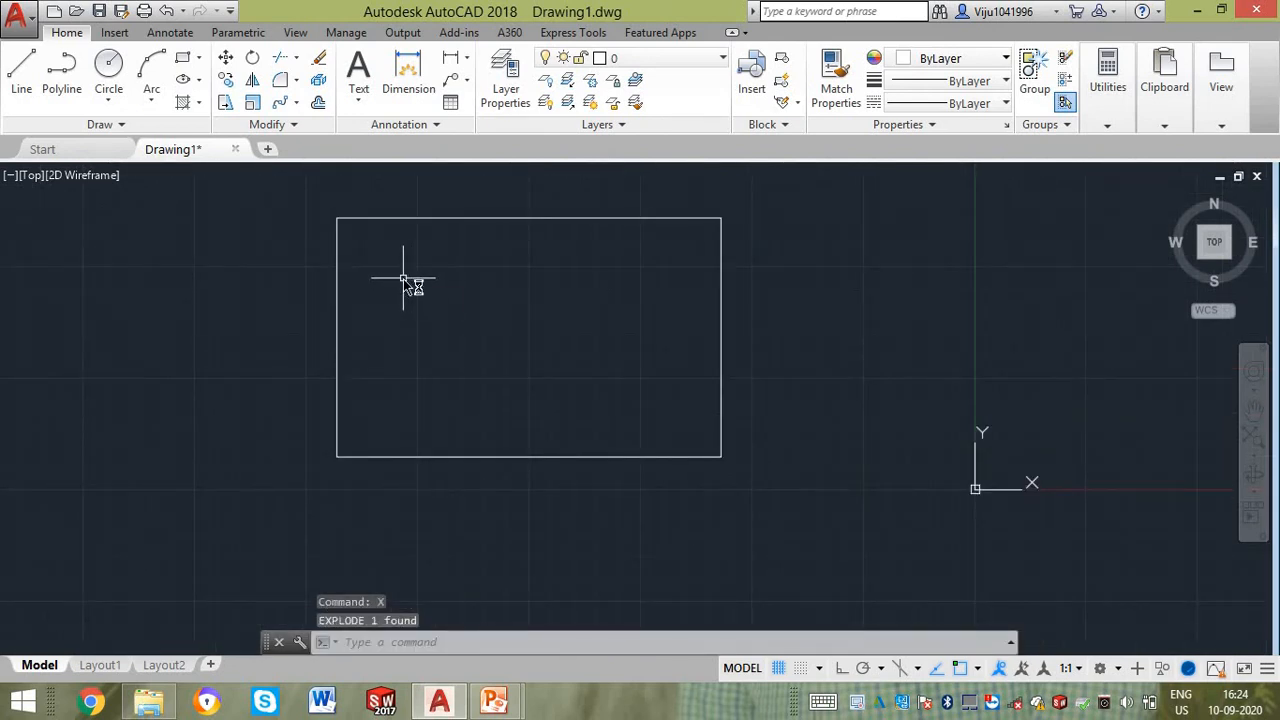
text(o)
key(Return)
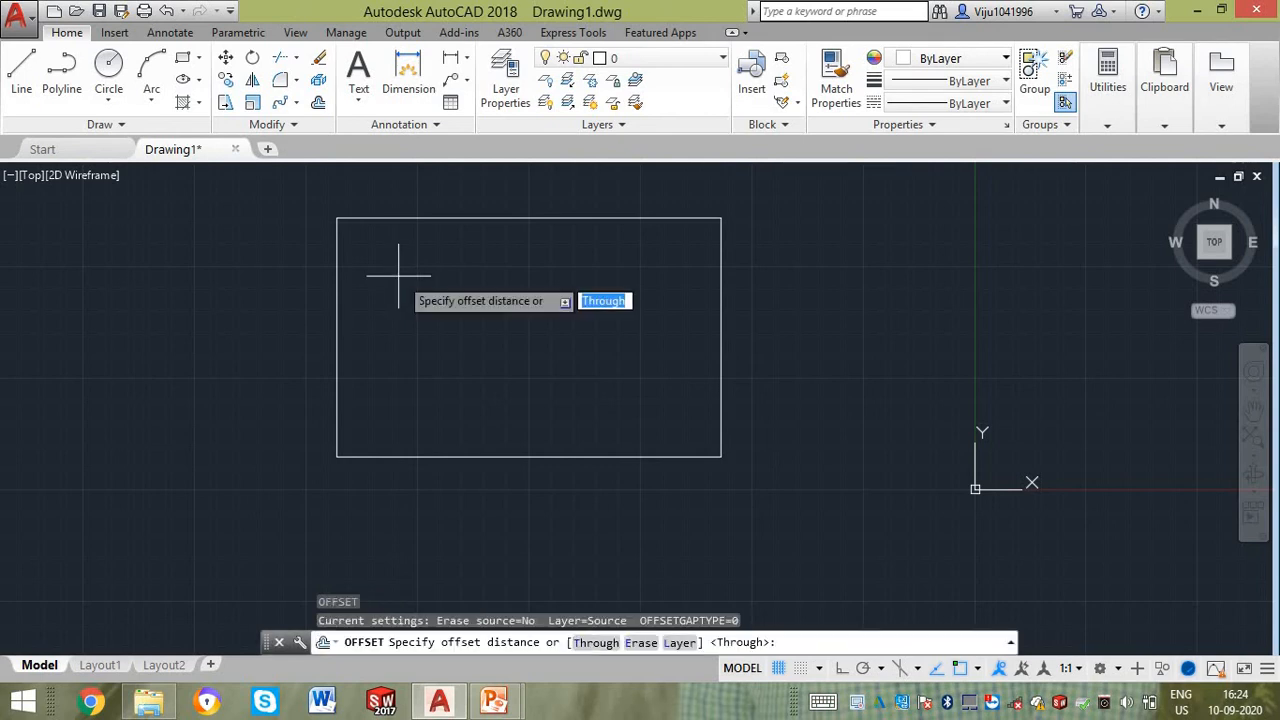
text(25)
key(Return)
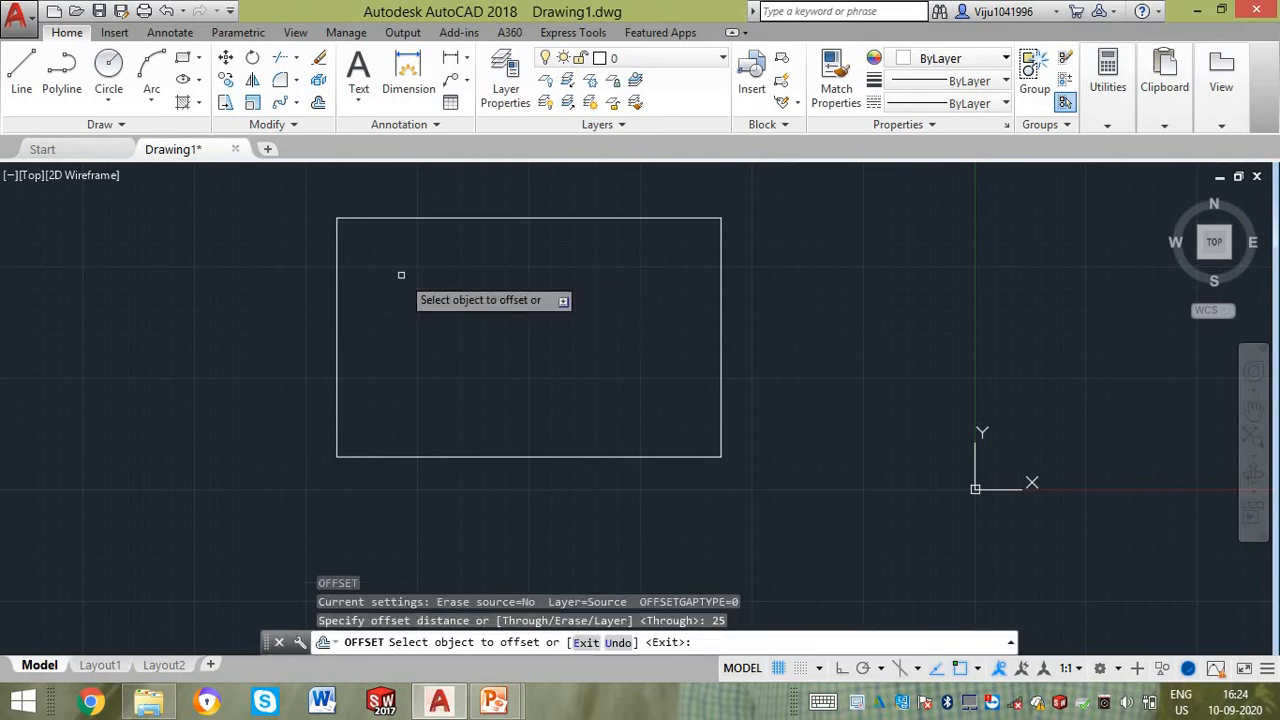
click(338, 242)
scroll(358, 290, up, 5)
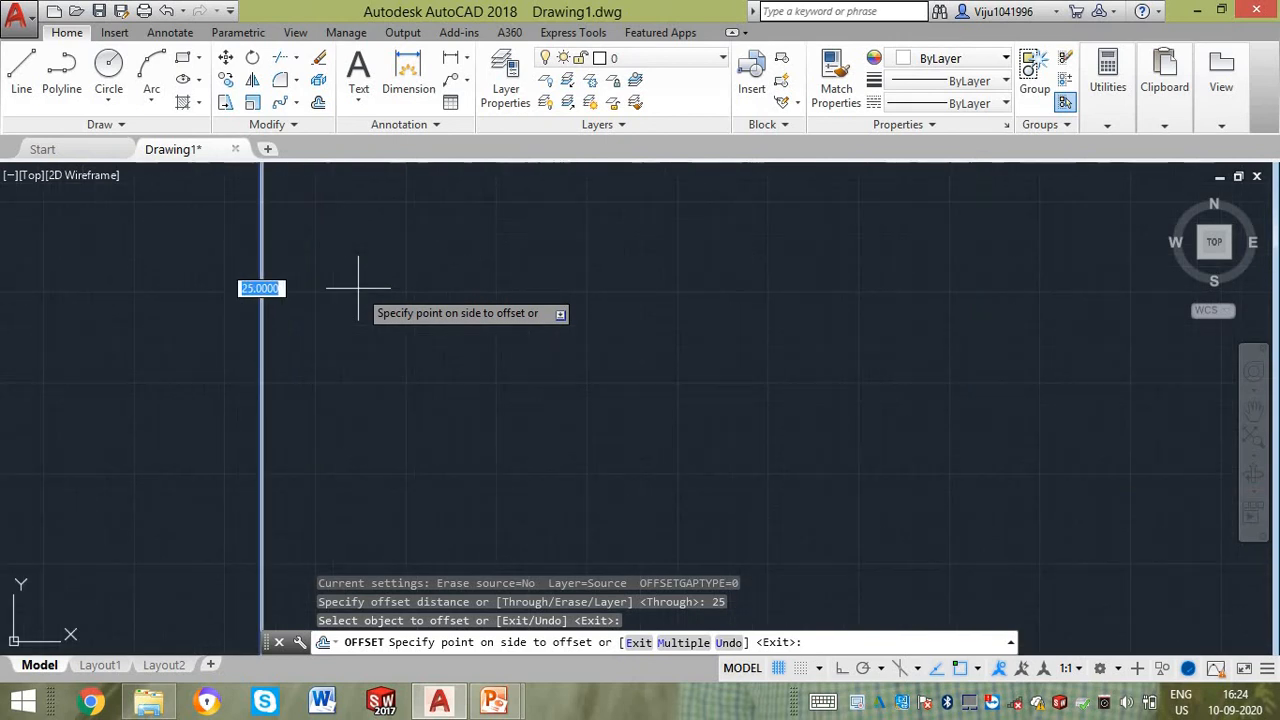
scroll(358, 290, down, 5)
key(Escape)
- Start an offset with a distance of 250, but override it to offset the exploded rectangle's left line inward by 1000
text(o)
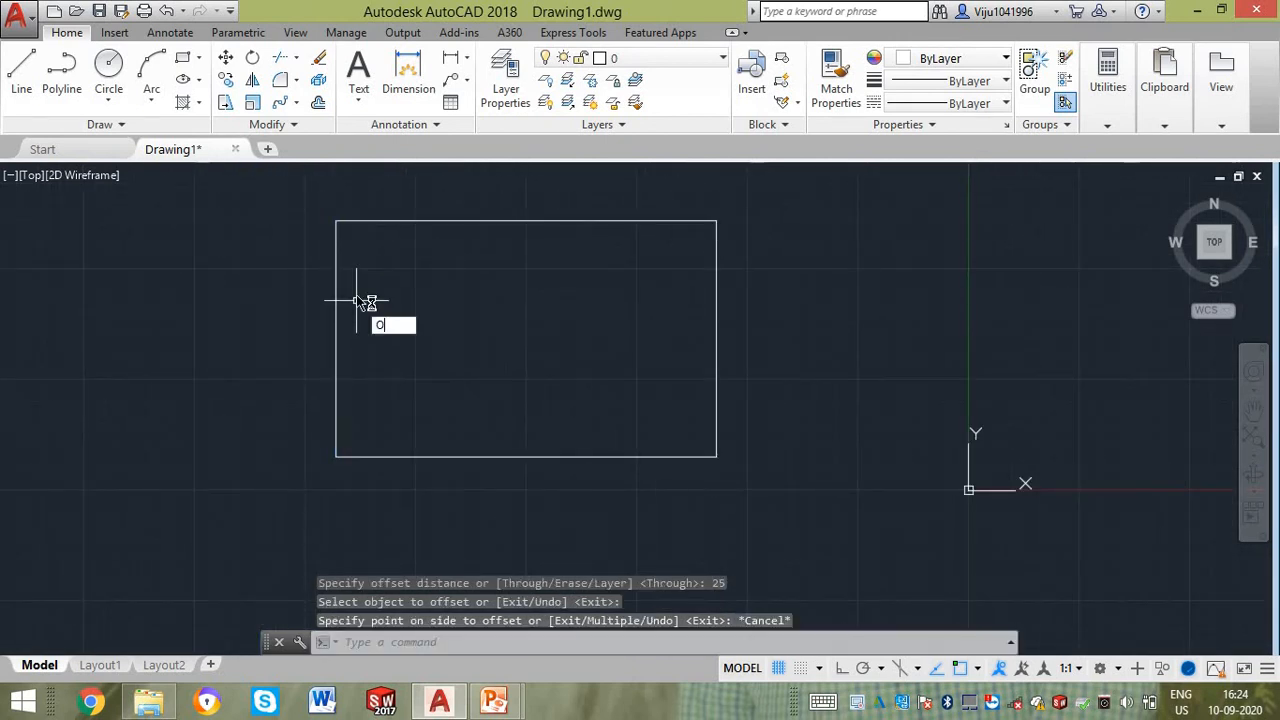
key(Return)
text(2)
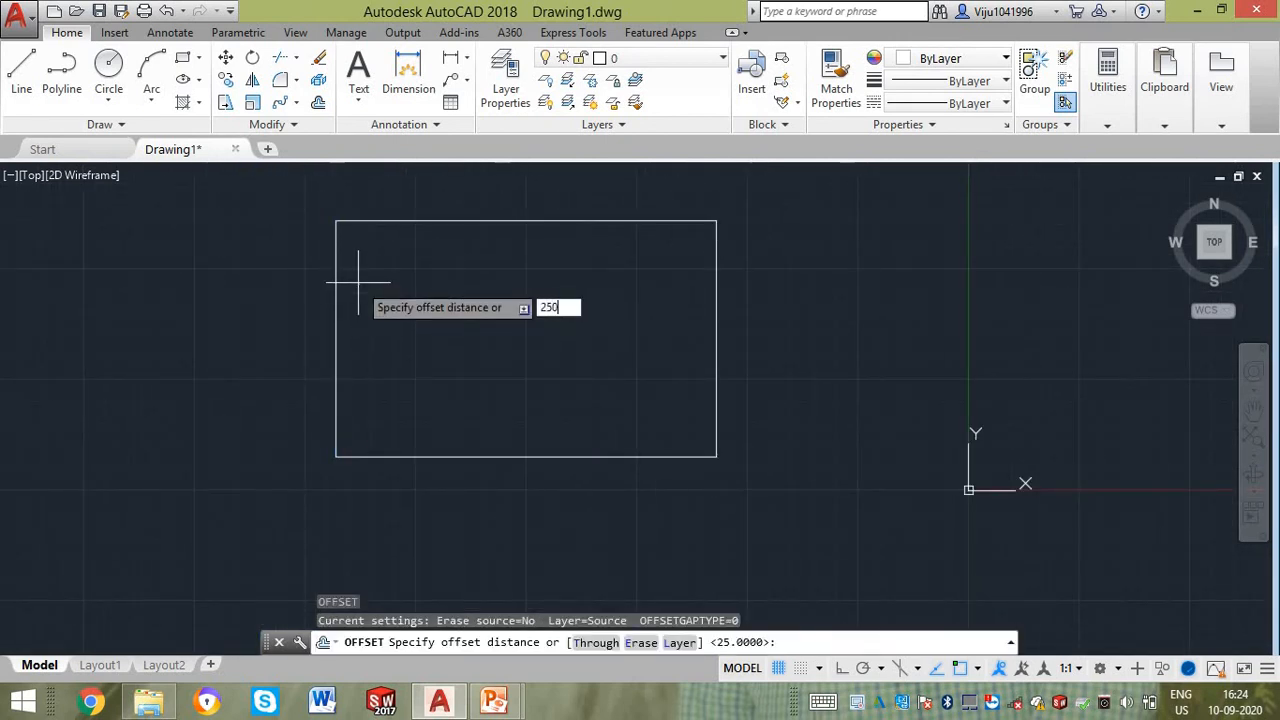
text(50)
key(Return)
click(338, 262)
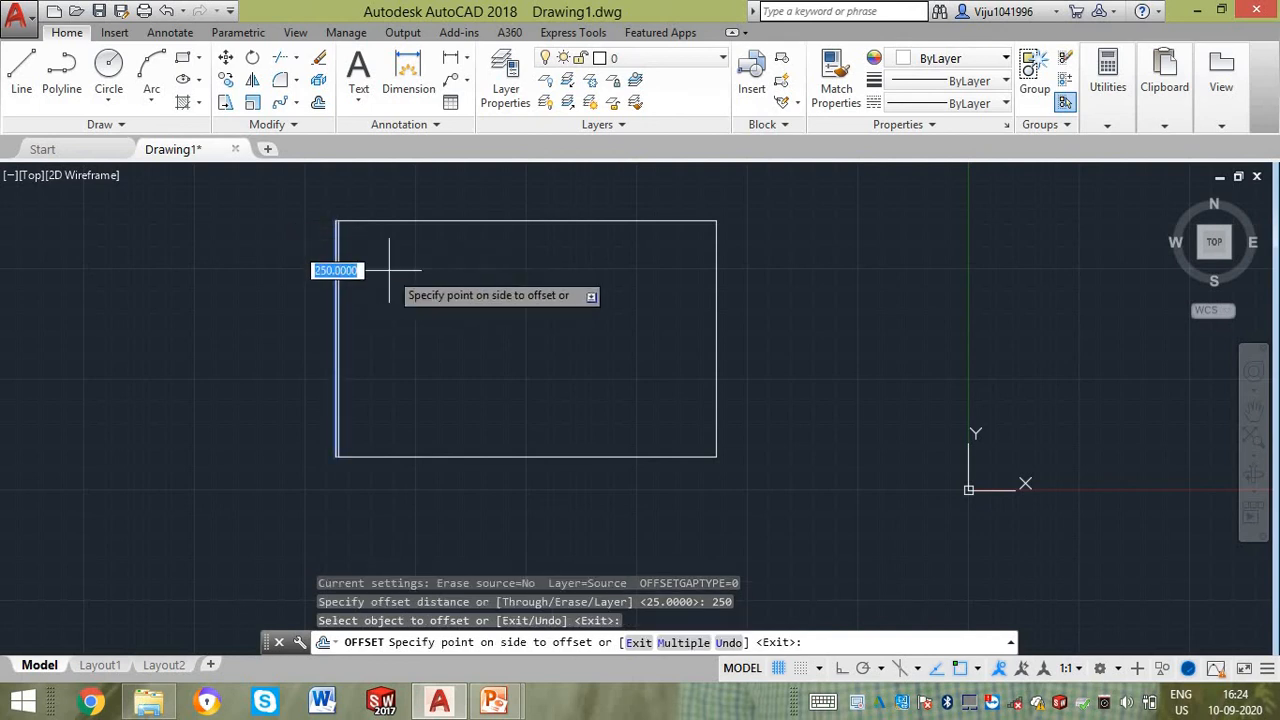
text(1000)
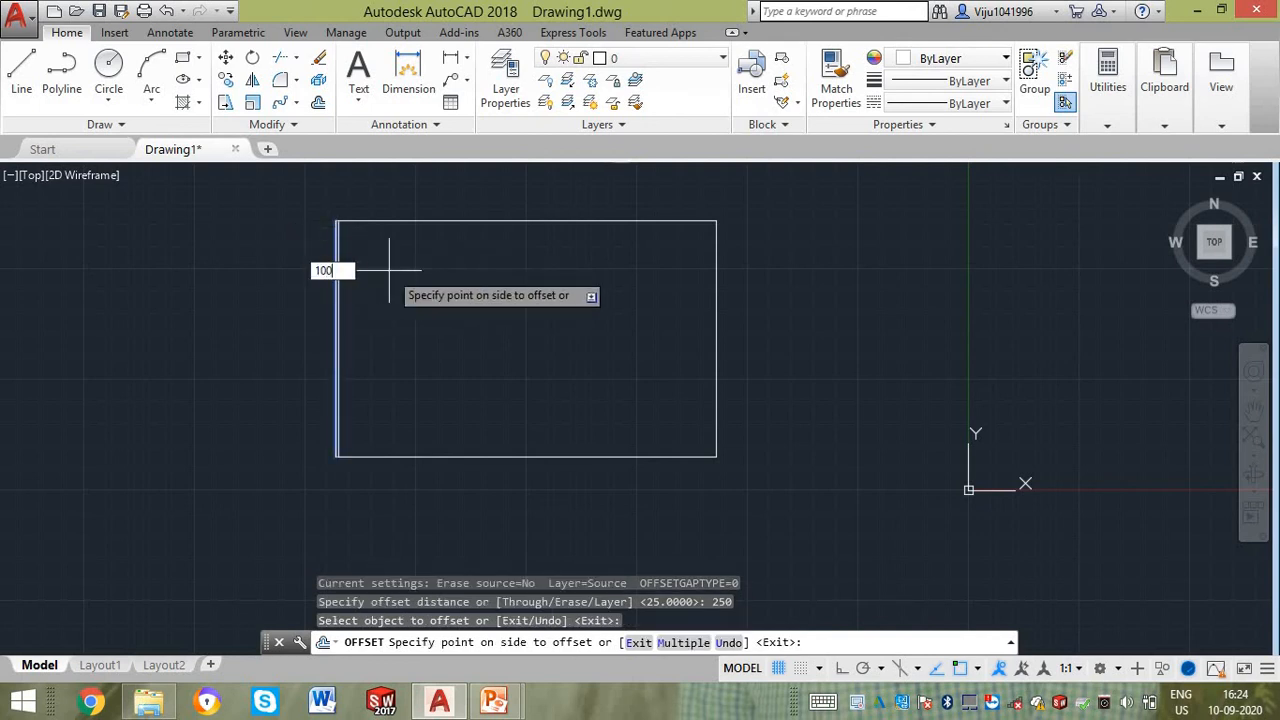
key(Return)
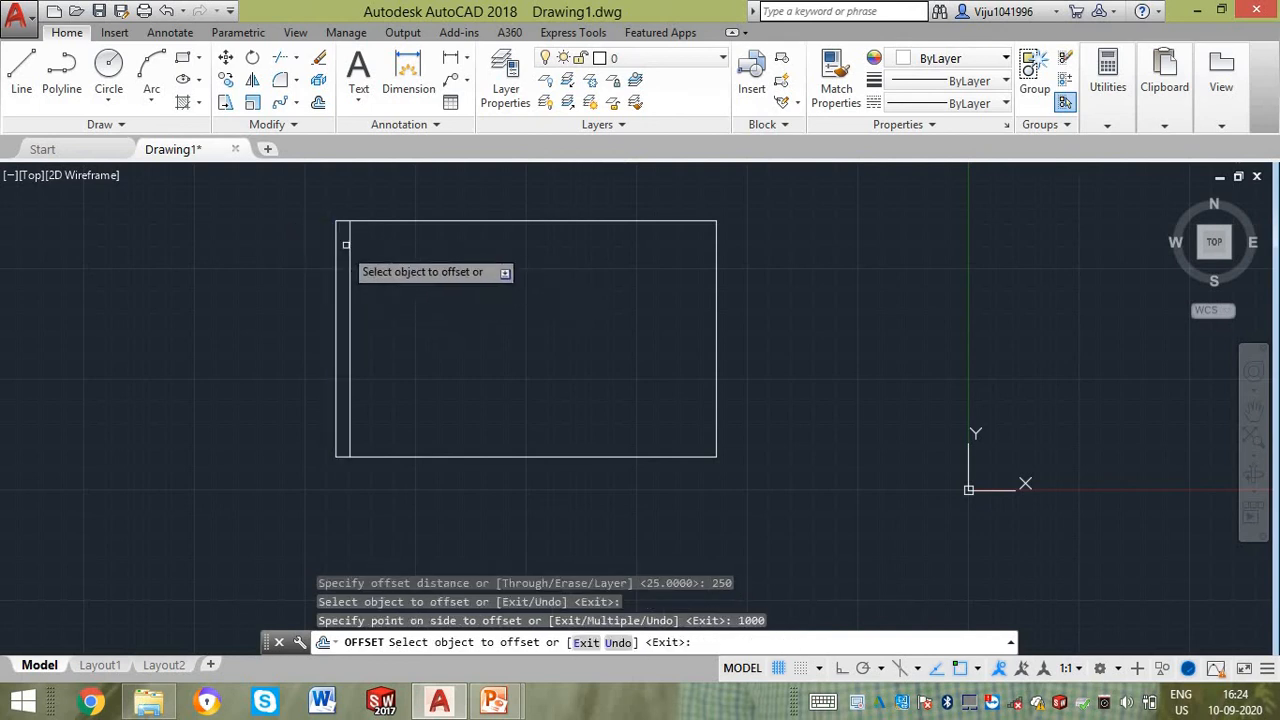
- Offset the new inner vertical line 5000 further into the rectangle and end the Offset command
click(350, 244)
text(5)
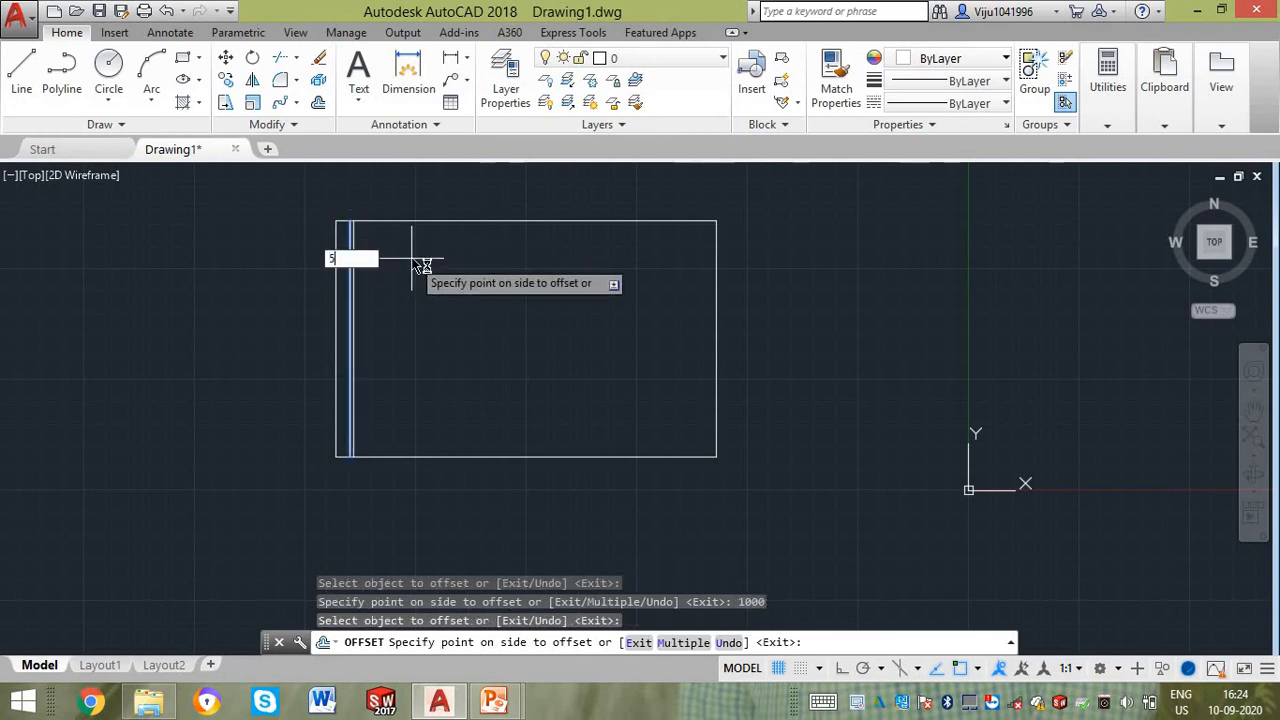
text(000)
key(Return)
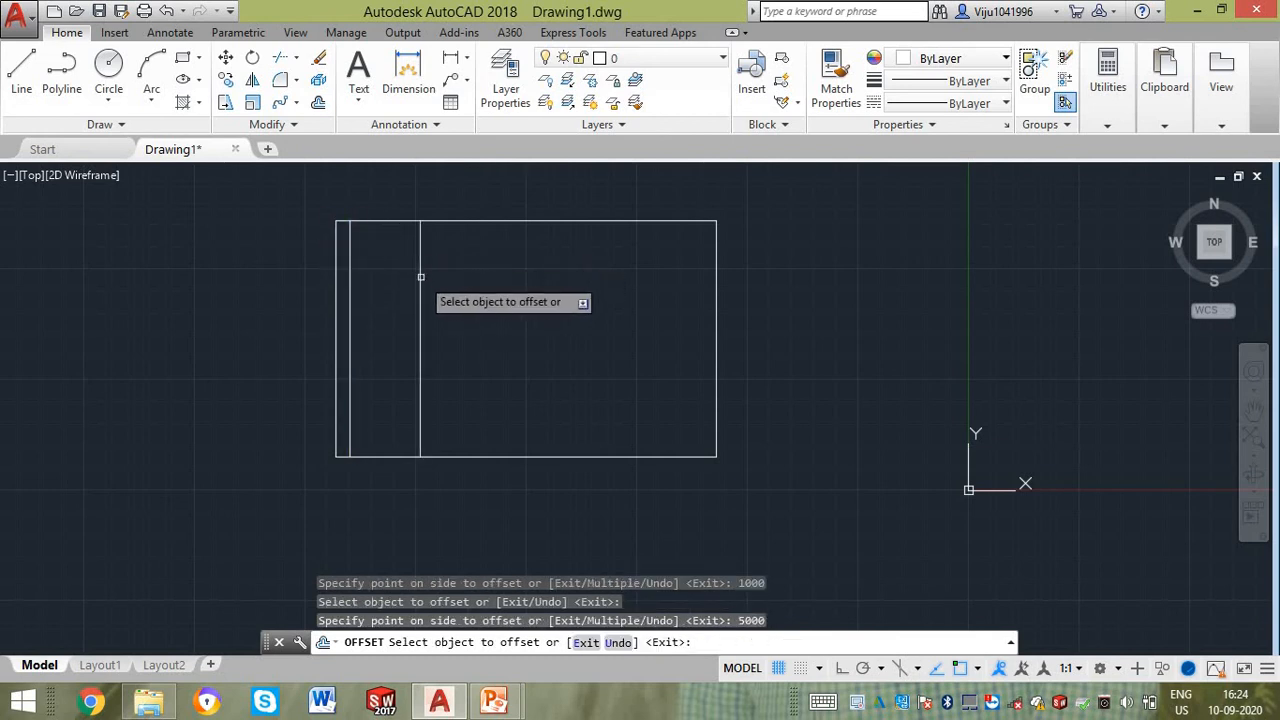
click(422, 275)
key(Escape)
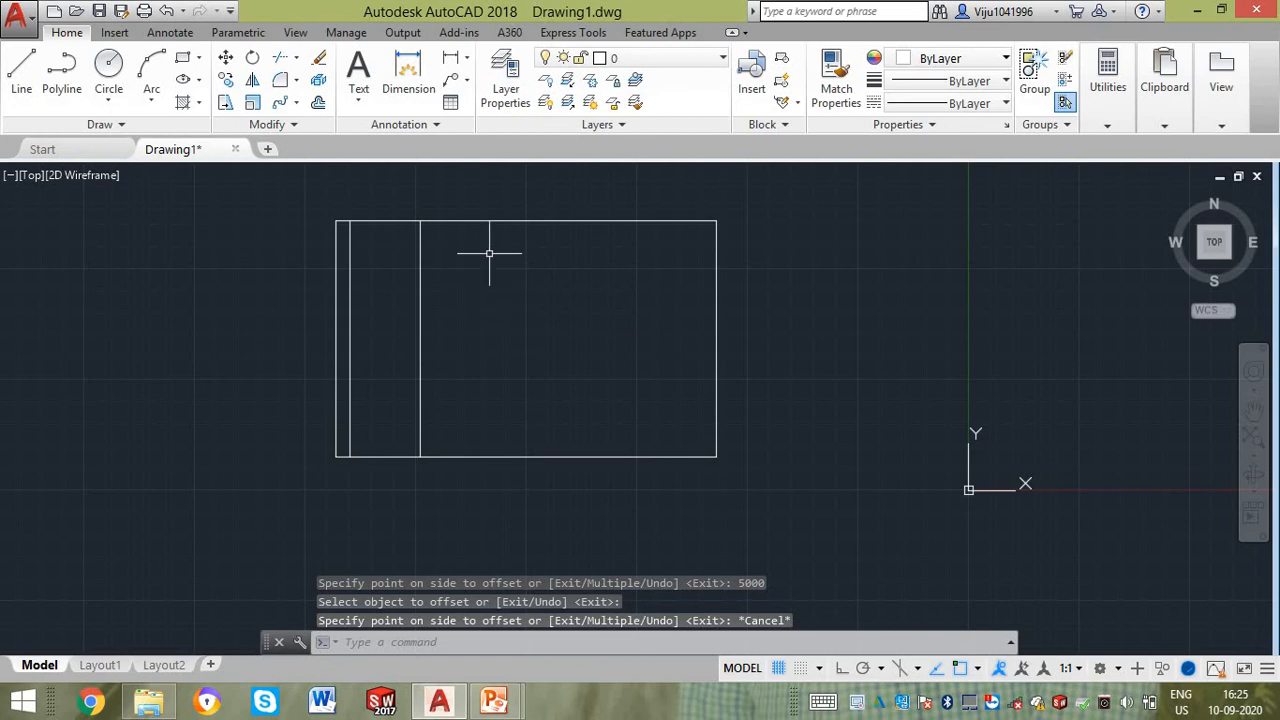
- Offset the rectangle's top line 1500 downward and leave the Offset command
key(Return)
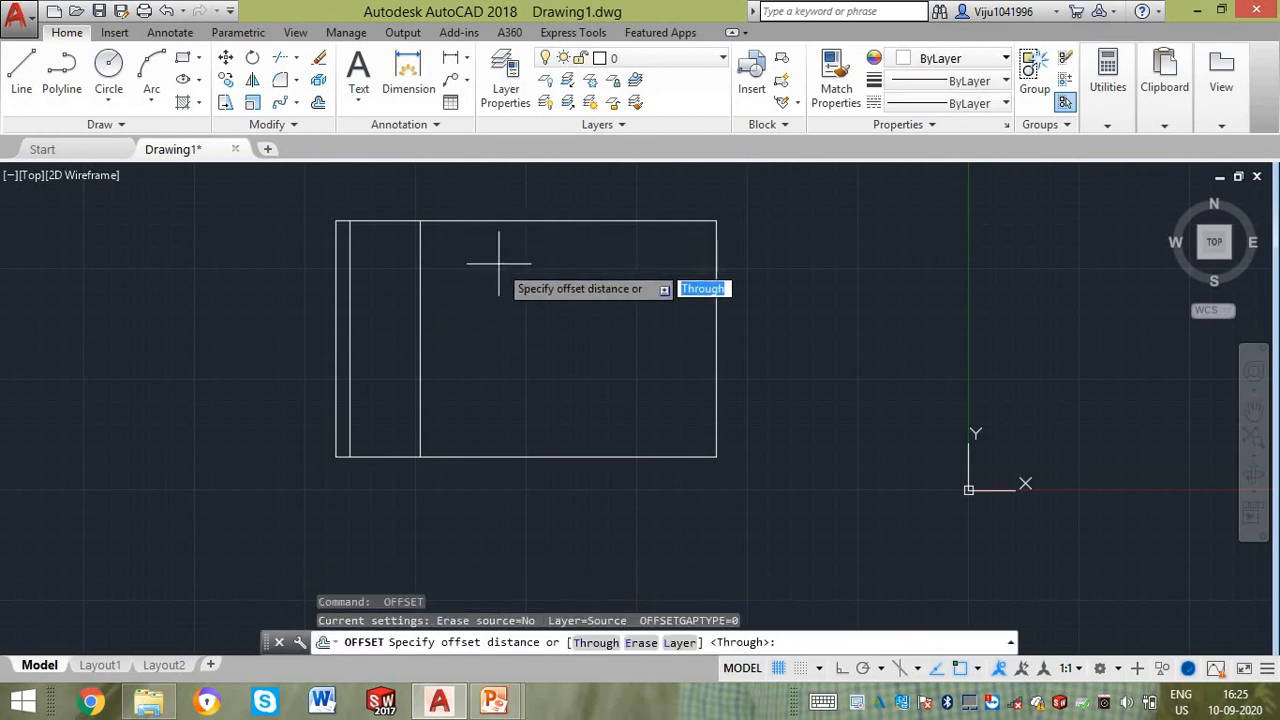
text(1)
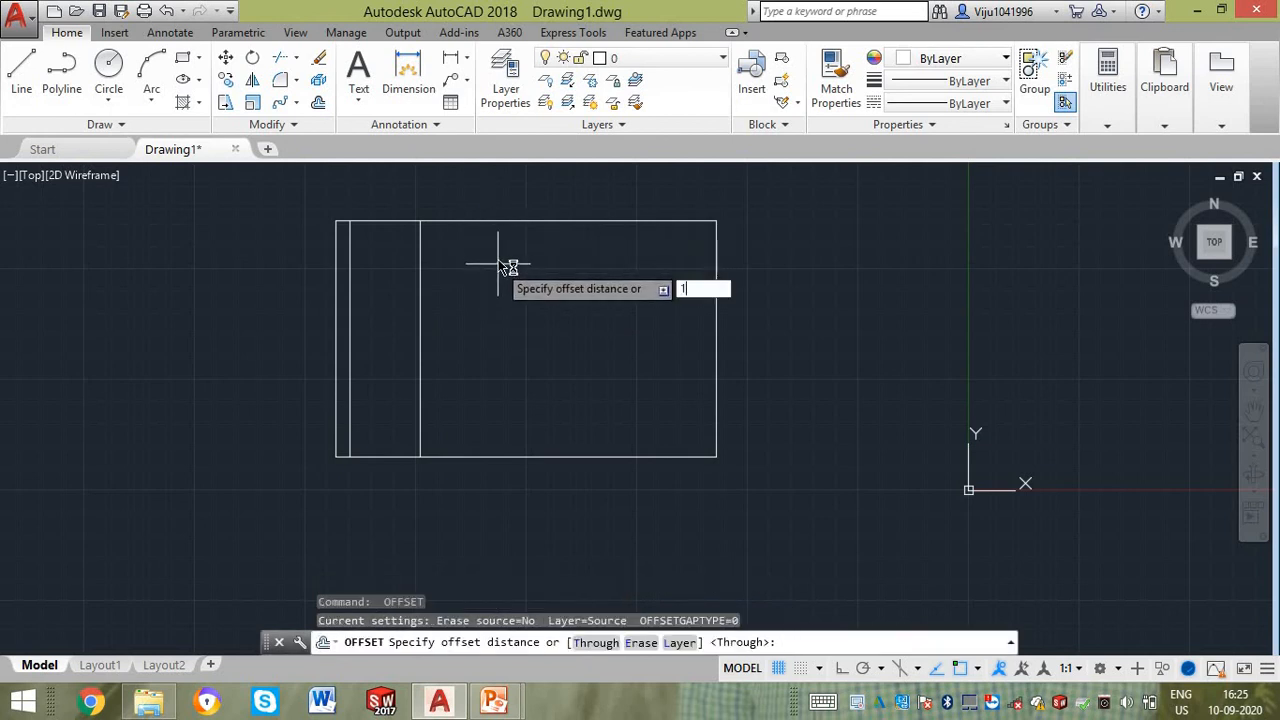
text(500)
key(Return)
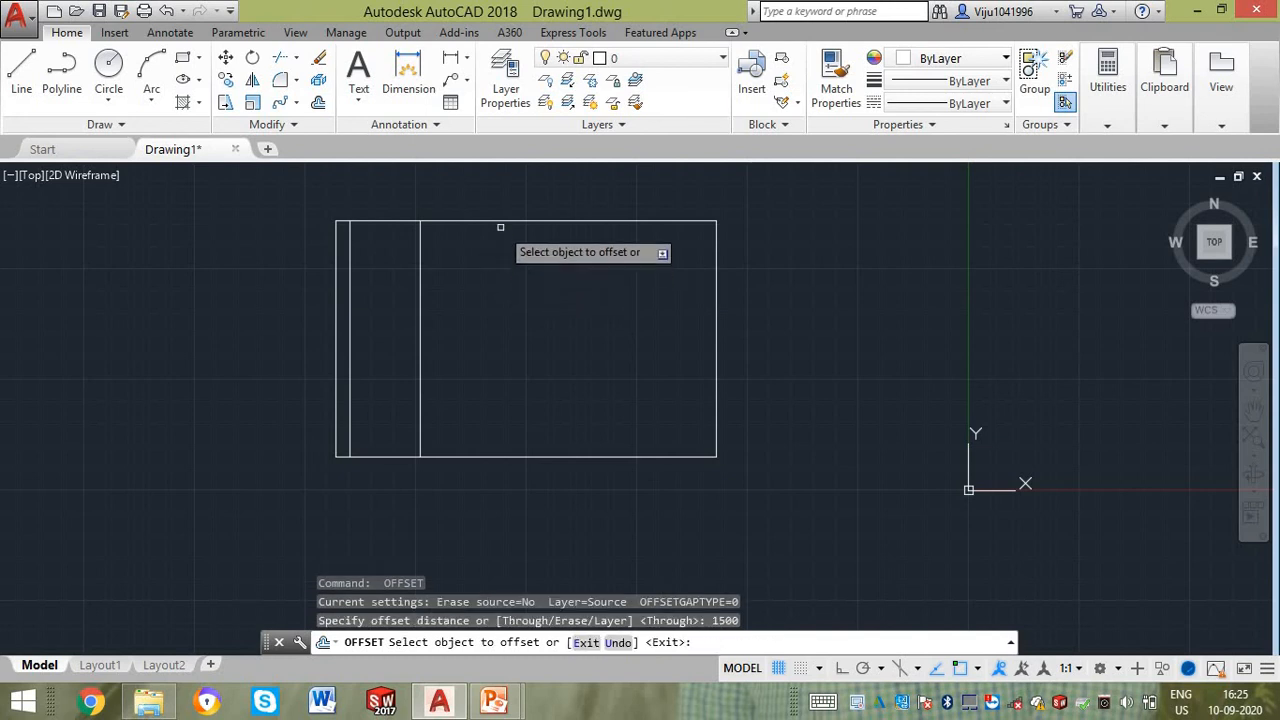
click(500, 221)
click(499, 255)
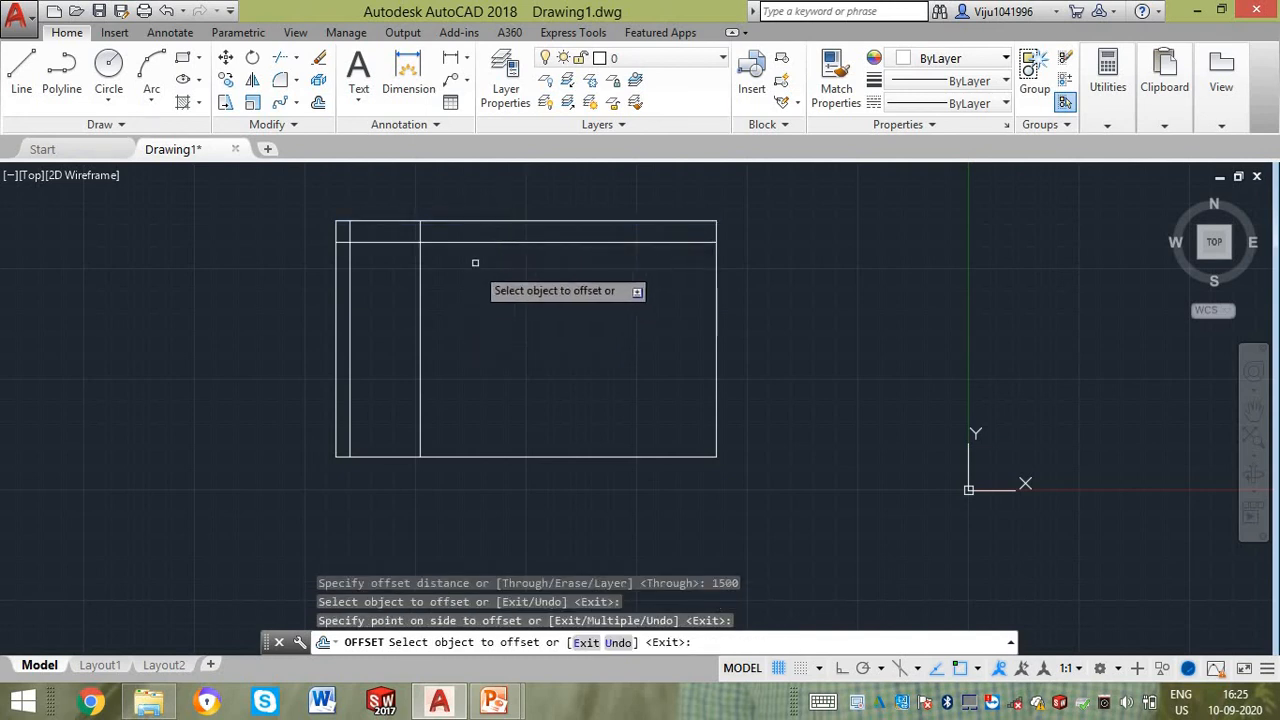
key(Escape)
key(Escape)
- Draw a small freehand rectangle between the large rectangle and the Y axis
text(rec)
key(Return)
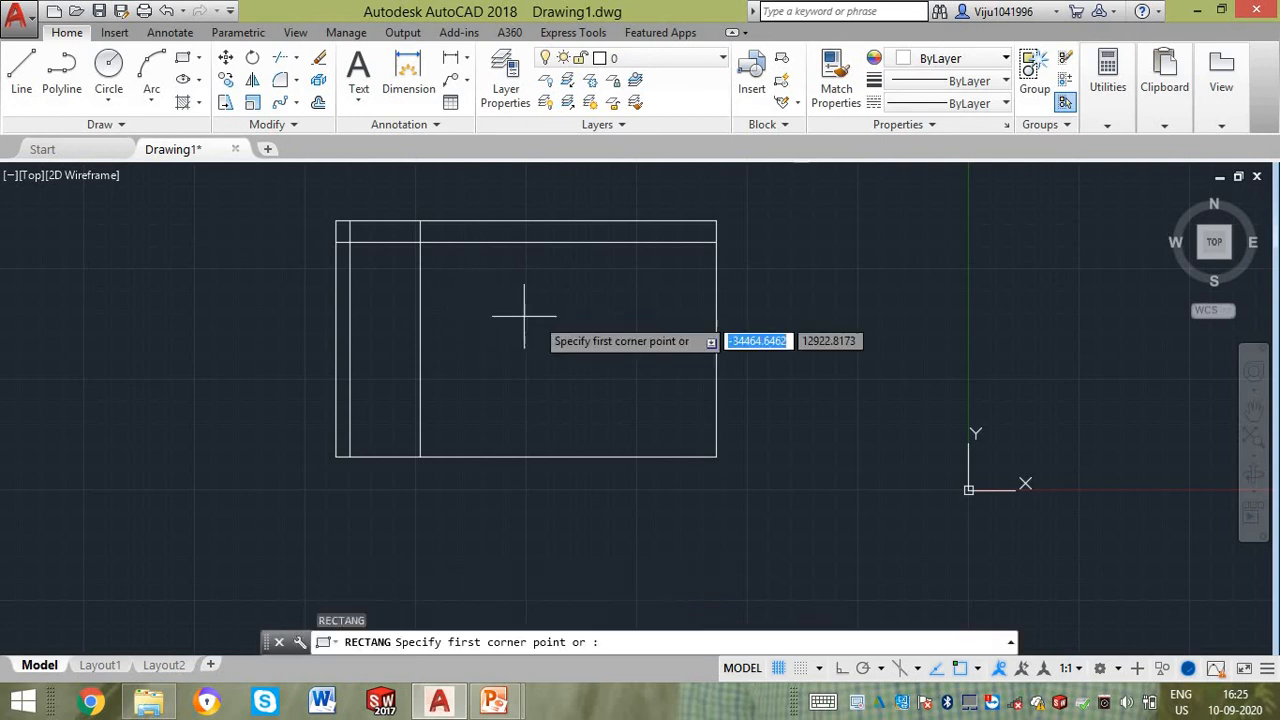
click(853, 297)
key(Escape)
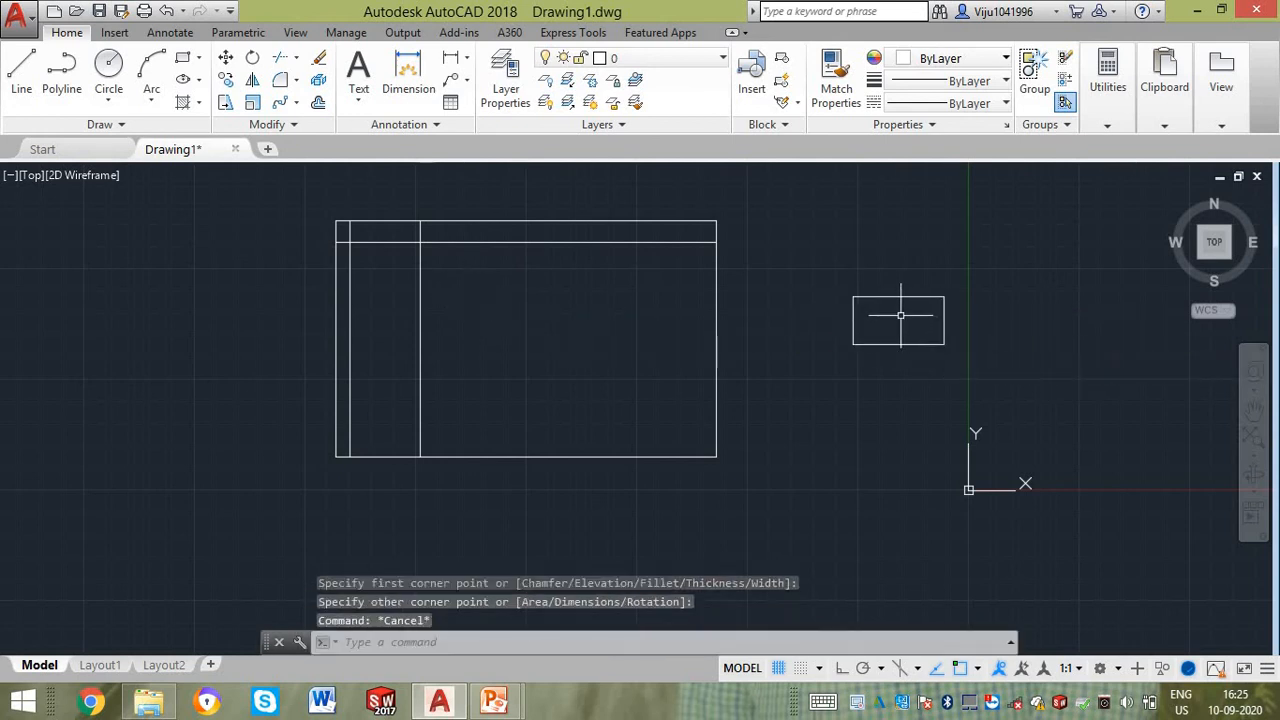
- Offset the small rectangle outward by 1500
text(o)
key(Return)
scroll(890, 300, up, 4)
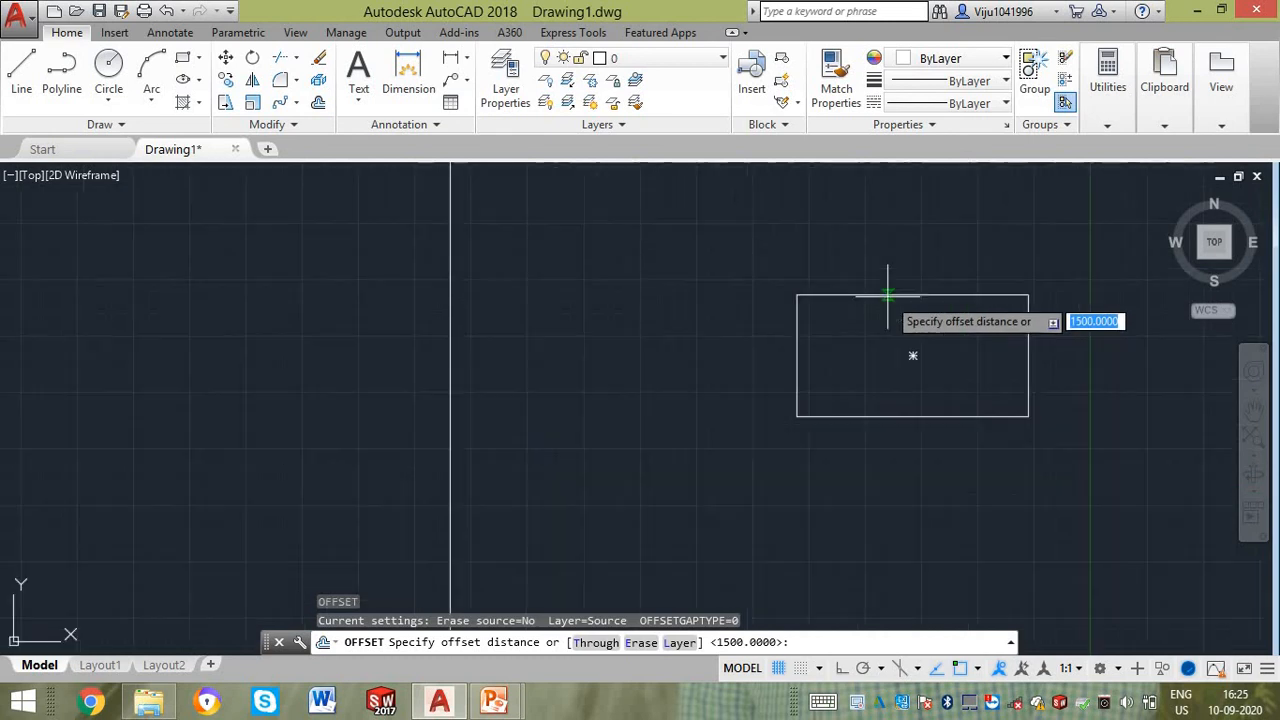
key(Return)
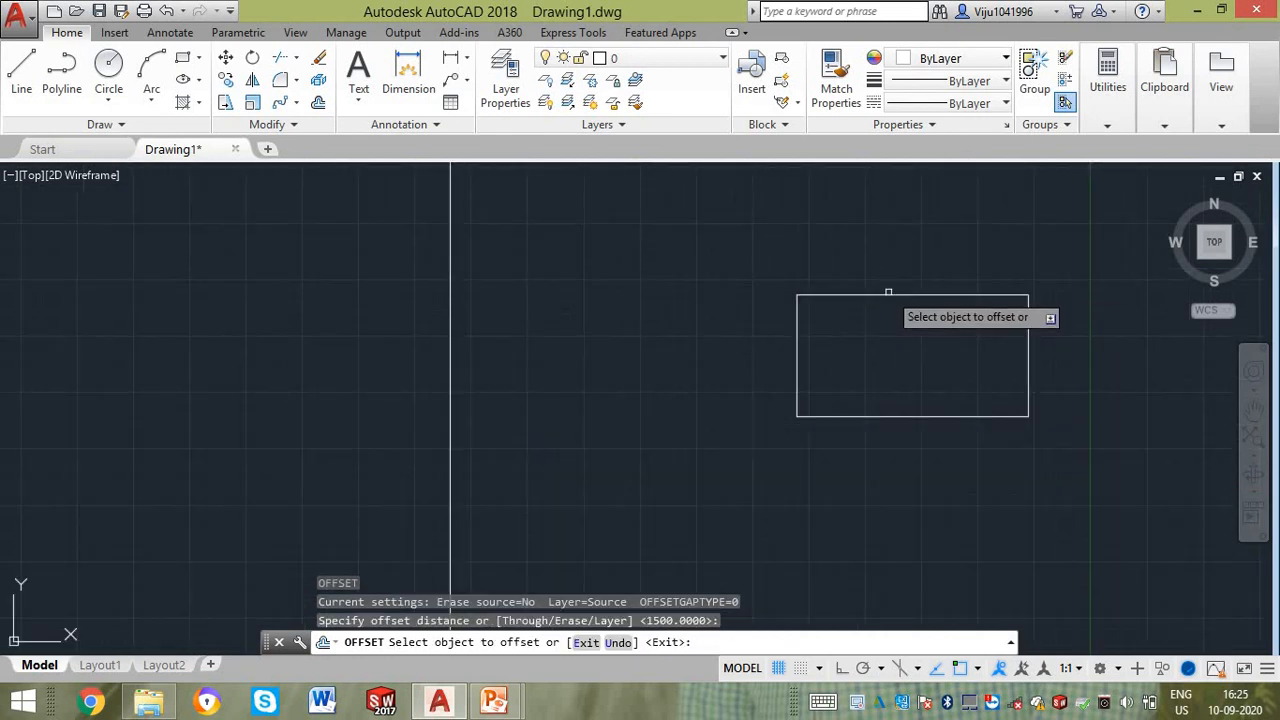
click(888, 296)
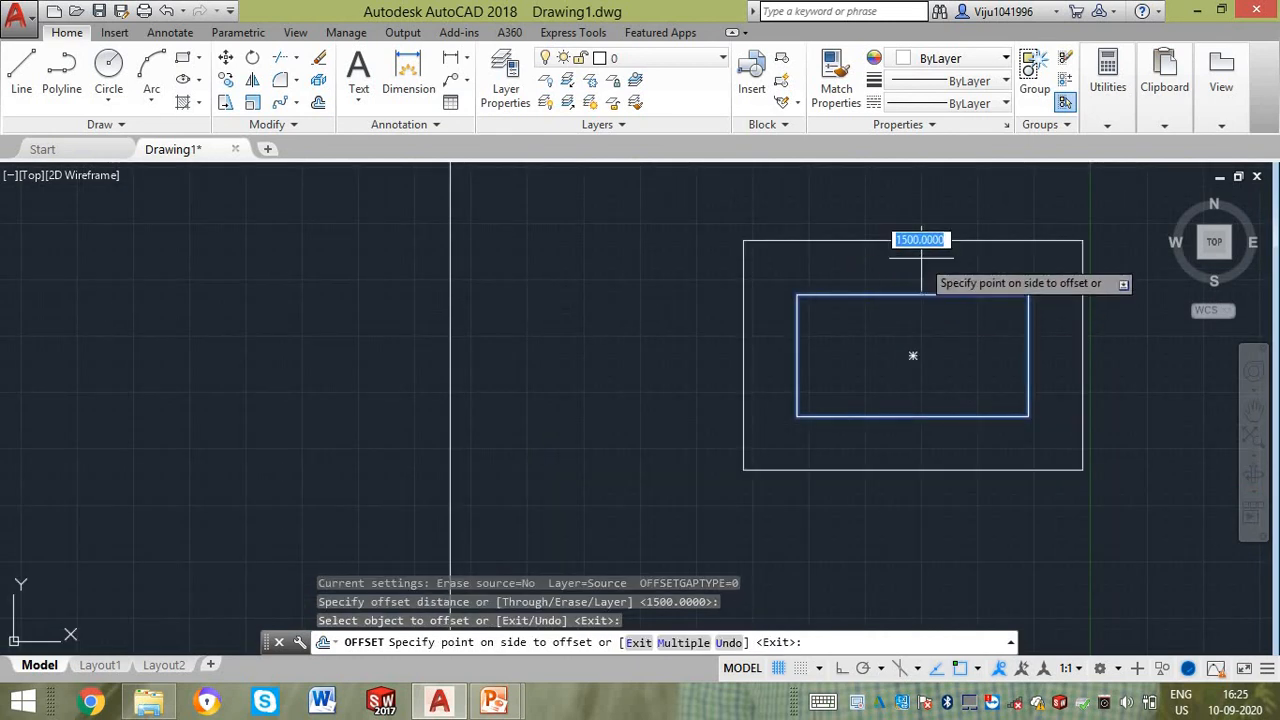
click(921, 257)
- Offset the original small rectangle inward by 800
click(905, 296)
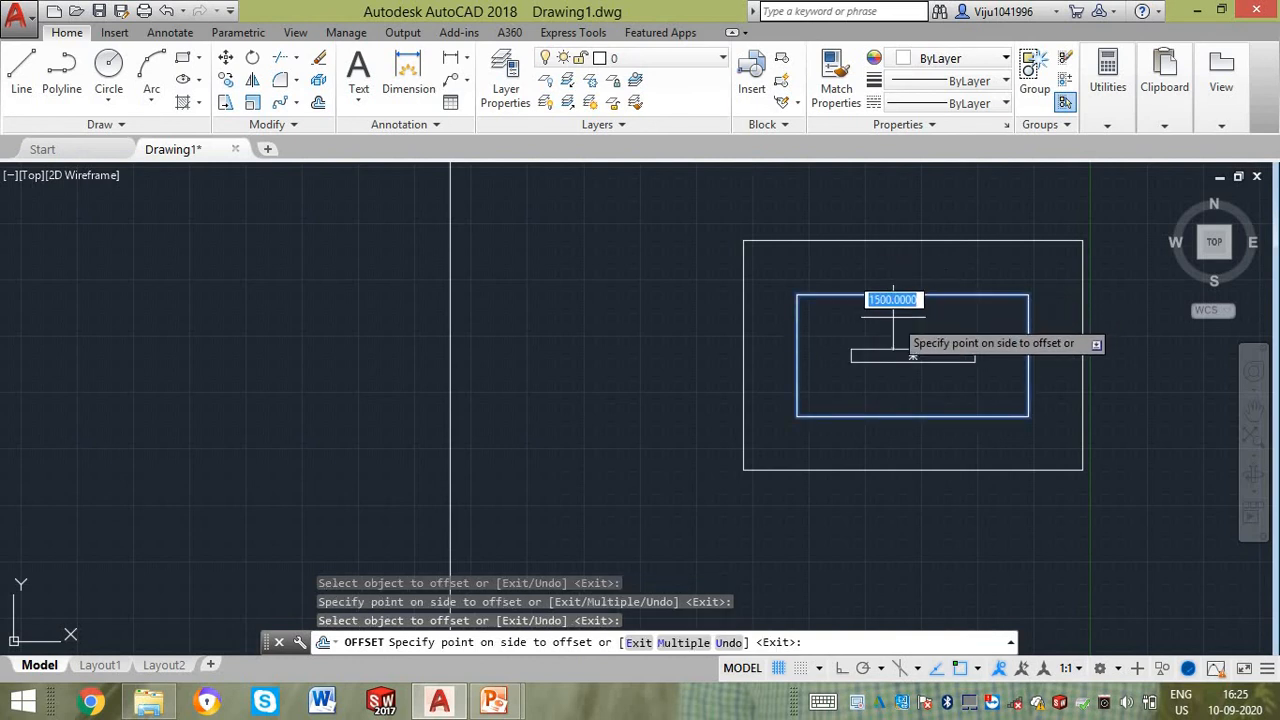
text(800)
key(Return)
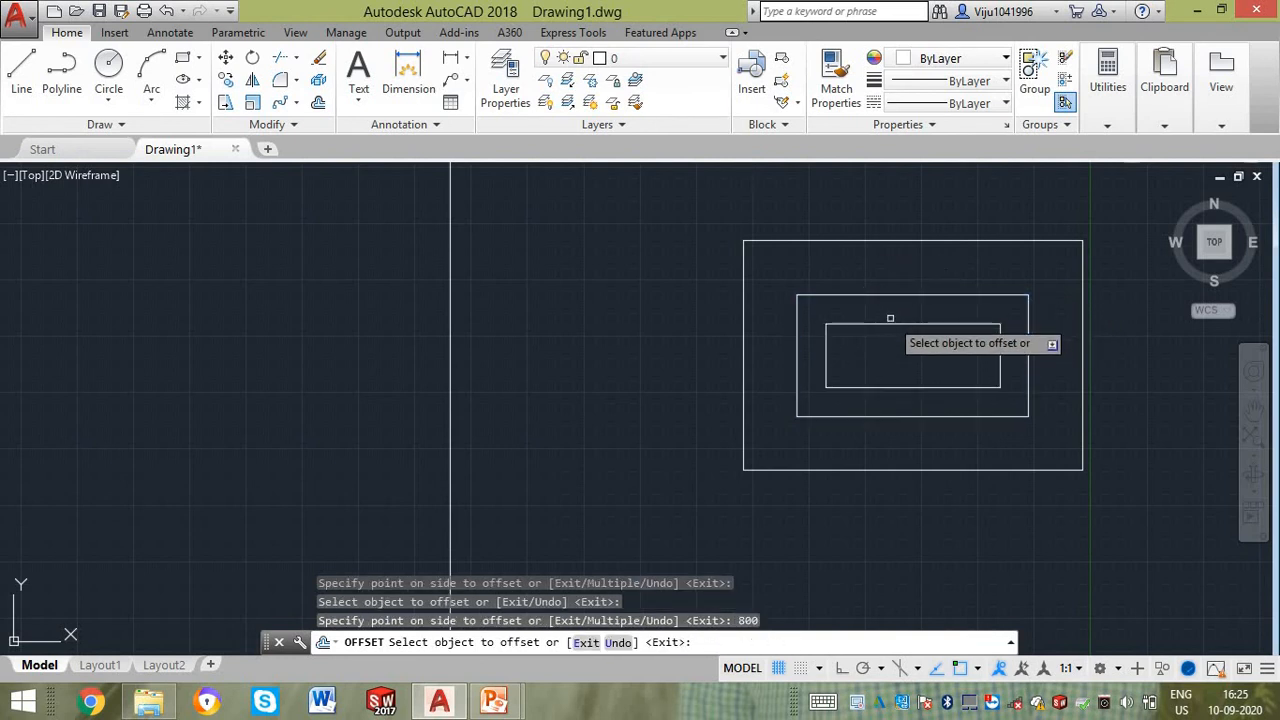
- Offset the innermost rectangle outward by 1500 and end the Offset command
click(905, 296)
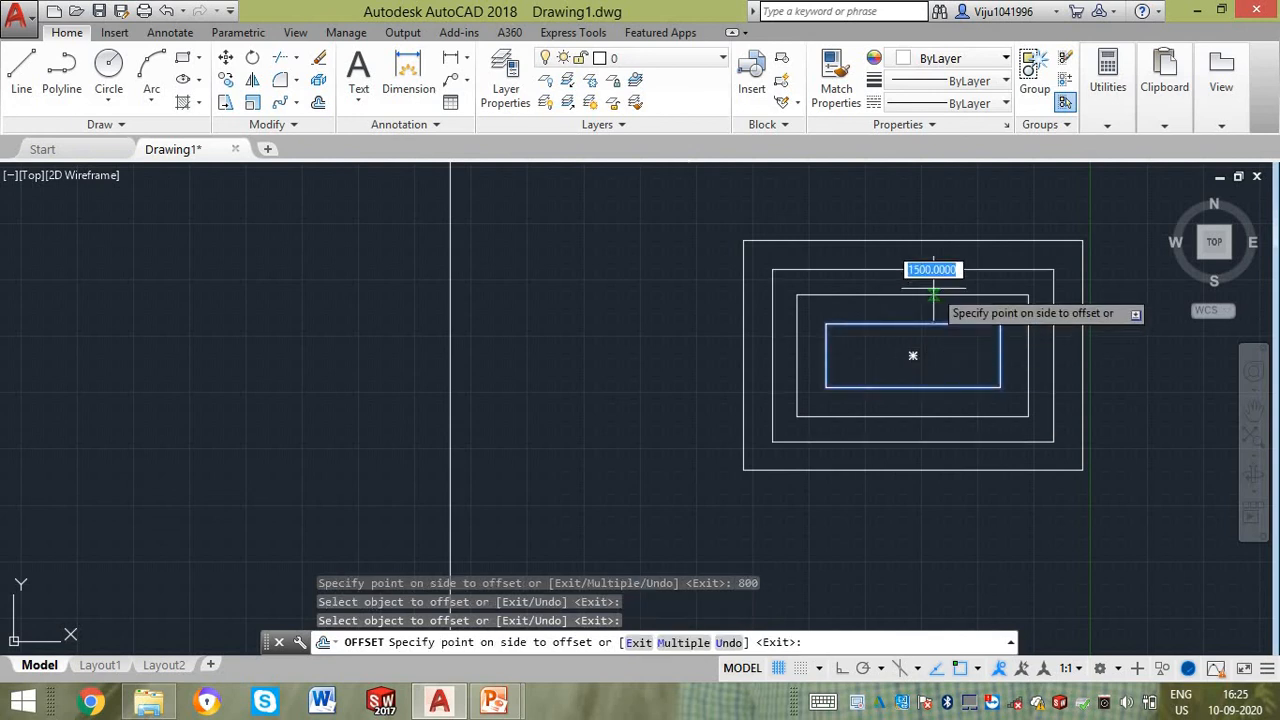
click(919, 286)
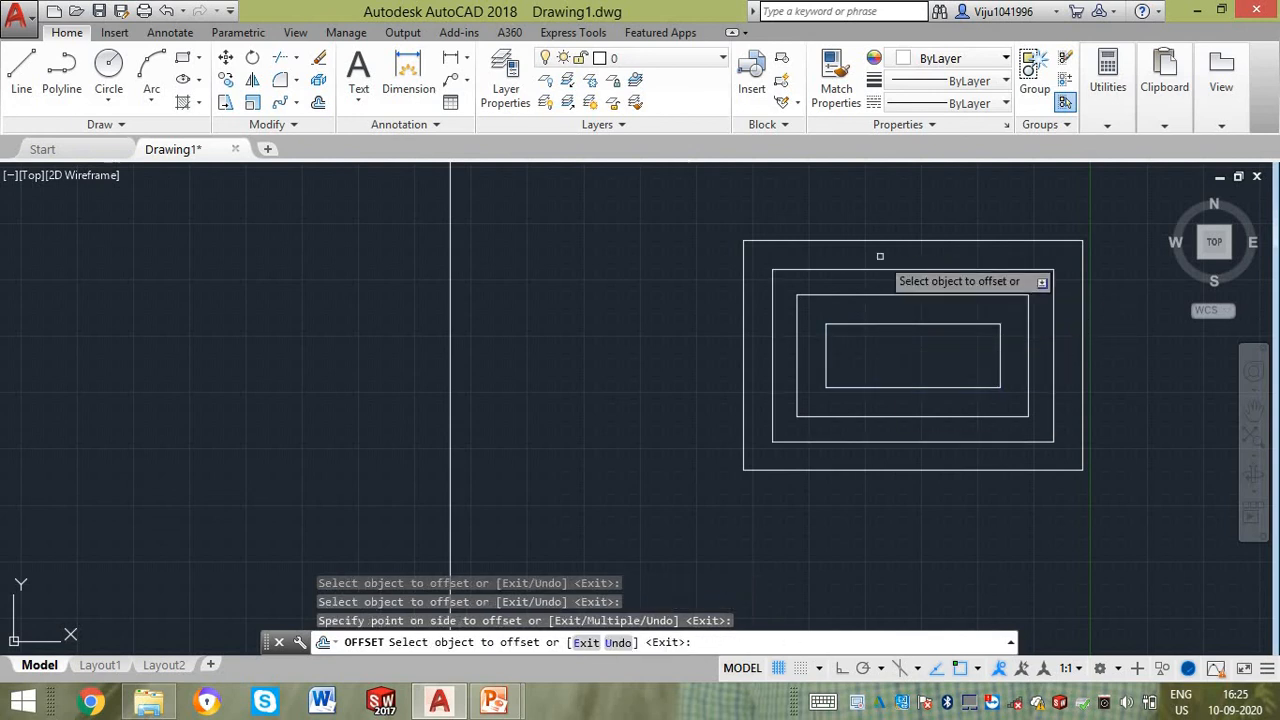
scroll(880, 263, down, 4)
middle_drag(880, 265, 691, 277)
key(Escape)
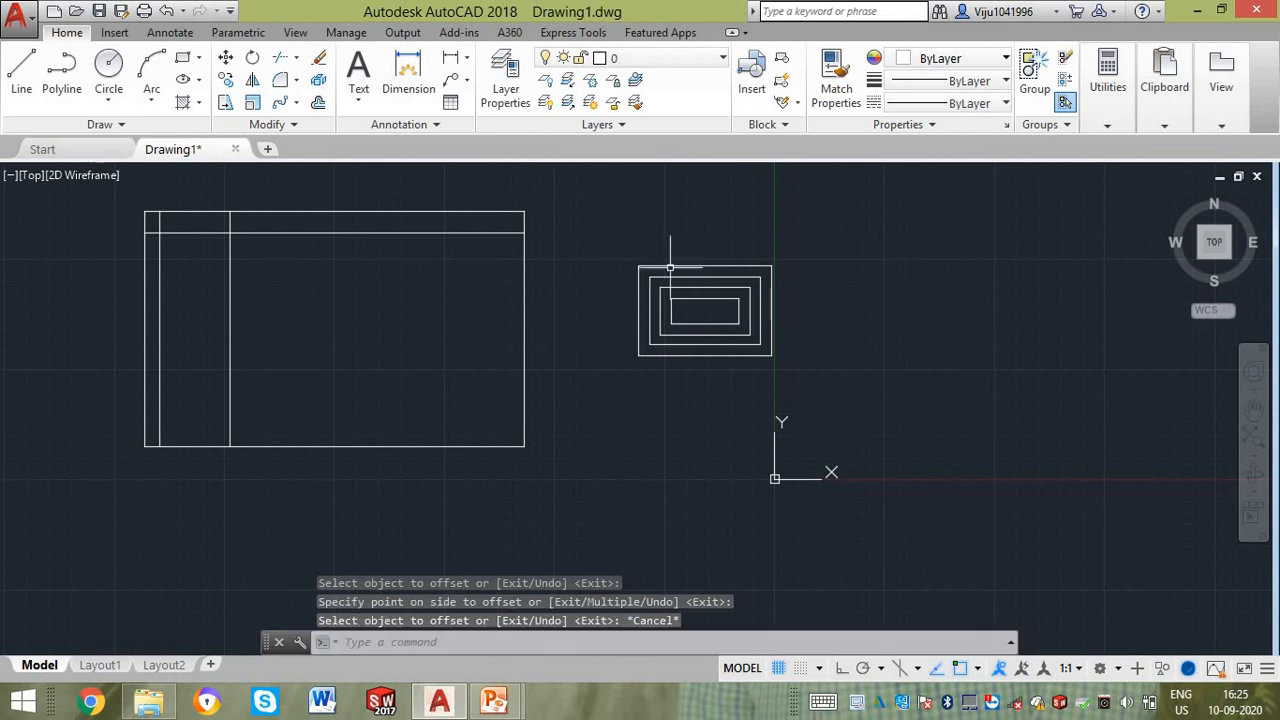
click(113, 206)
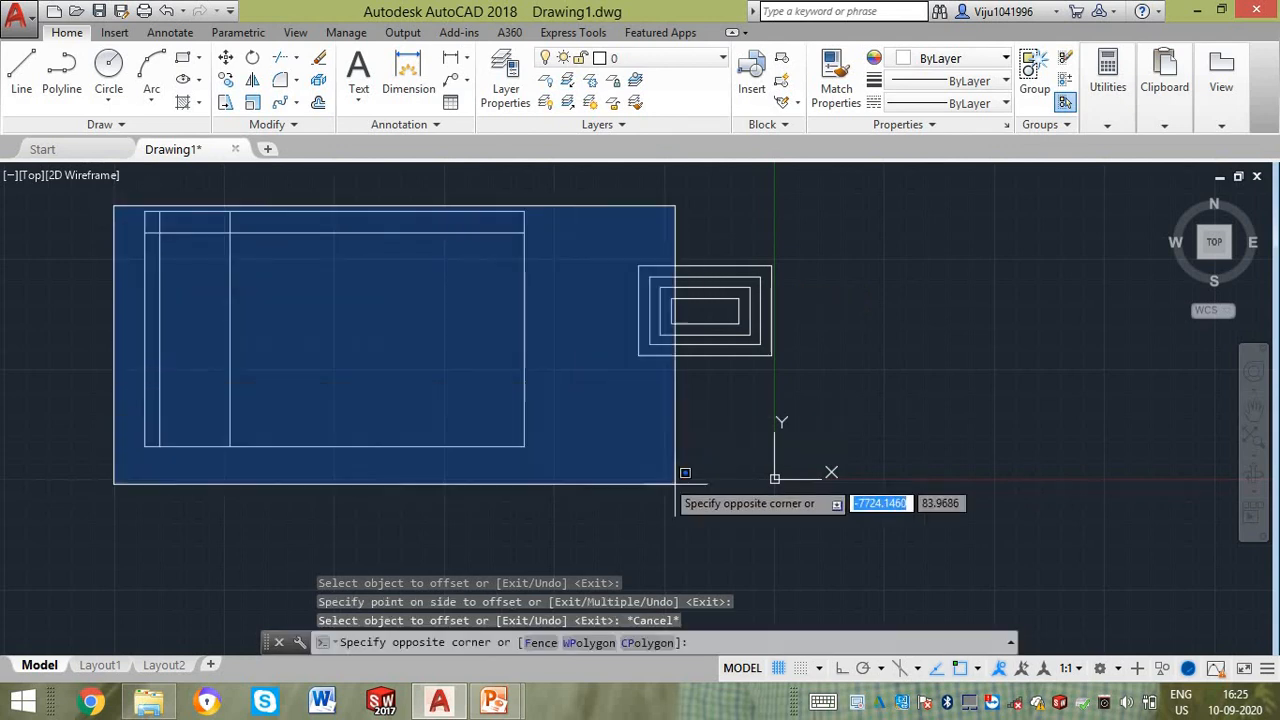
click(805, 477)
key(Escape)
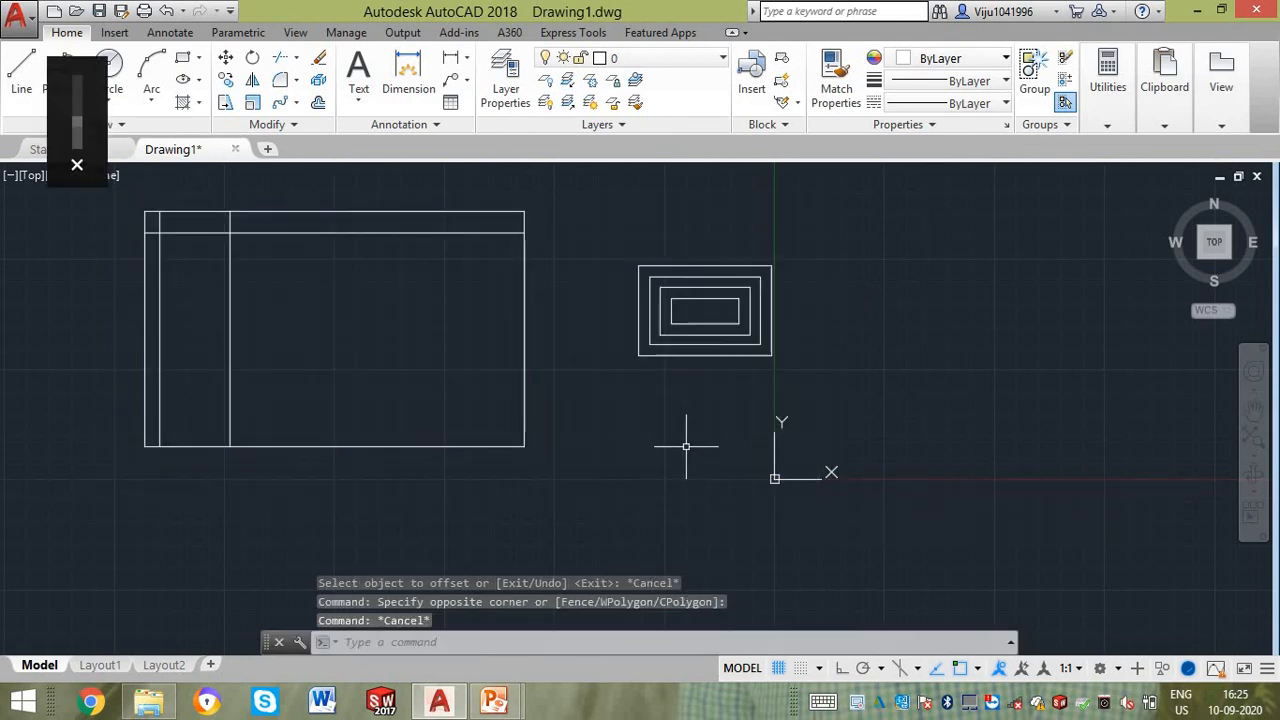
click(701, 399)
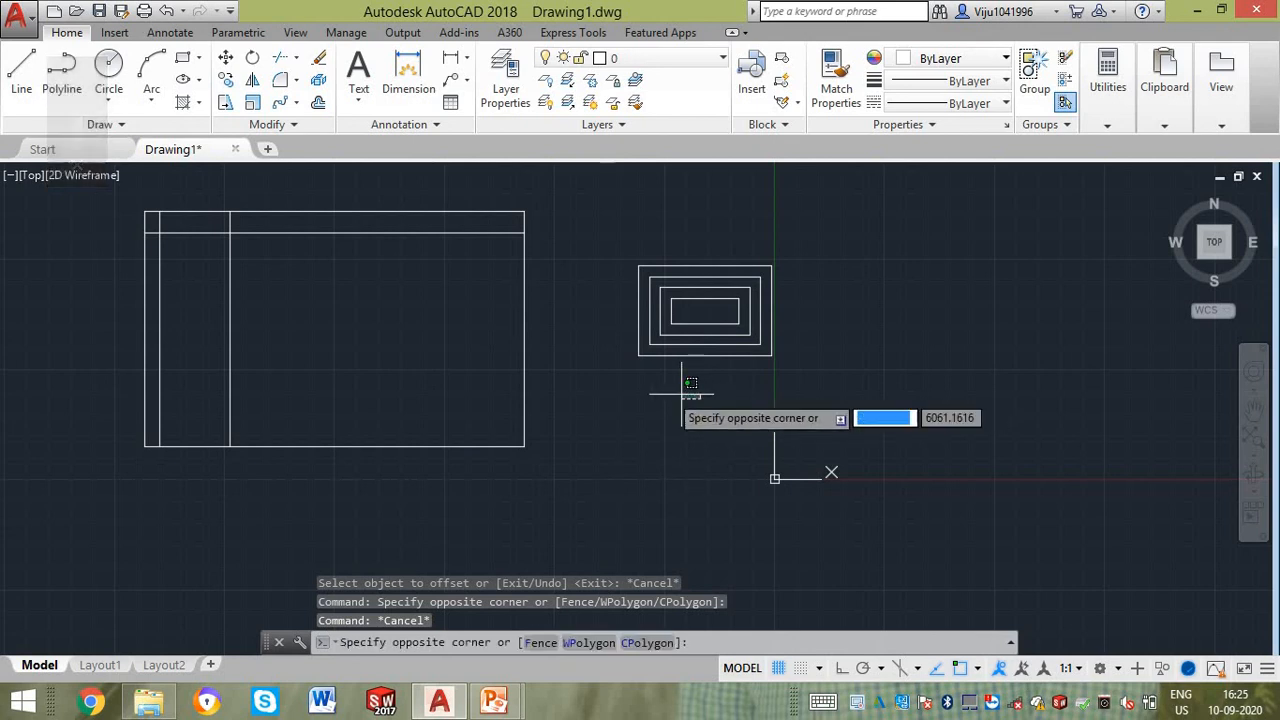
click(657, 392)
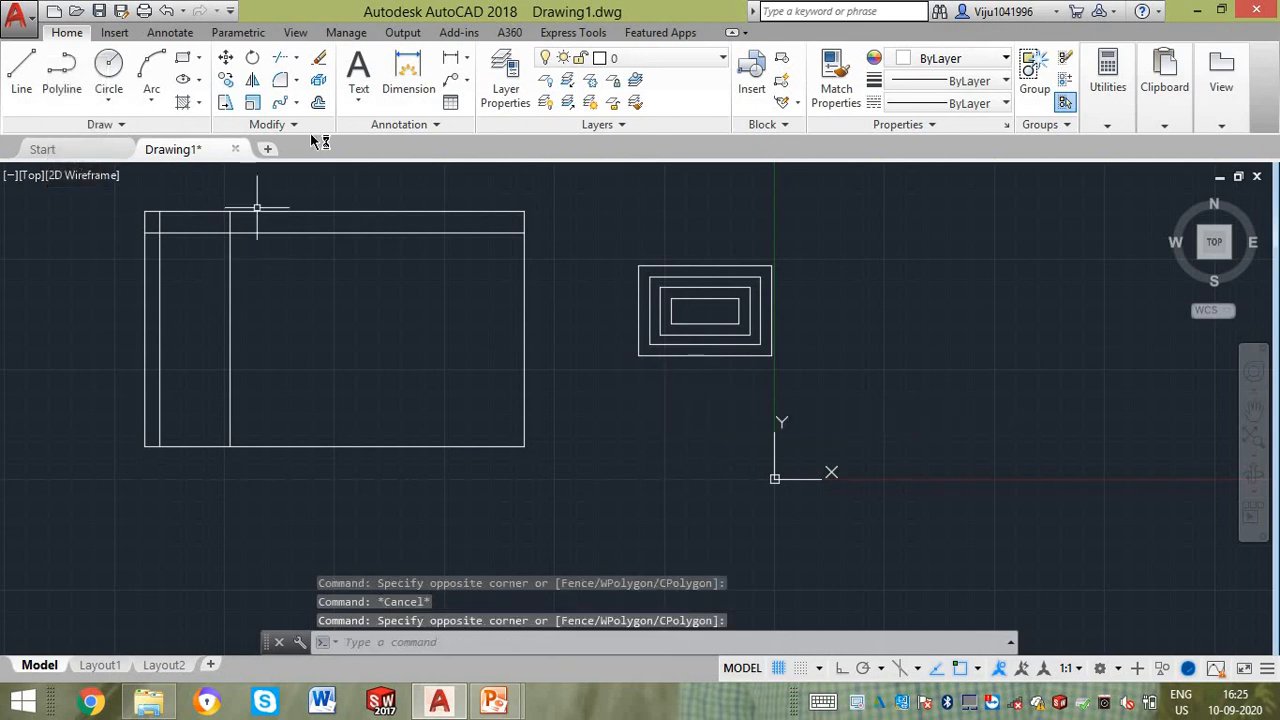